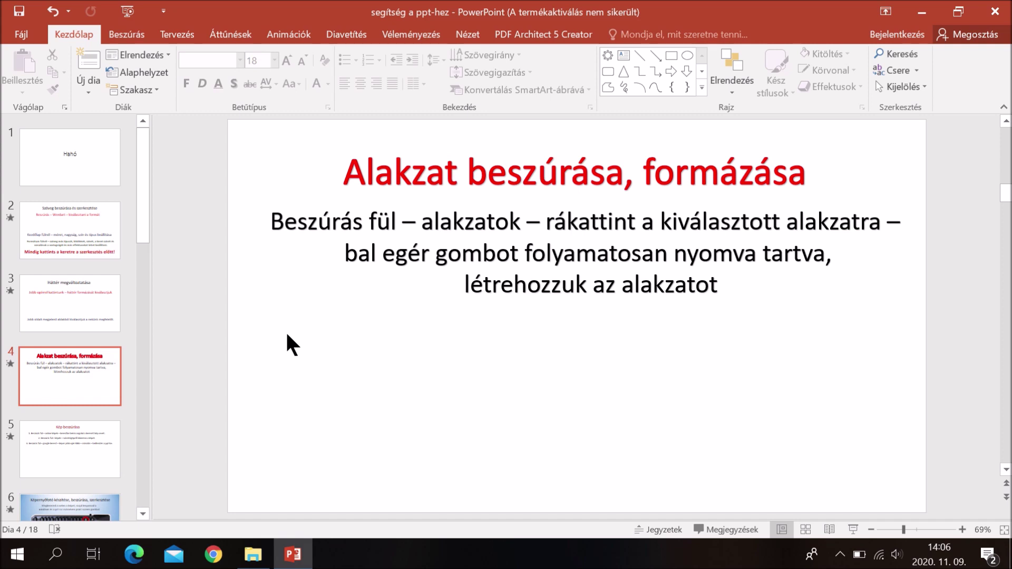
Open the Alakzatok (Shapes) gallery from the Beszúrás tab to get the sun shape
click(127, 35)
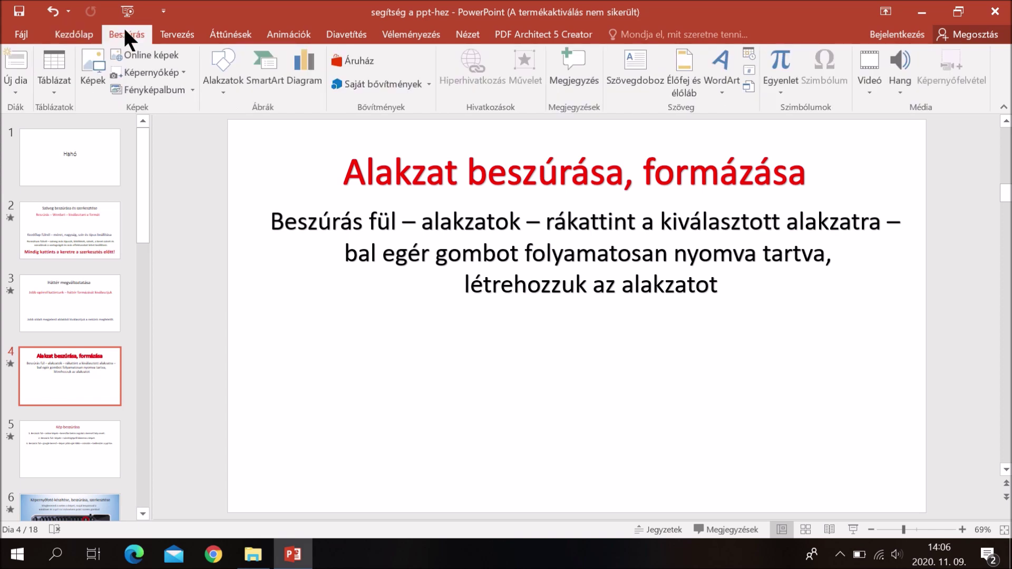
click(223, 91)
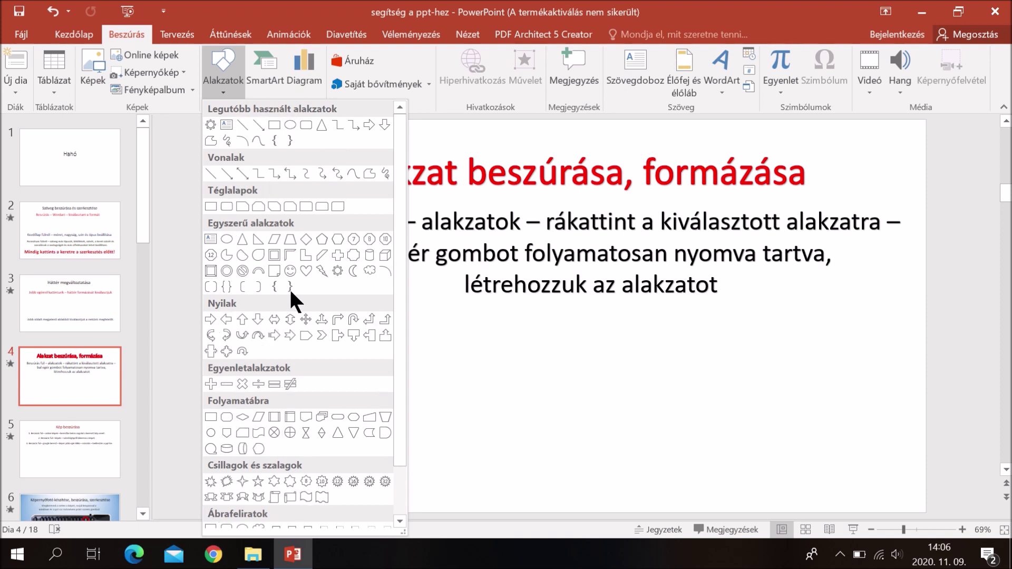
Draw a blue sun on slide 4 and size it to 8,57 by 9,49 cm
click(337, 272)
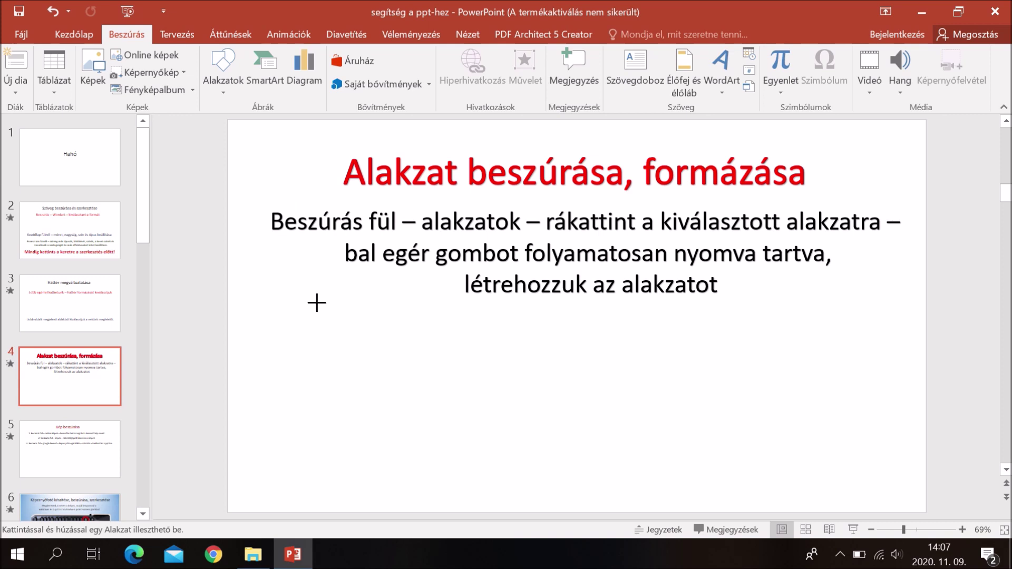
drag(317, 302, 483, 451)
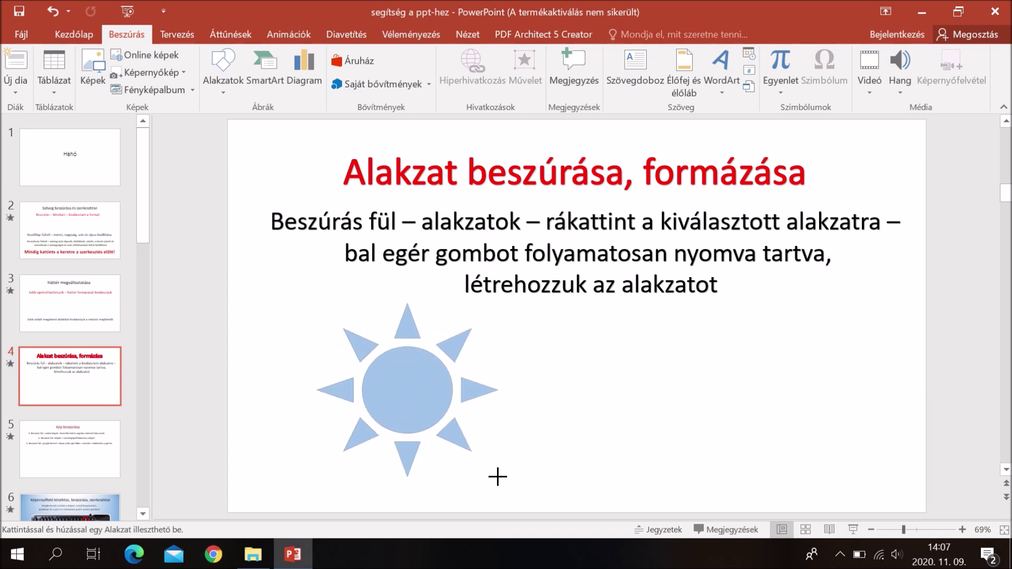
drag(483, 452, 503, 480)
mouse_move(429, 411)
mouse_down()
mouse_move(441, 428)
mouse_move(401, 410)
mouse_up()
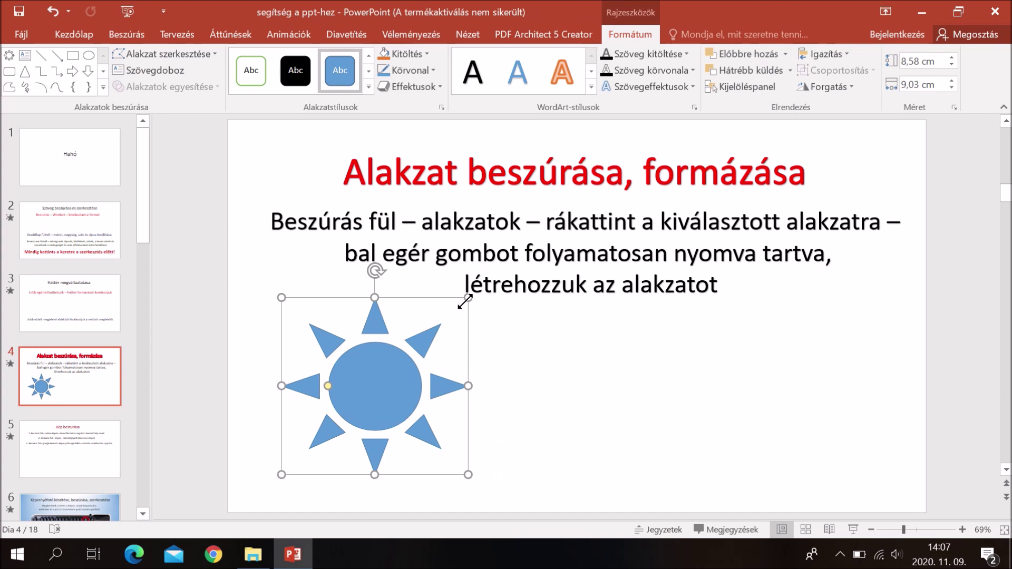
mouse_move(465, 301)
mouse_down()
mouse_move(472, 270)
mouse_move(478, 297)
mouse_up()
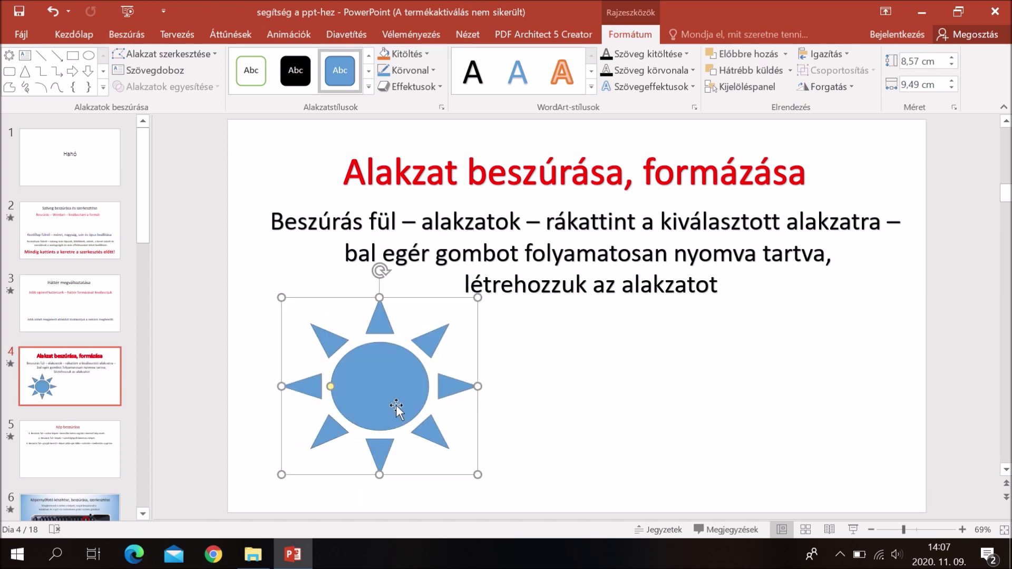
Set the sun's height and width to 10 cm on the Formátum tab
click(923, 61)
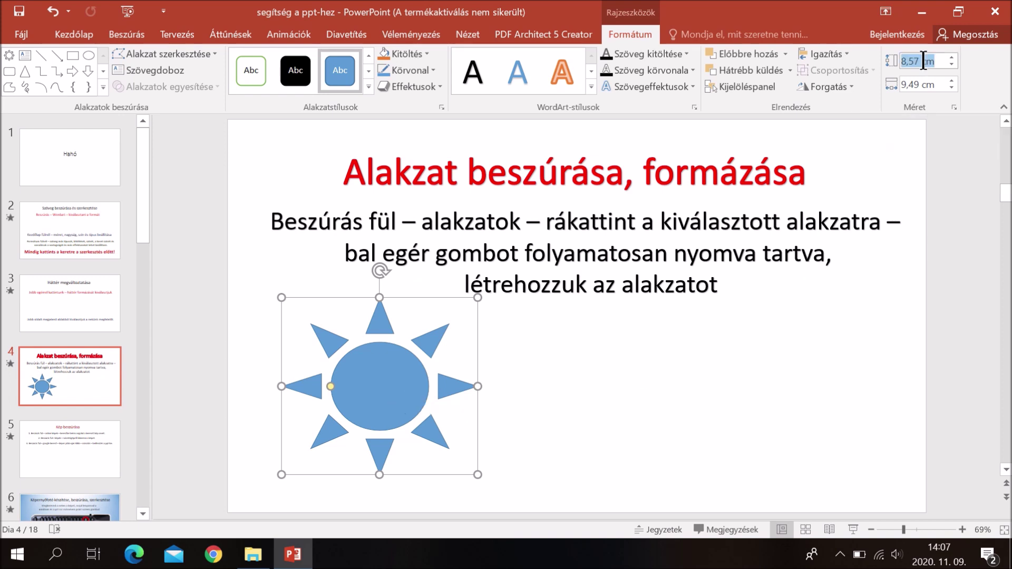
text(10)
click(938, 85)
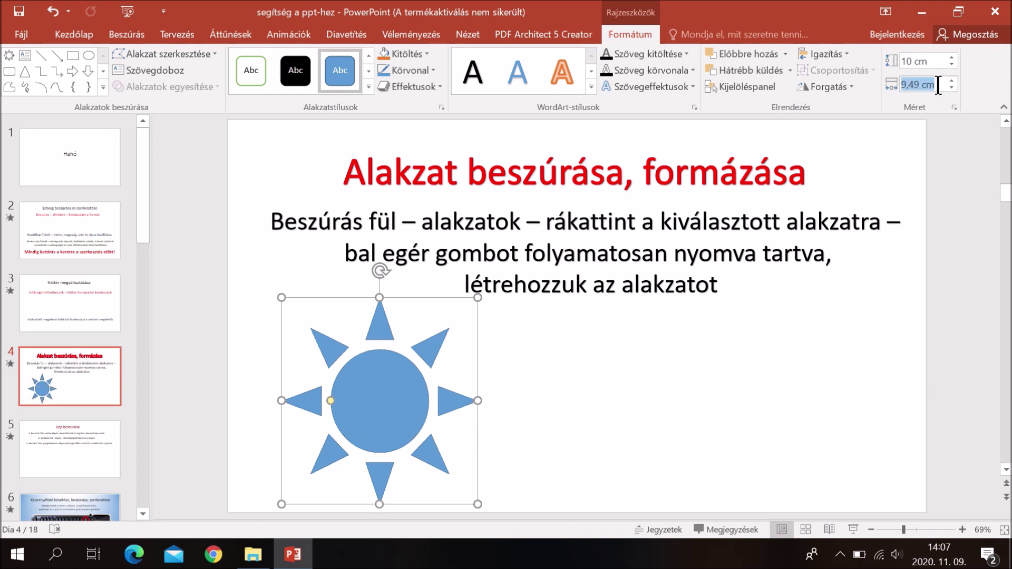
text(10)
key(Return)
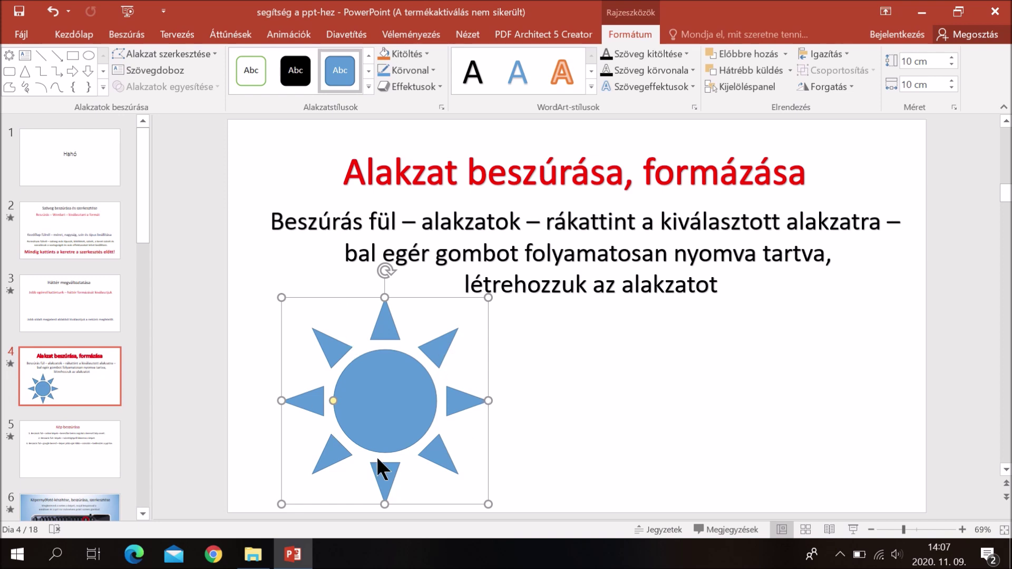
Move the sun slightly right and resize it to 8,97 by 9,54 cm
drag(389, 428, 416, 429)
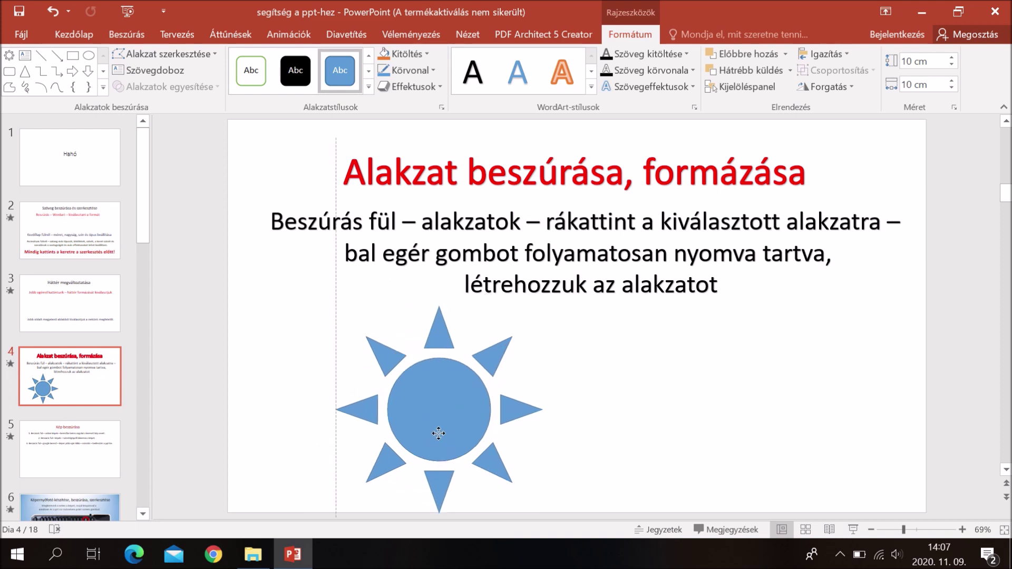
drag(517, 300, 495, 311)
drag(470, 369, 445, 374)
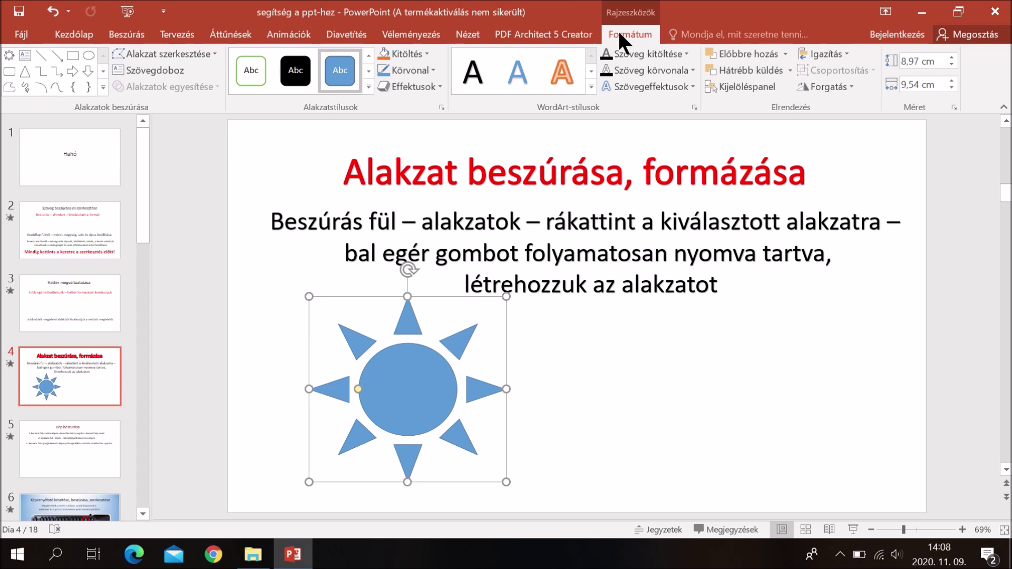
Move the sun to the slide's right side and apply a yellow shape style
click(369, 88)
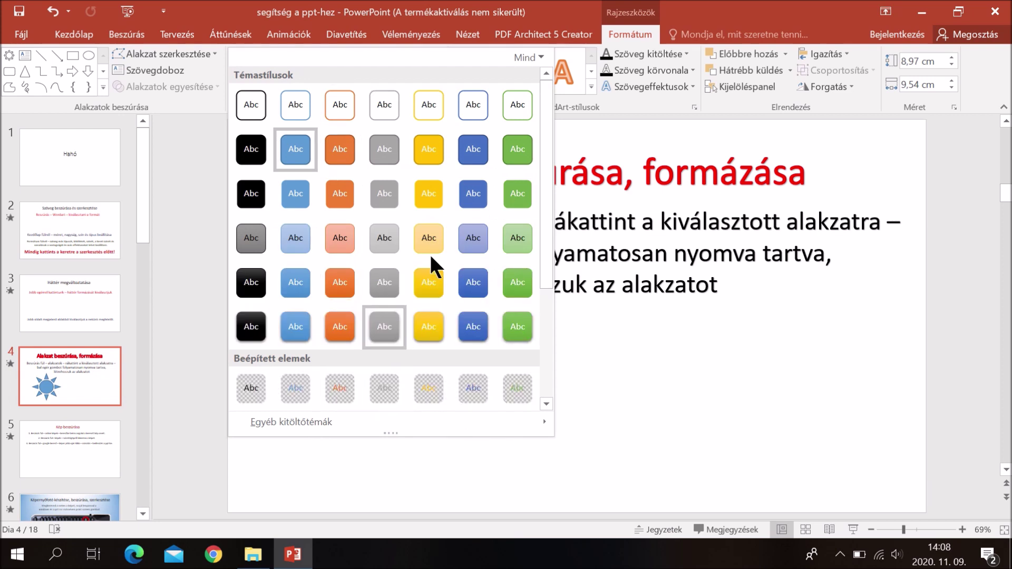
click(675, 344)
drag(420, 417, 765, 427)
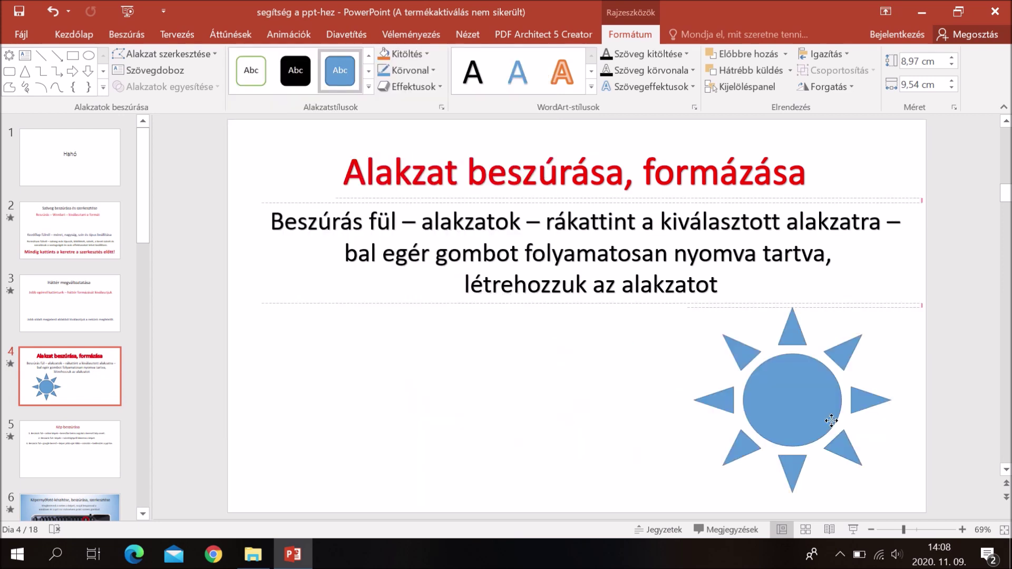
click(368, 86)
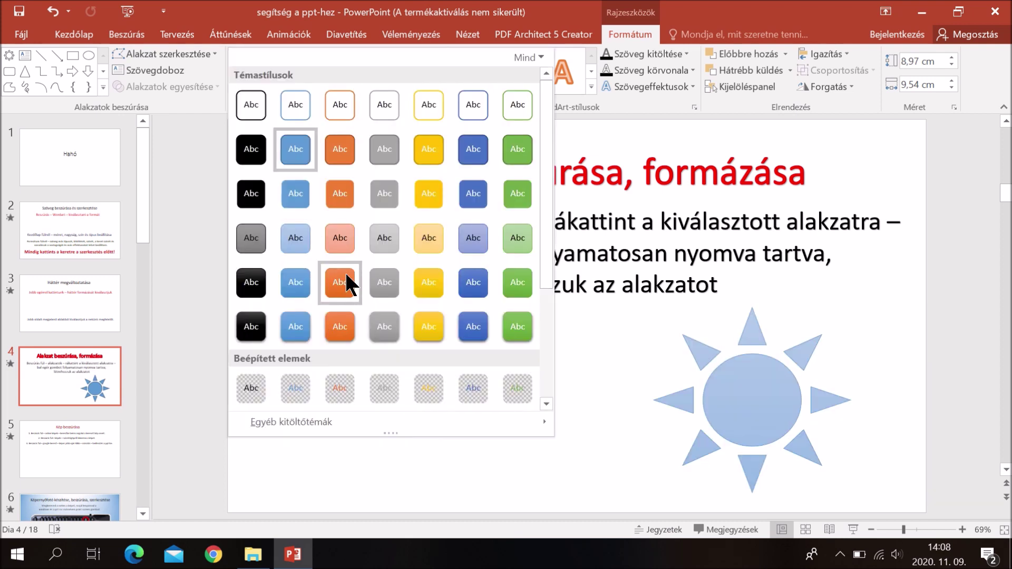
click(424, 292)
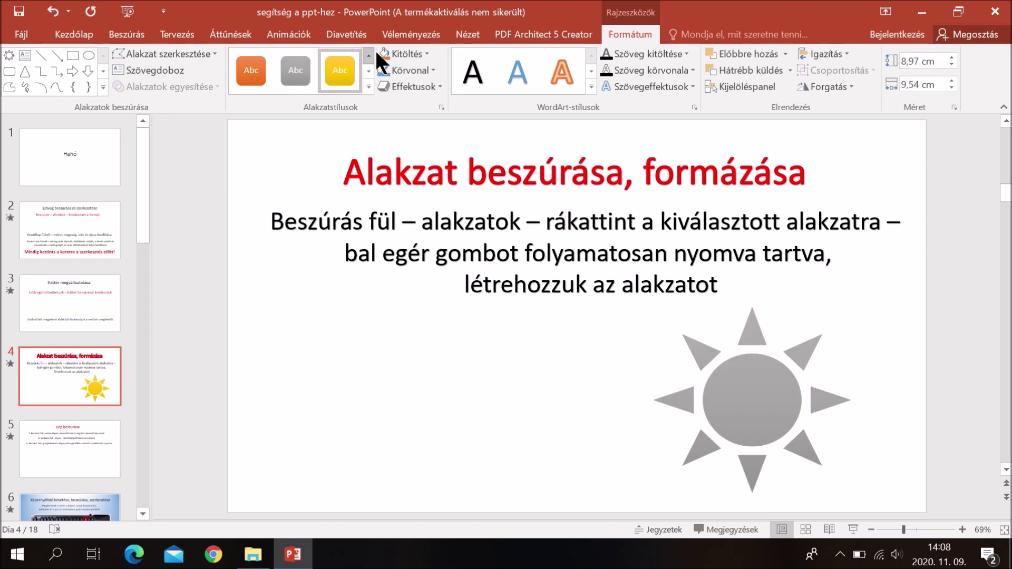
Fill the sun with a custom pink colour instead of yellow
click(425, 54)
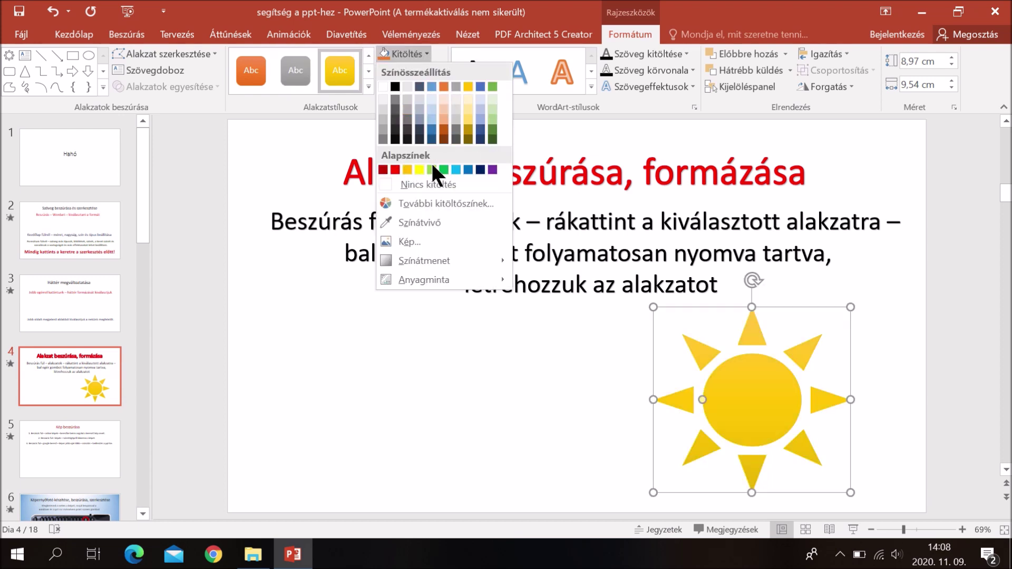
click(422, 211)
click(480, 230)
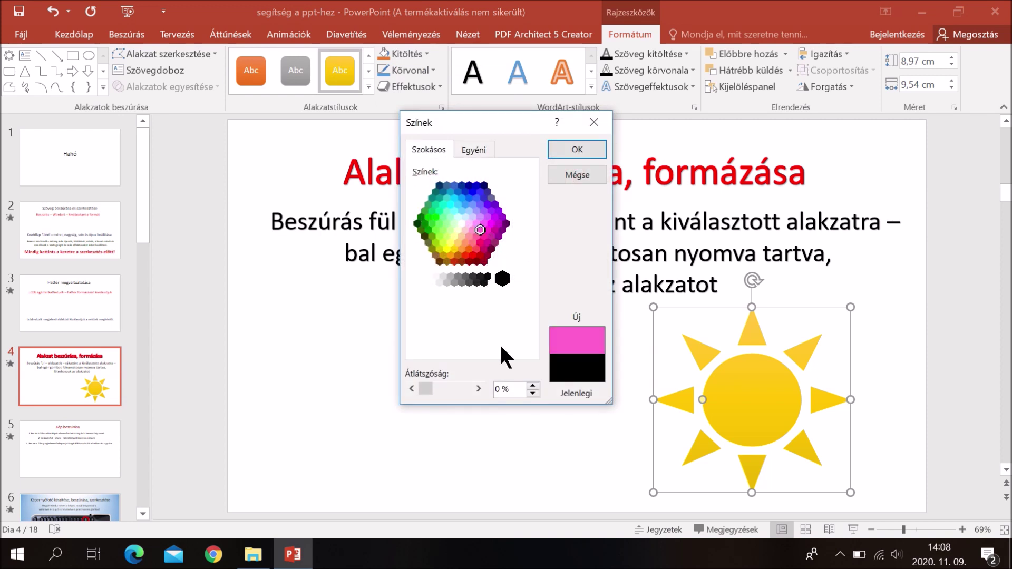
click(566, 152)
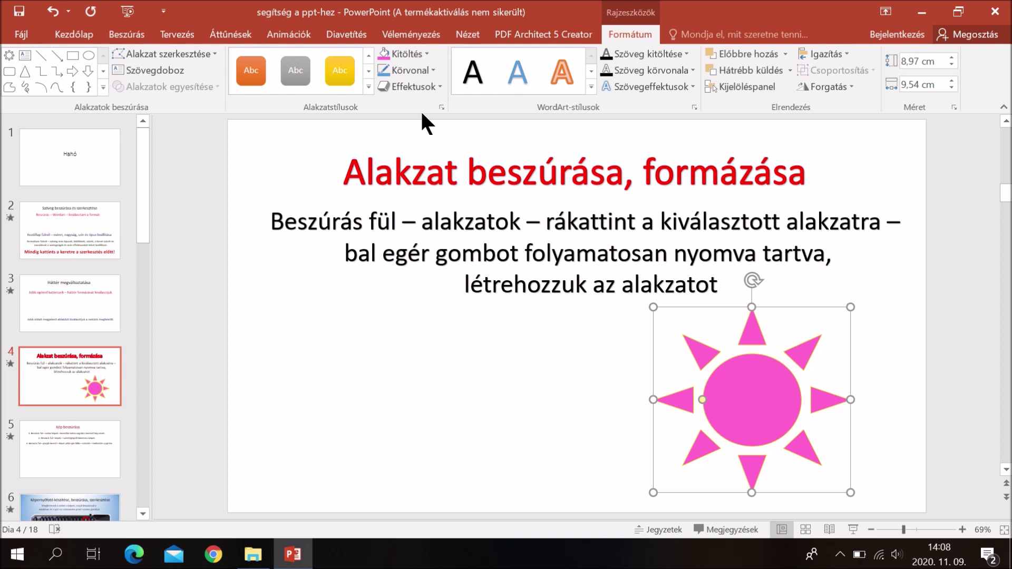
click(421, 70)
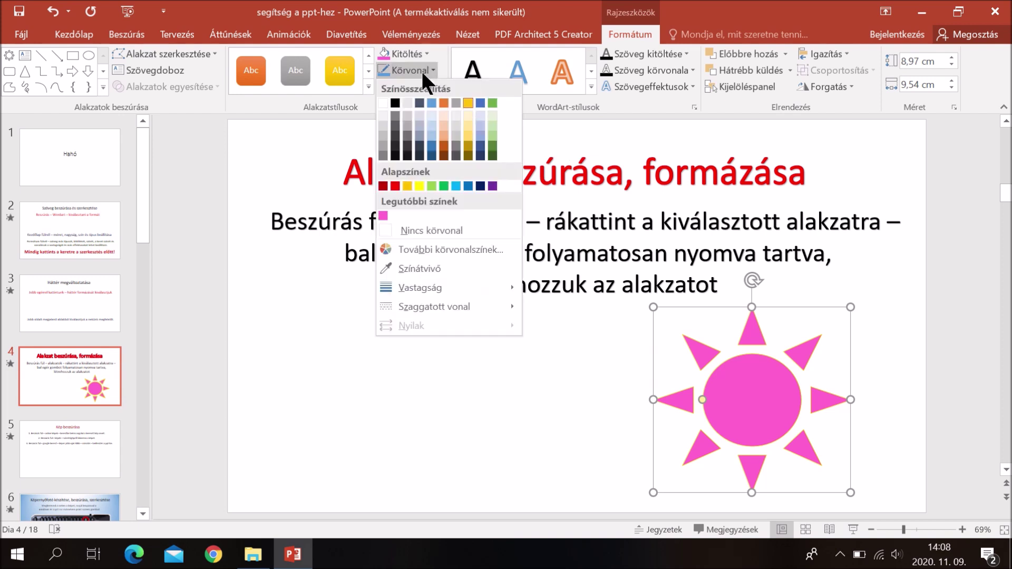
Give the sun a dark, 3 pt, dotted outline
click(396, 155)
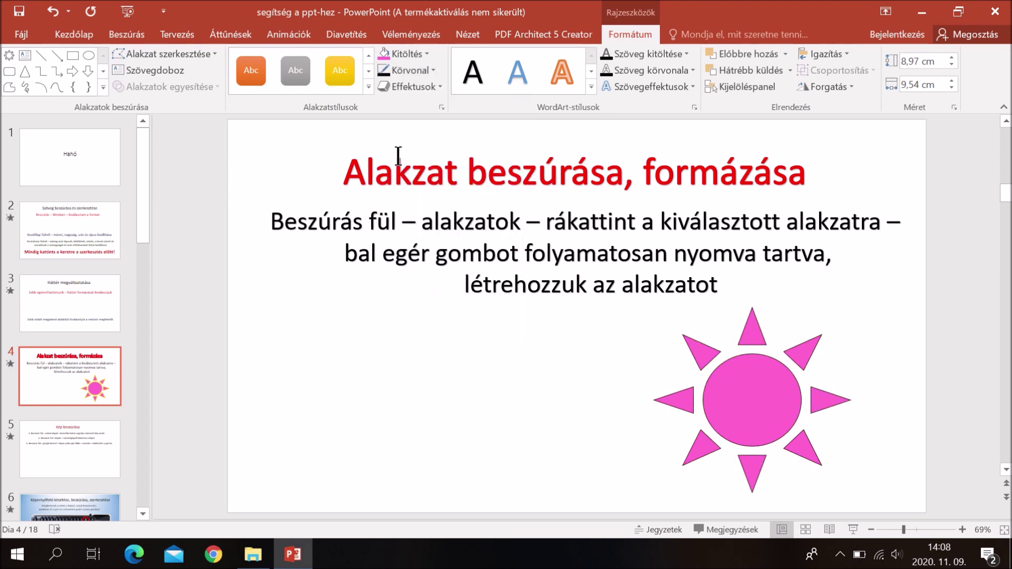
click(431, 70)
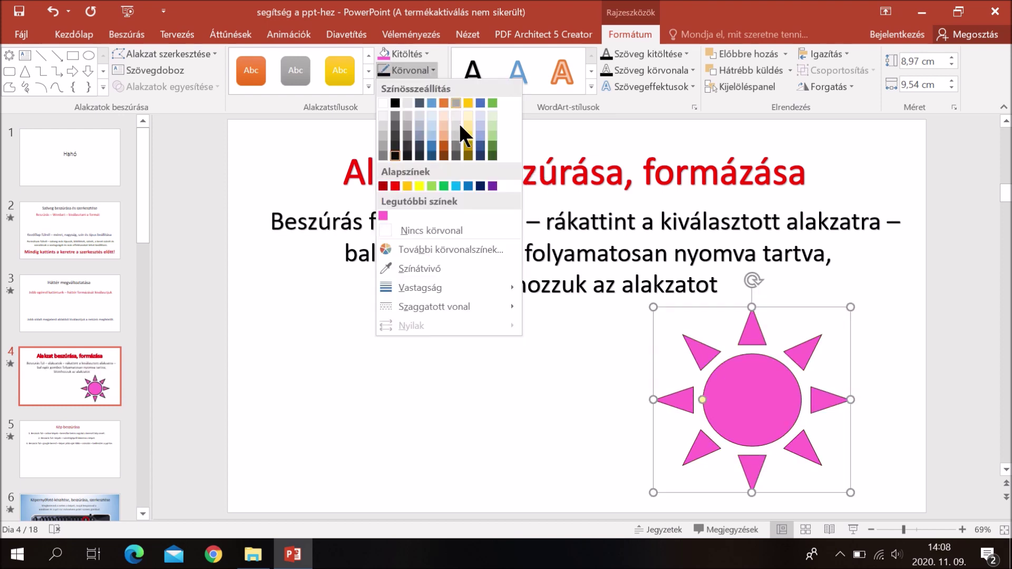
mouse_move(419, 287)
click(600, 383)
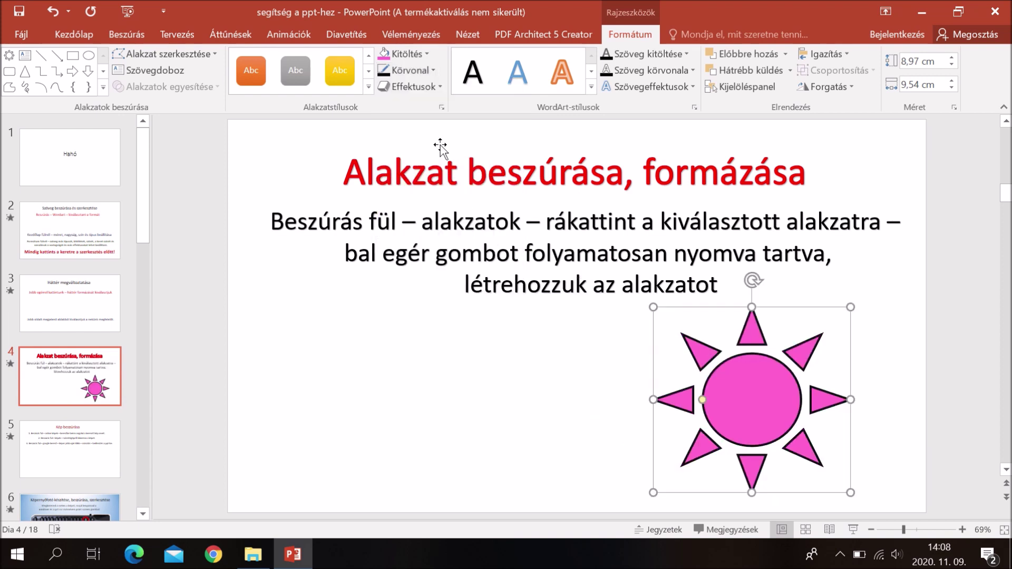
click(431, 72)
mouse_move(434, 307)
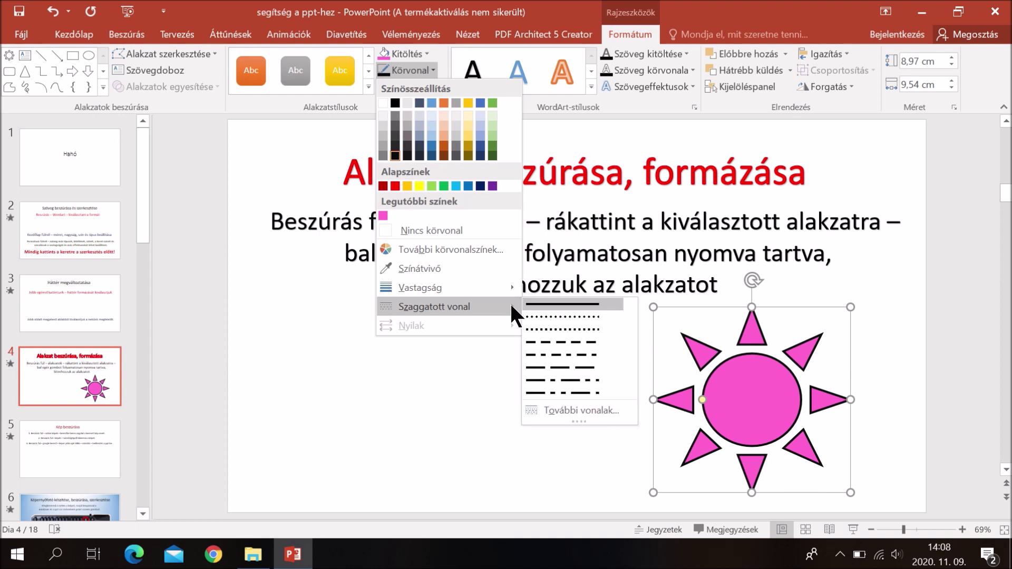
click(532, 315)
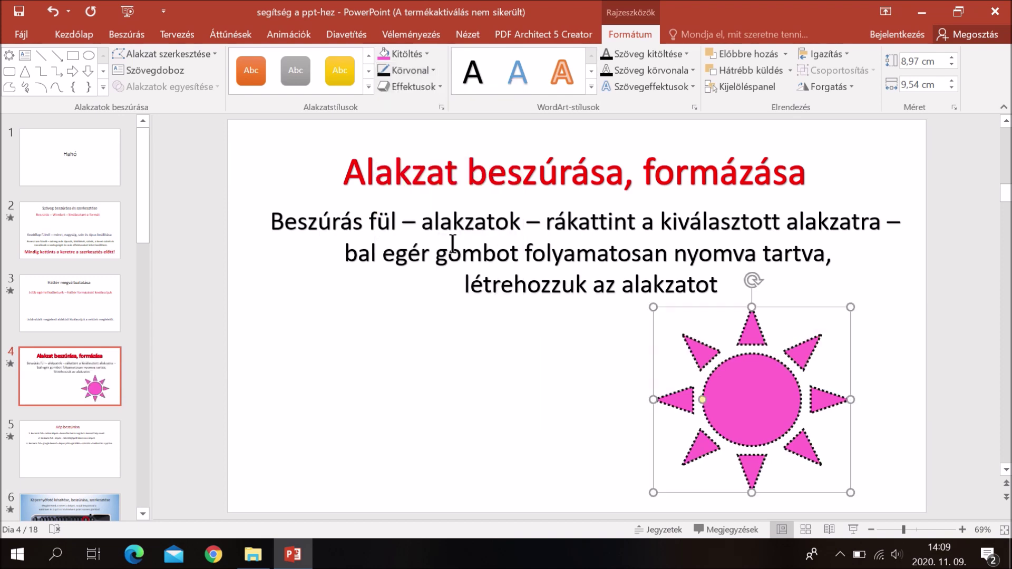
click(425, 86)
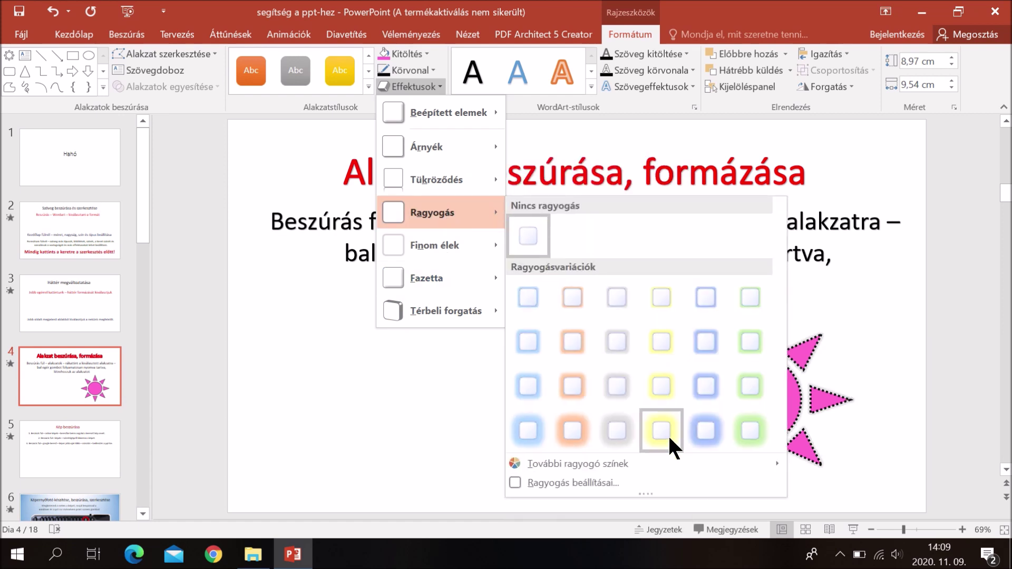
Add a yellow glow to the sun, shrink it to 8,2 by 8,42 cm, and move it left
click(667, 434)
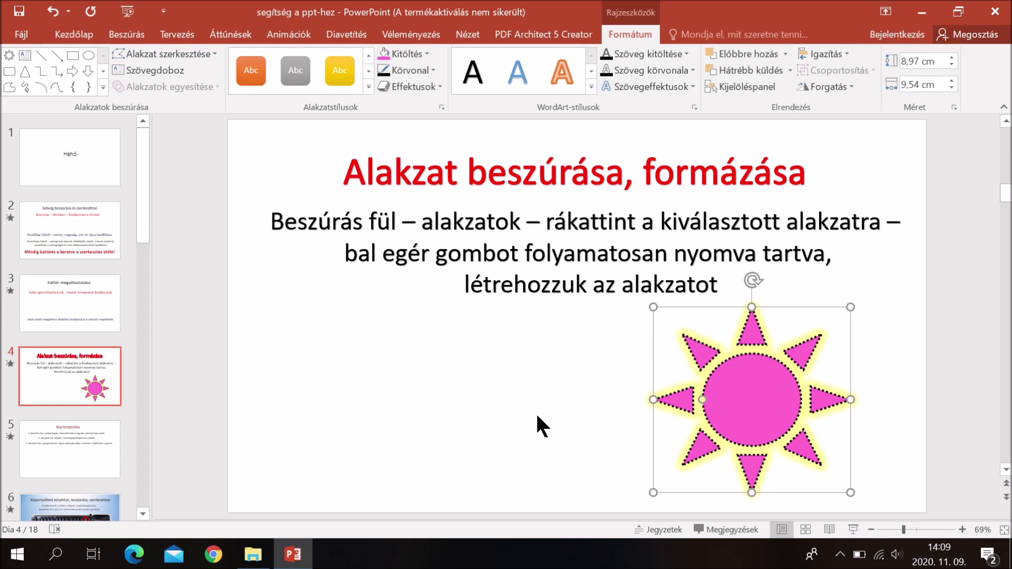
drag(713, 388, 751, 391)
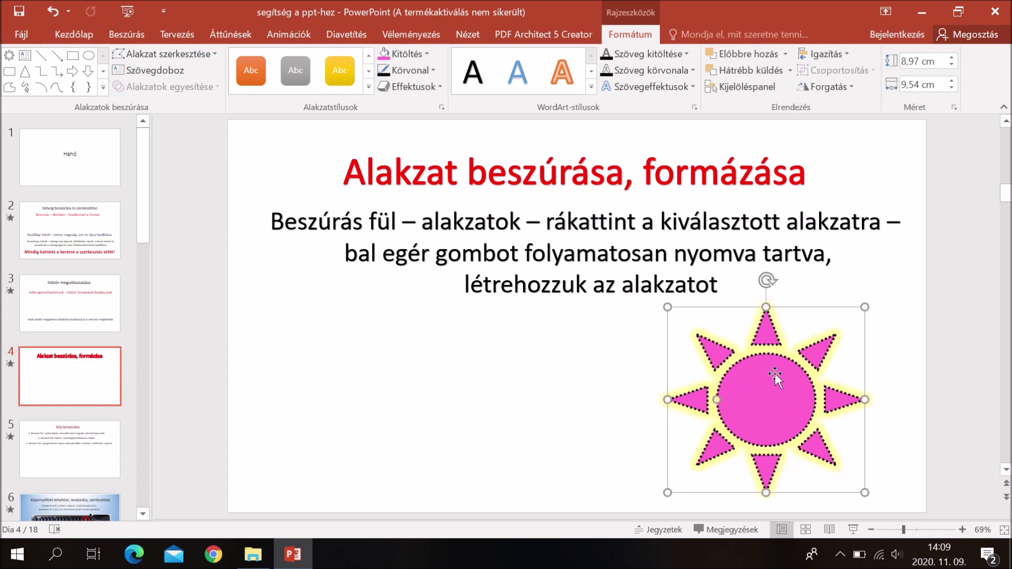
drag(868, 309, 844, 323)
drag(725, 457, 382, 419)
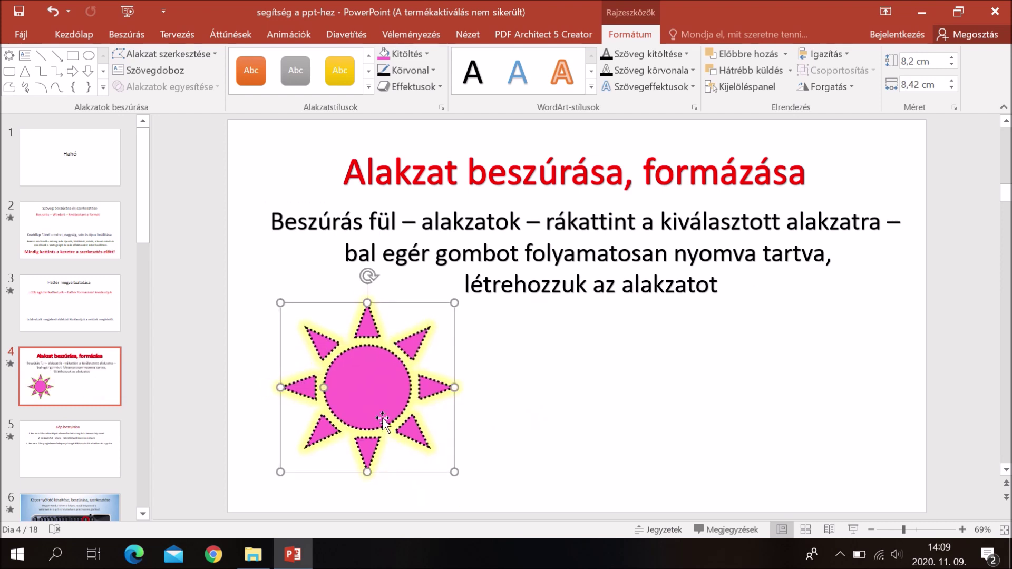
Type 8+8 inside the pink sun and select the text
right_click(375, 391)
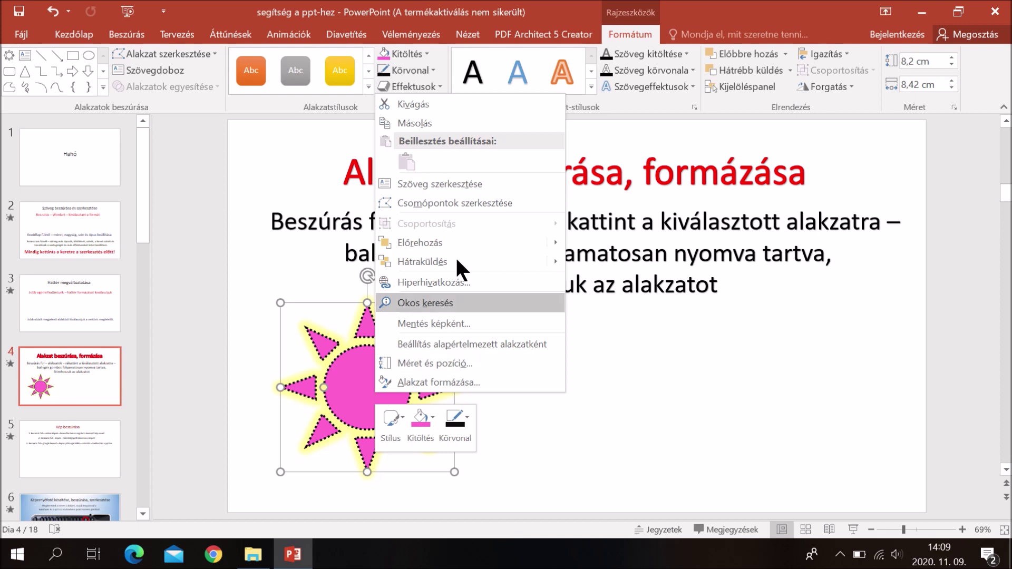
click(448, 183)
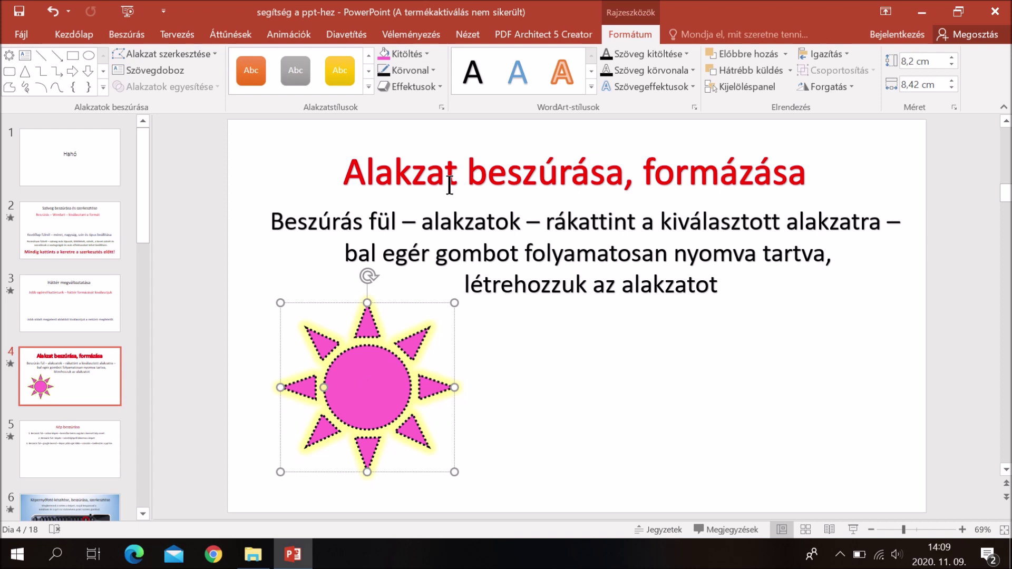
text(8+)
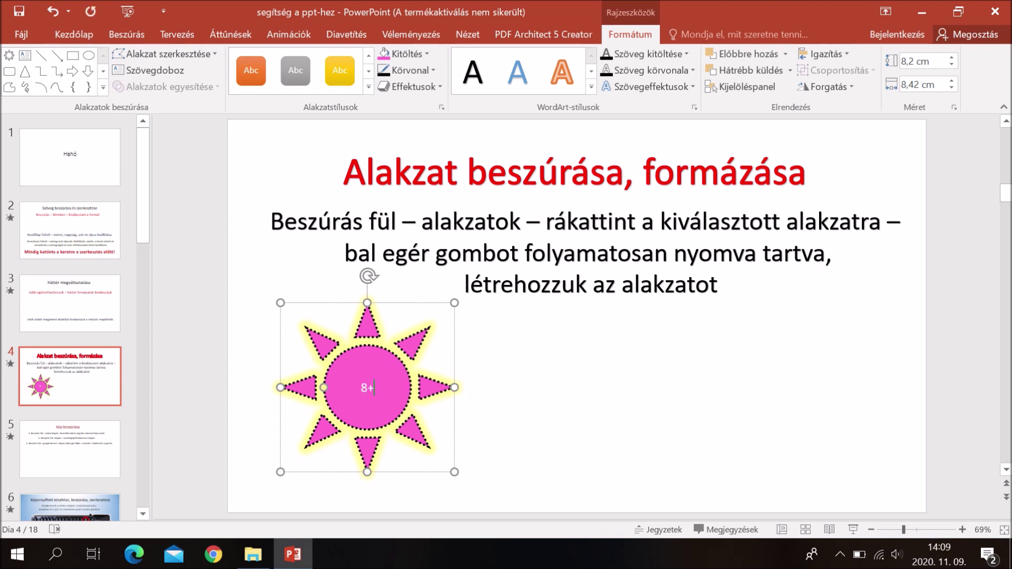
text(8)
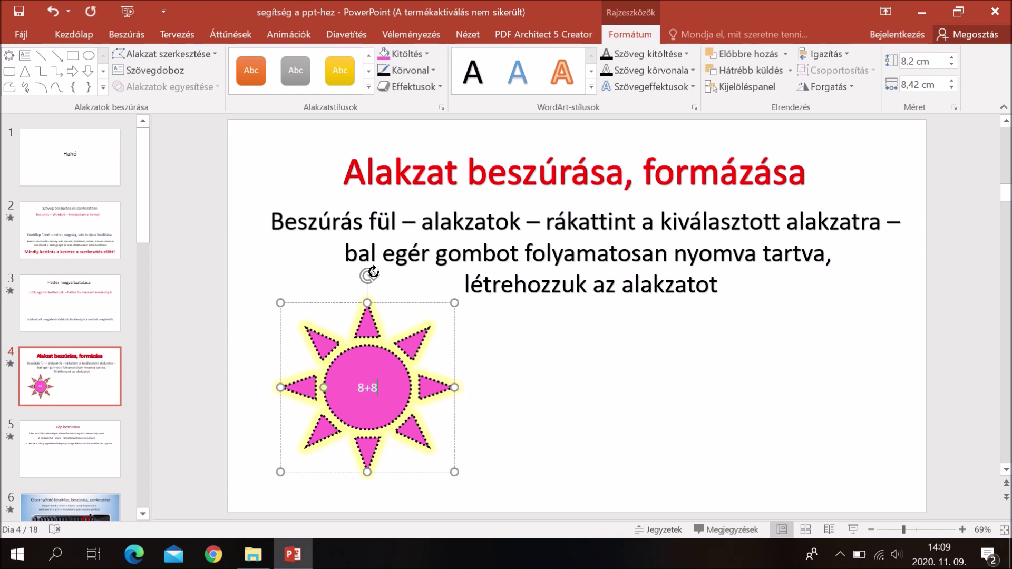
double_click(362, 388)
drag(362, 389, 381, 388)
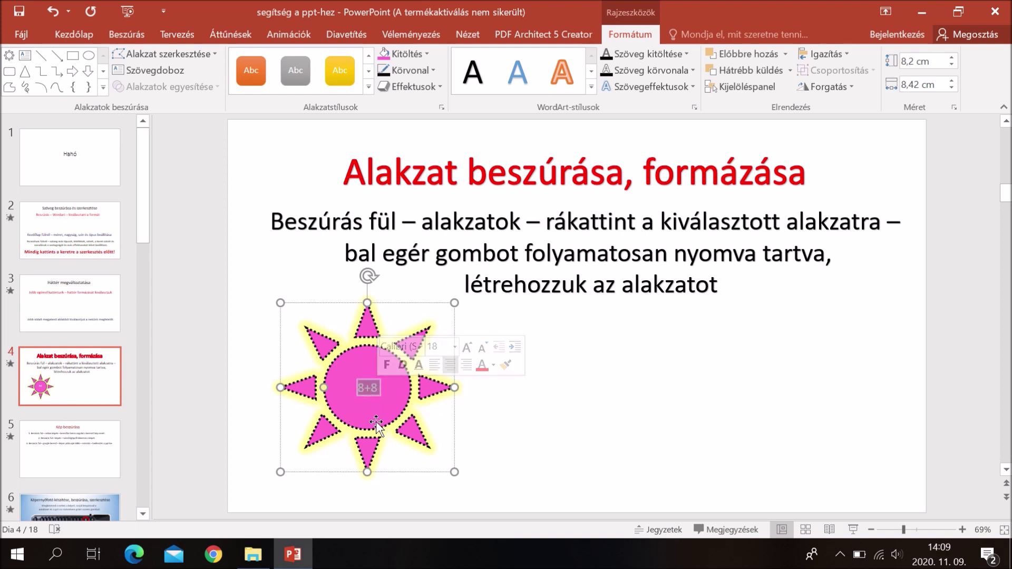
Format the 8+8 text as Arial Black, size 32, in red
click(74, 35)
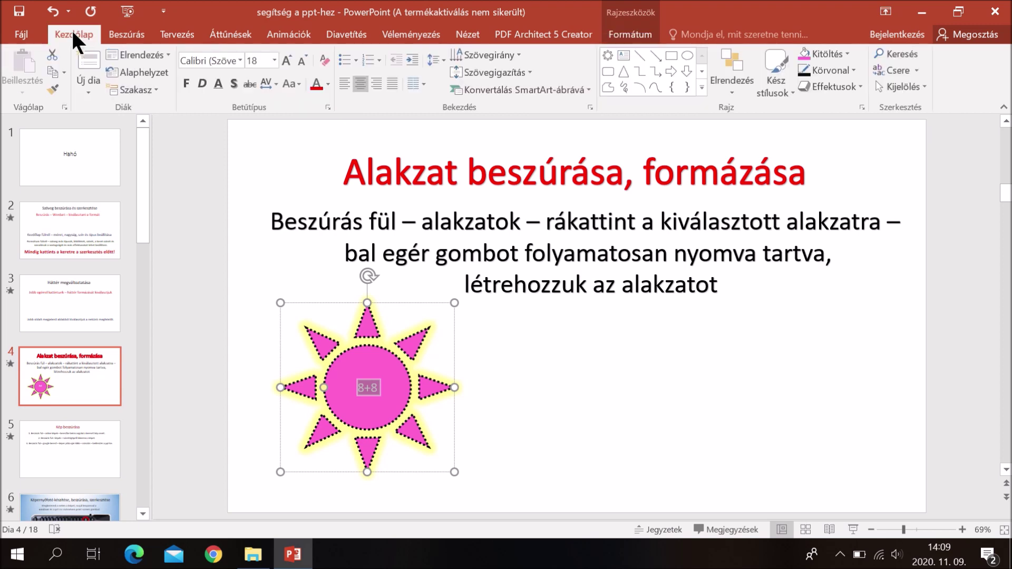
click(239, 60)
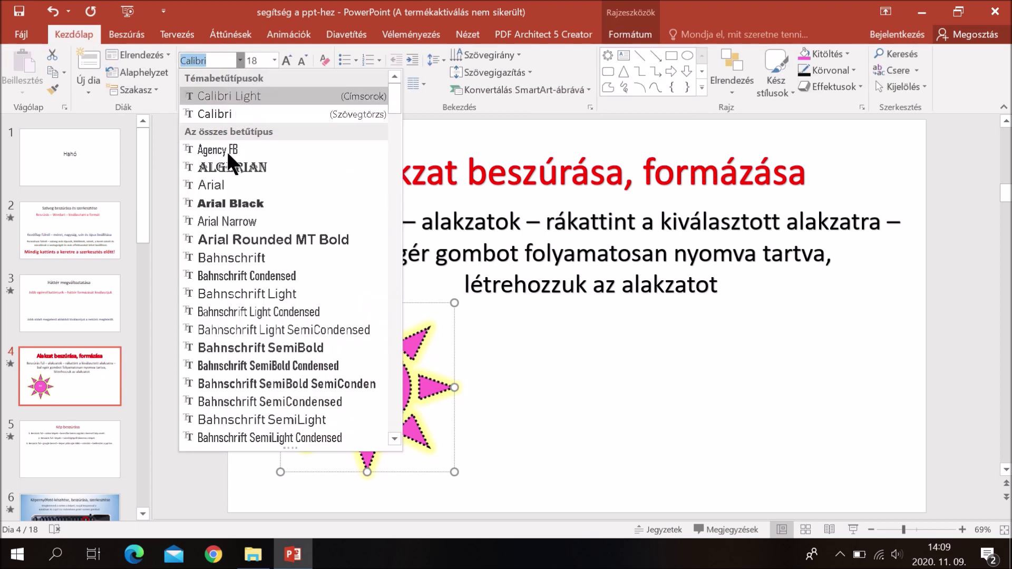
click(228, 202)
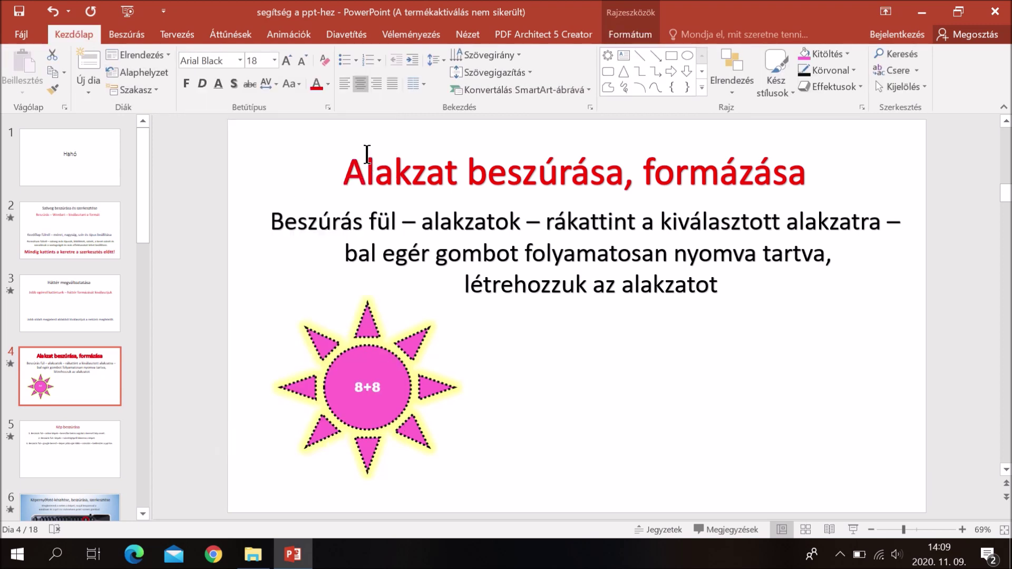
click(286, 58)
click(287, 59)
click(287, 59)
click(288, 59)
click(301, 61)
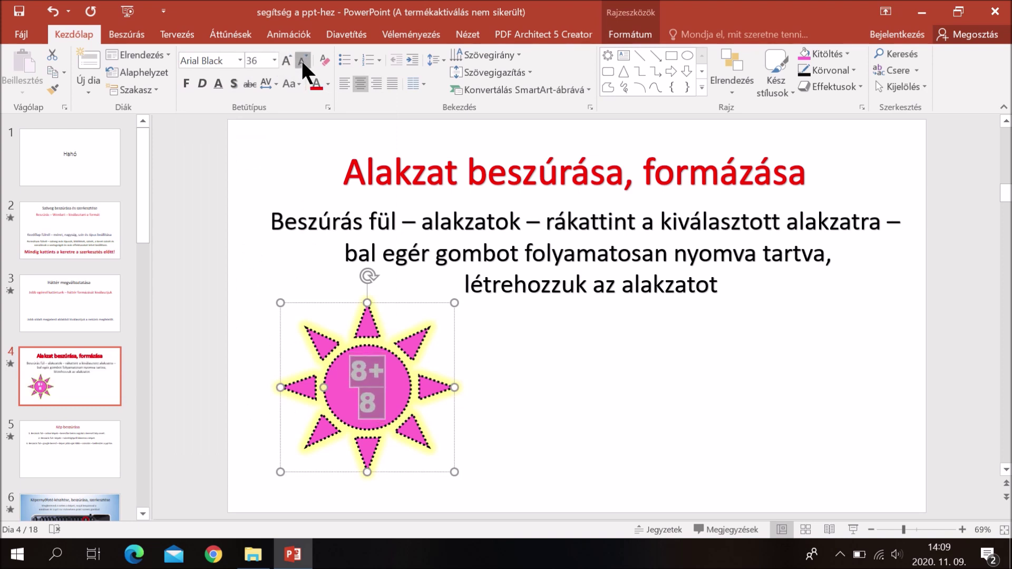
click(301, 62)
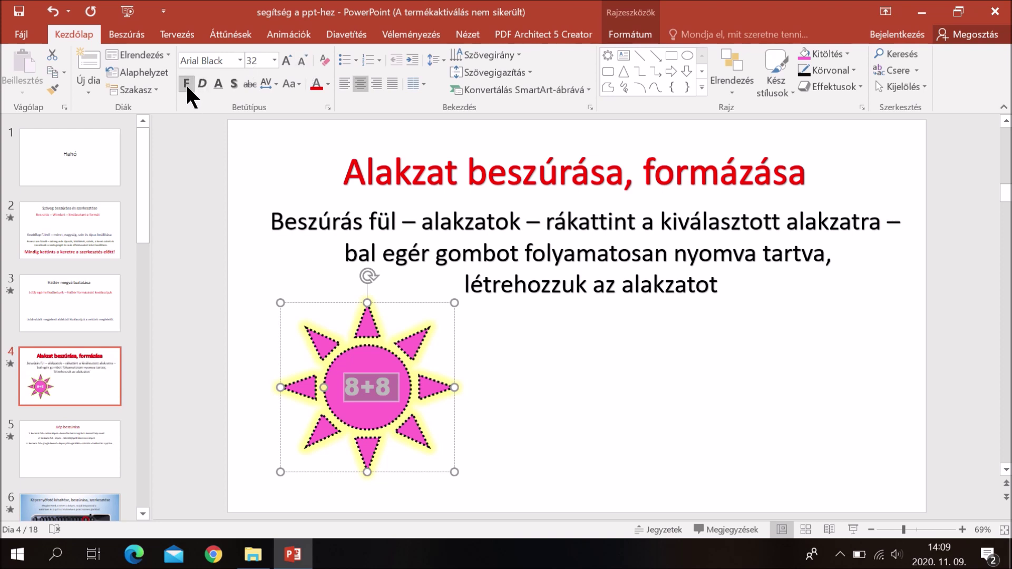
click(318, 82)
Move the pink sun back to the slide's lower left
click(500, 428)
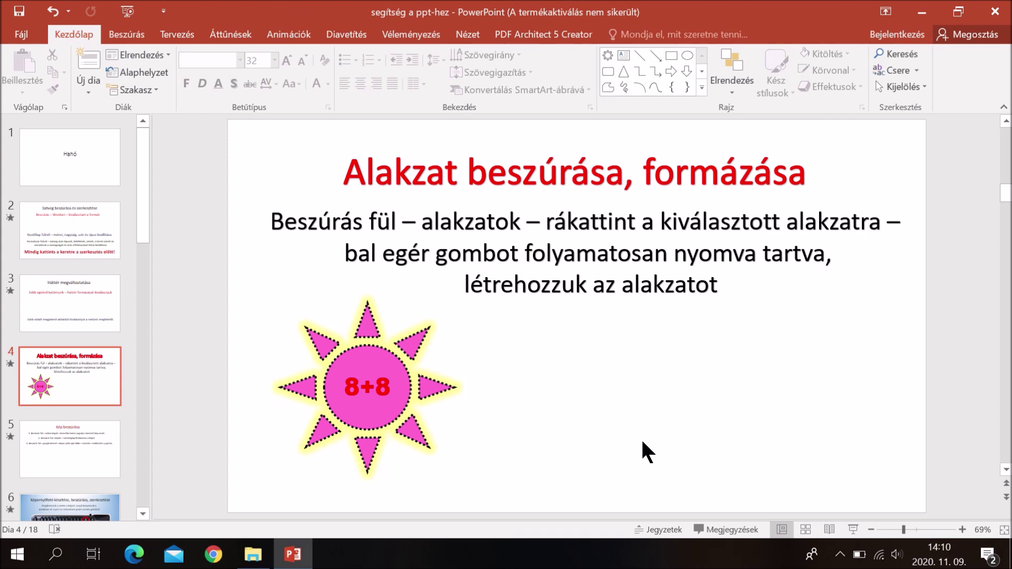
mouse_move(454, 428)
mouse_down()
mouse_move(523, 354)
mouse_move(356, 444)
mouse_up()
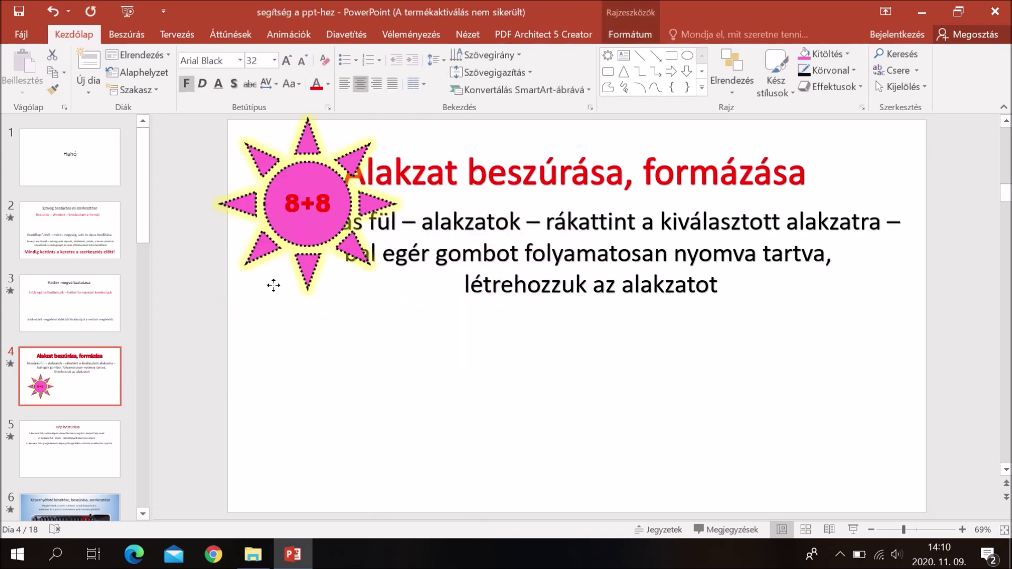
drag(355, 443, 346, 408)
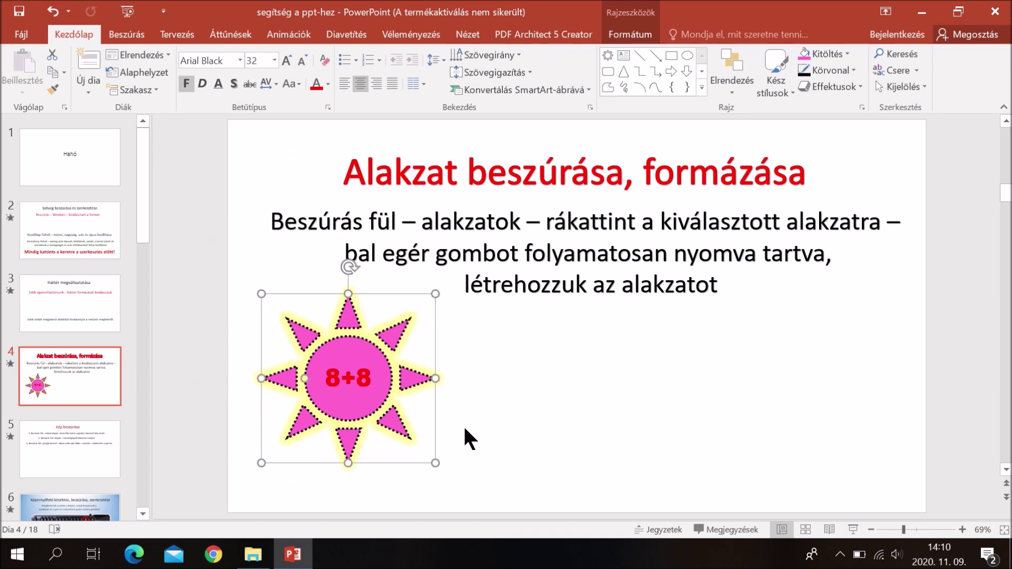
Draw a second blue sun right of the pink one, about 7,27 by 7,57 cm
click(116, 38)
click(224, 84)
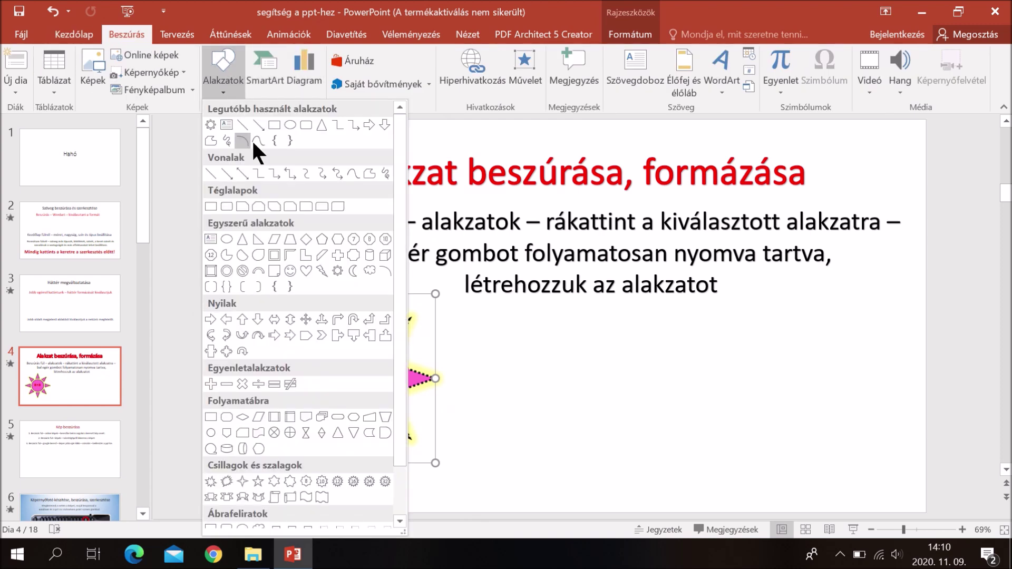
click(336, 271)
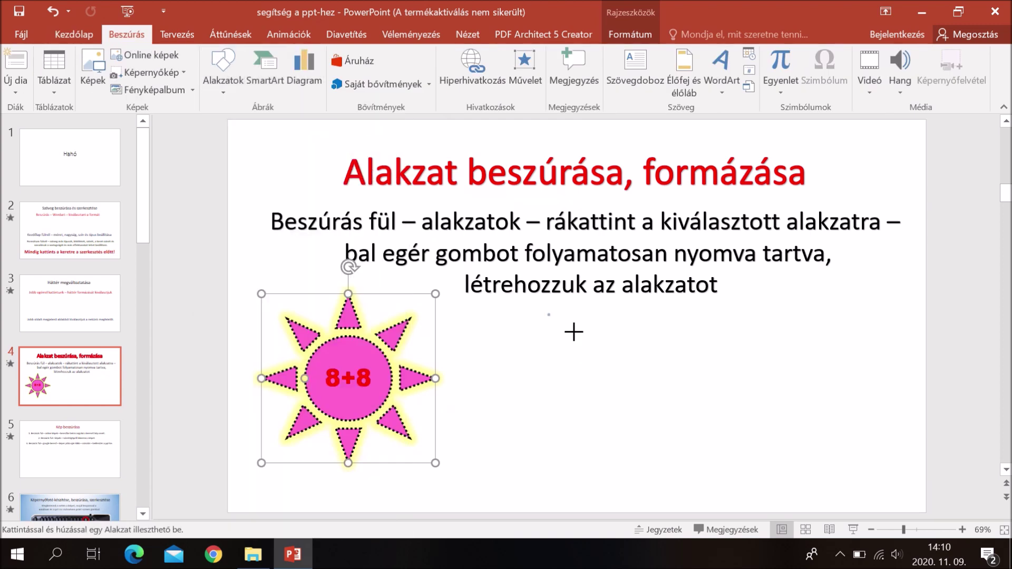
drag(547, 313, 733, 482)
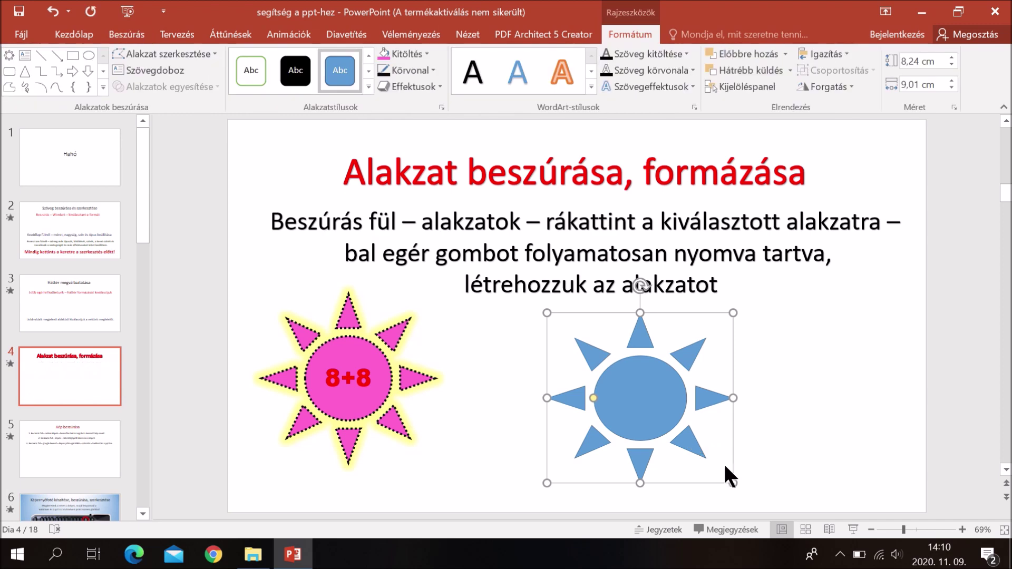
drag(732, 483, 704, 463)
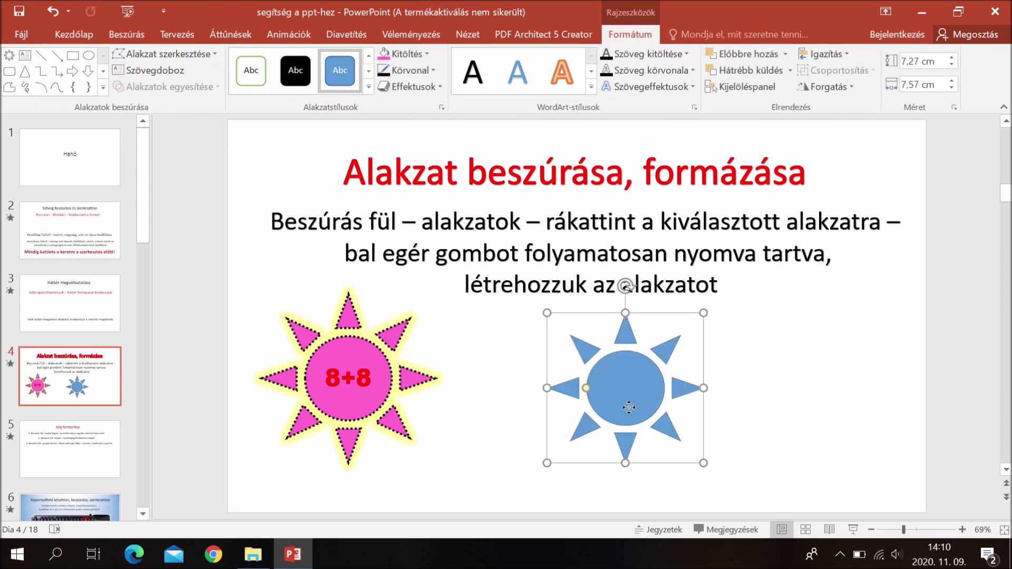
drag(629, 408, 619, 423)
click(794, 379)
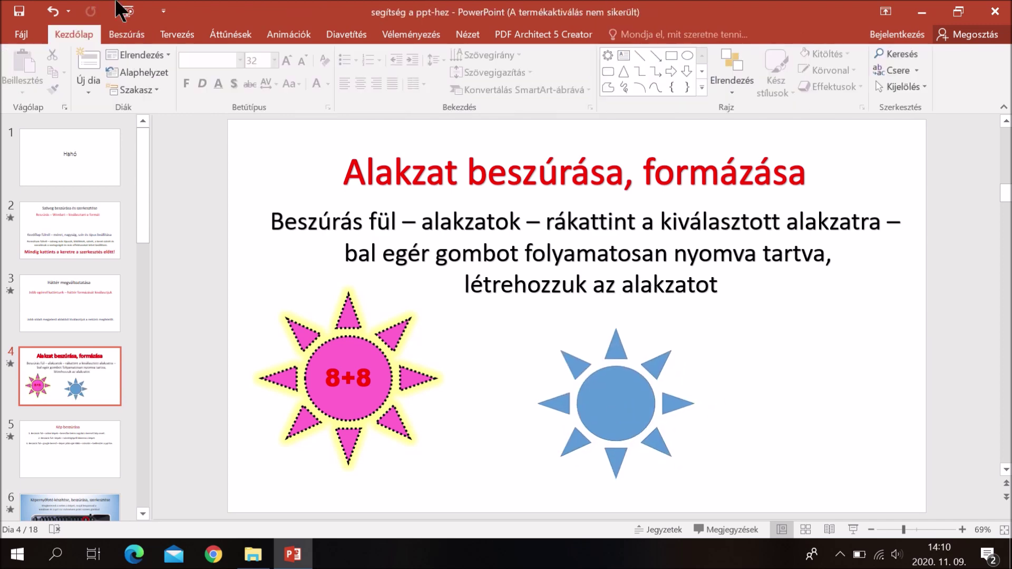
click(125, 34)
click(723, 79)
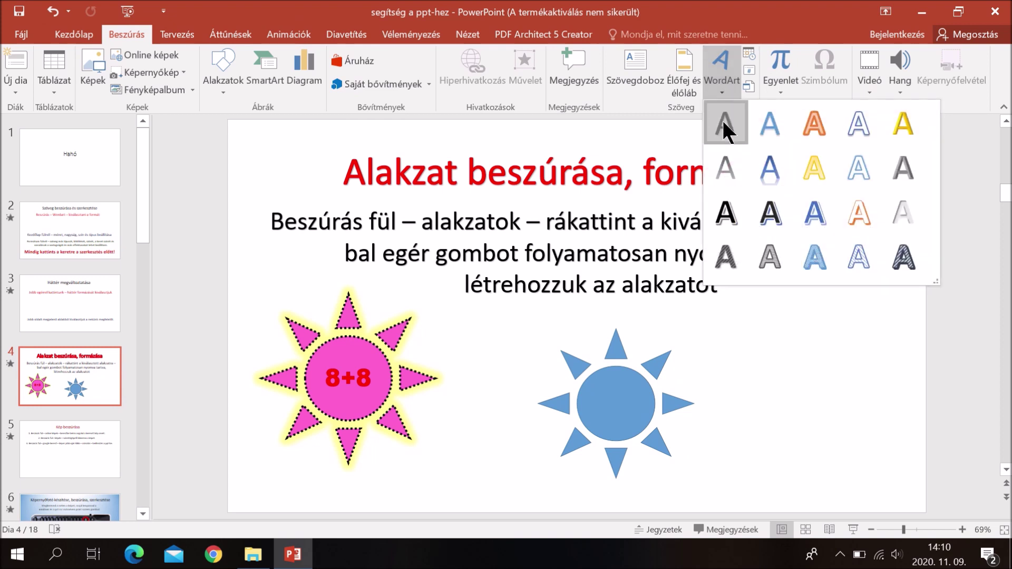
Insert a plain WordArt reading 'ige' and centre it on the blue sun
click(723, 122)
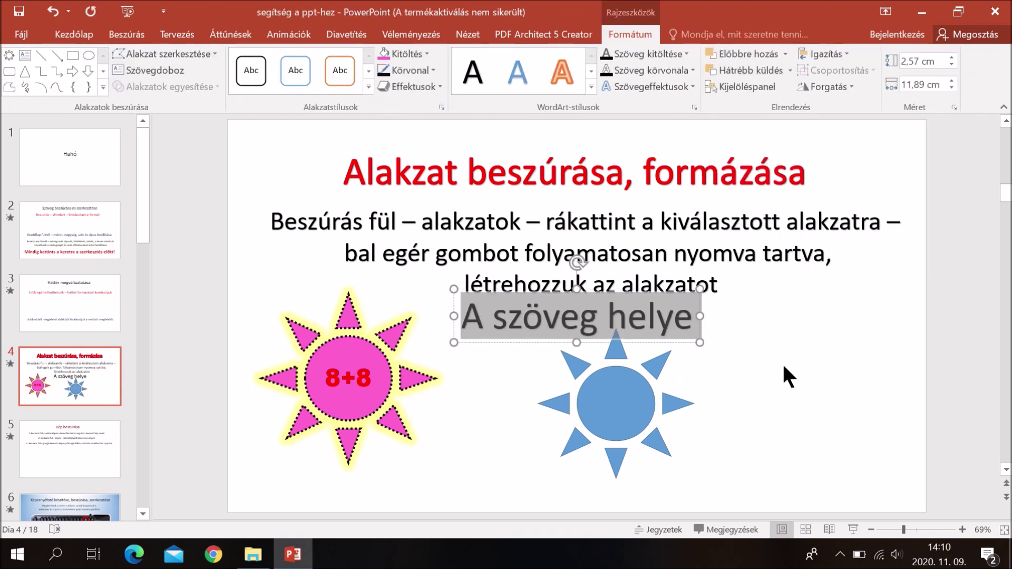
key(BackSpace)
text(ige)
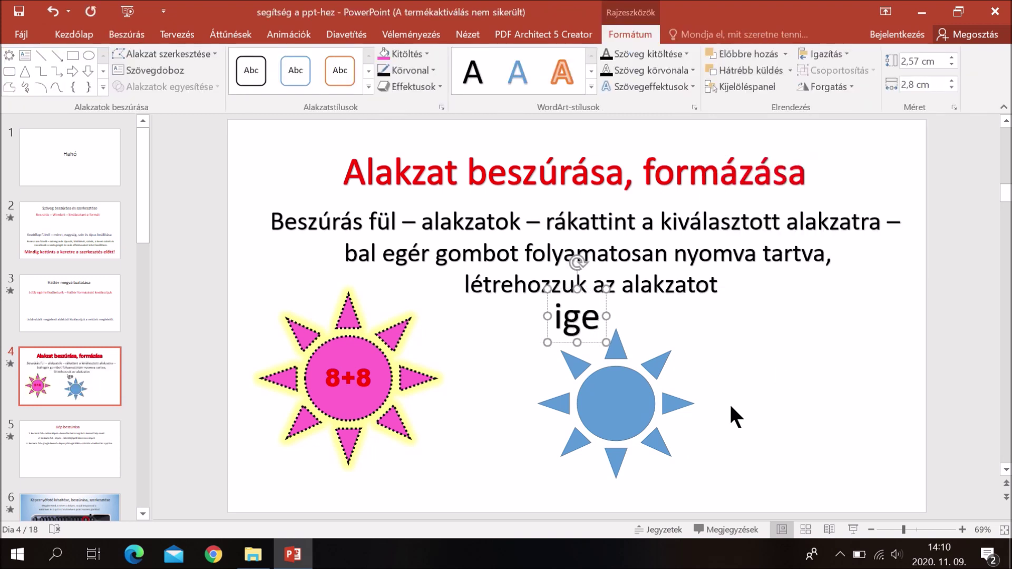
drag(590, 341, 630, 422)
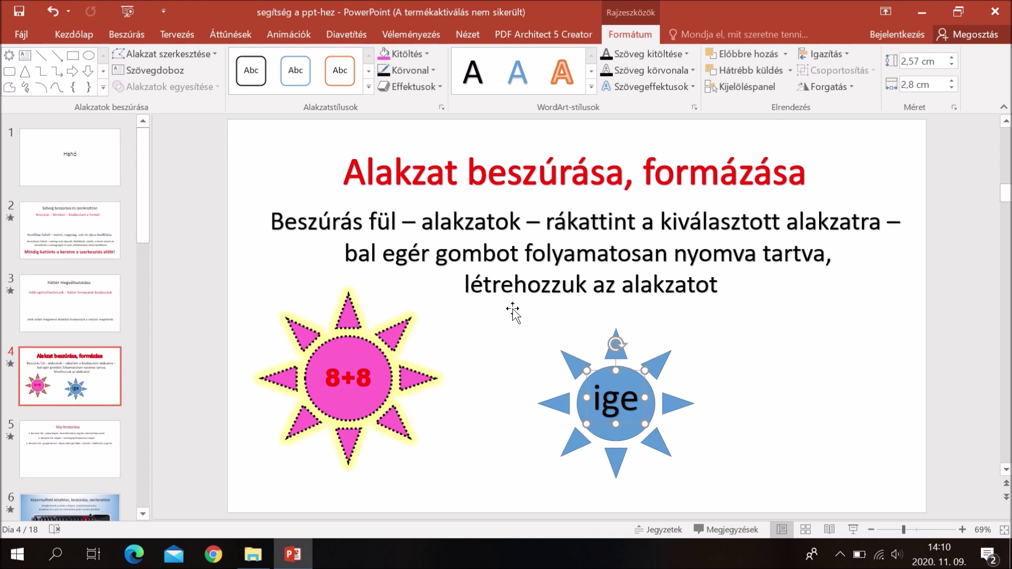
drag(506, 310, 751, 517)
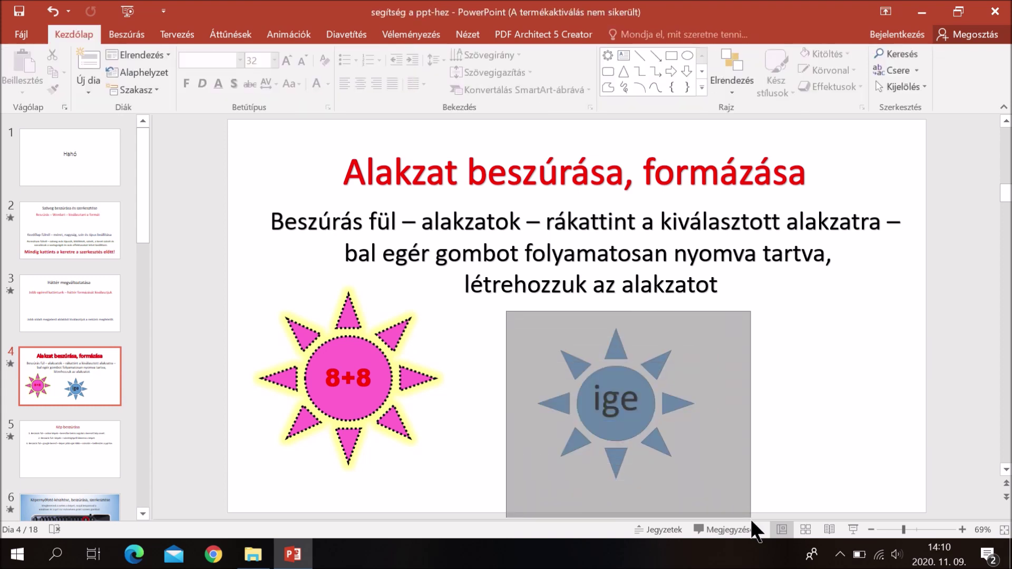
Group the blue sun with its 'ige' label
drag(751, 518, 752, 522)
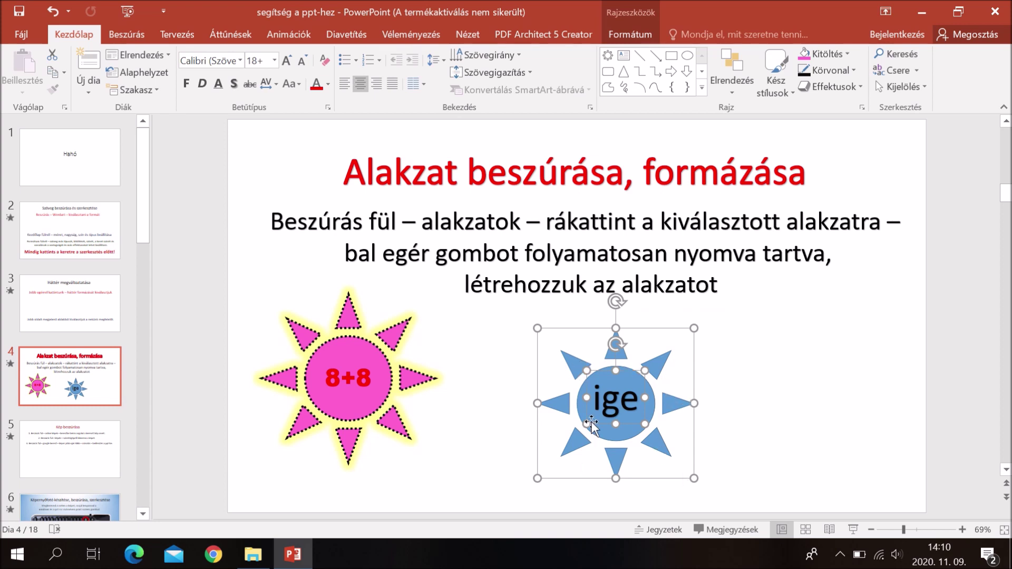
click(634, 34)
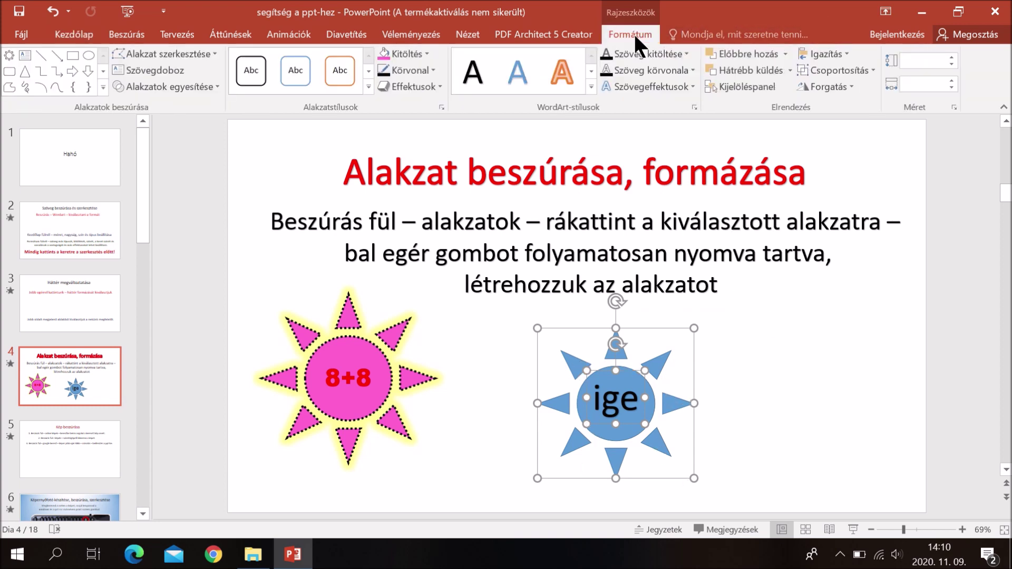
click(832, 67)
click(838, 89)
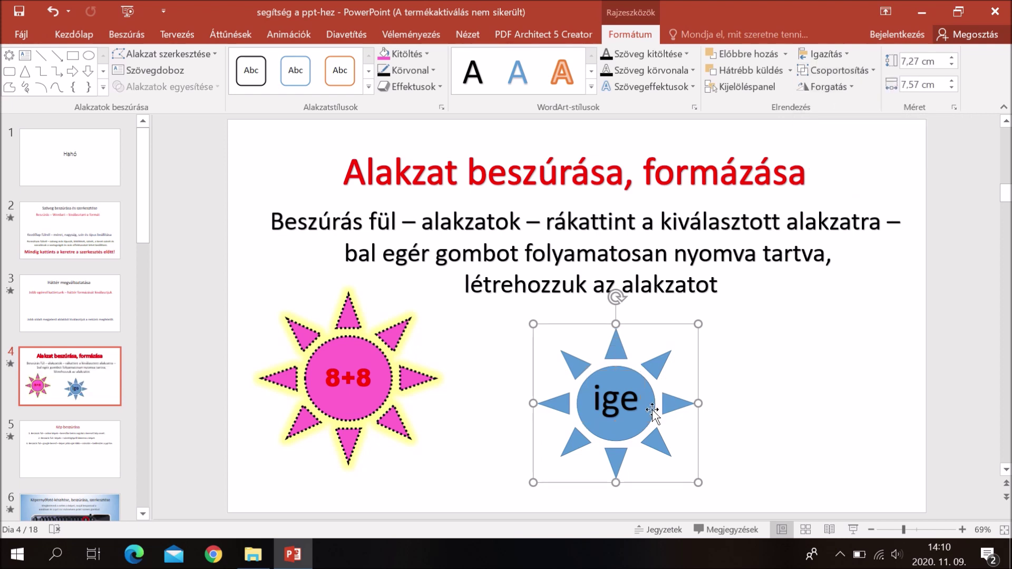
Reposition the suns, blue sun at the lower right and pink sun toward the centre
drag(652, 410, 701, 286)
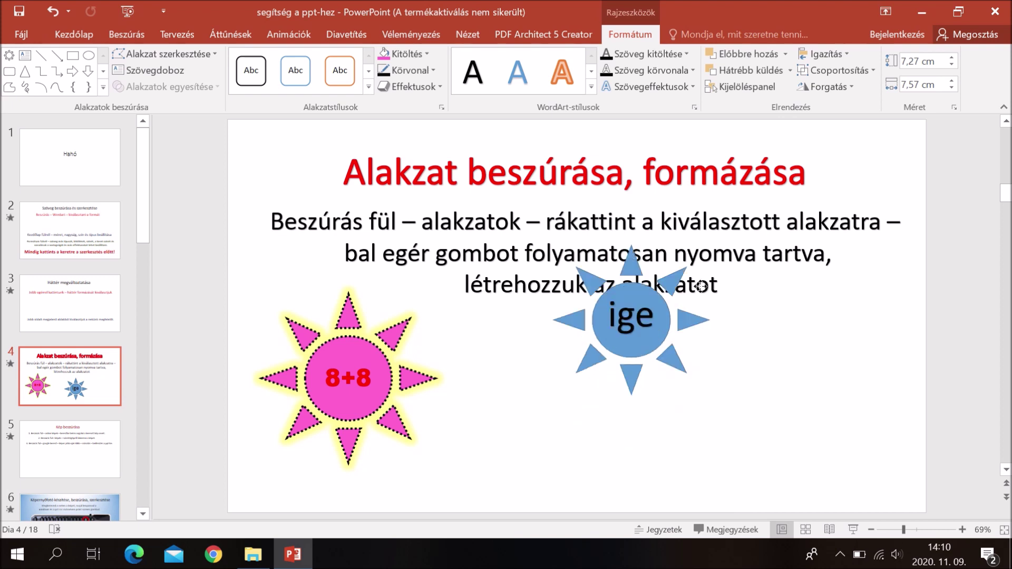
drag(701, 287, 780, 400)
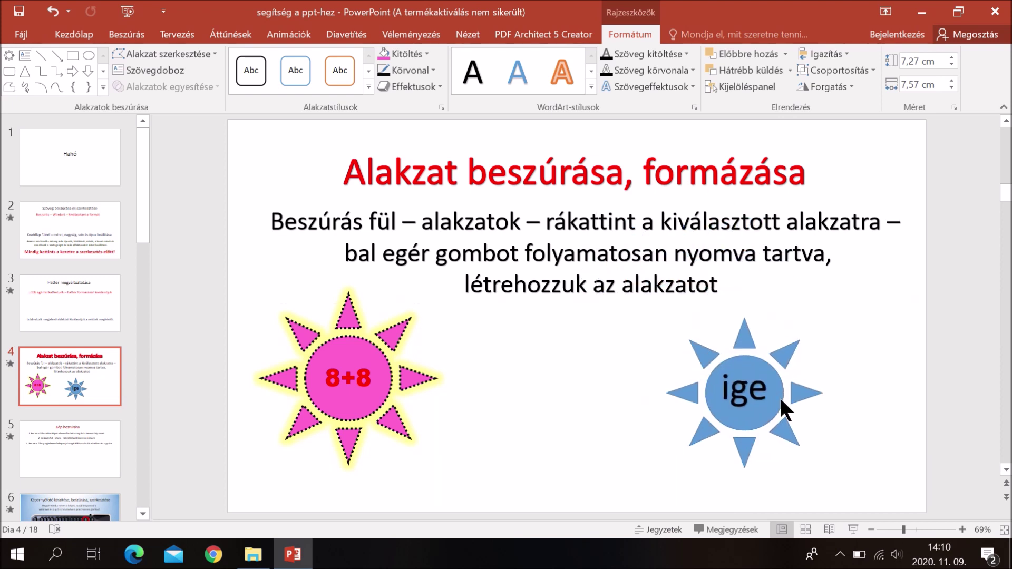
drag(395, 411, 501, 424)
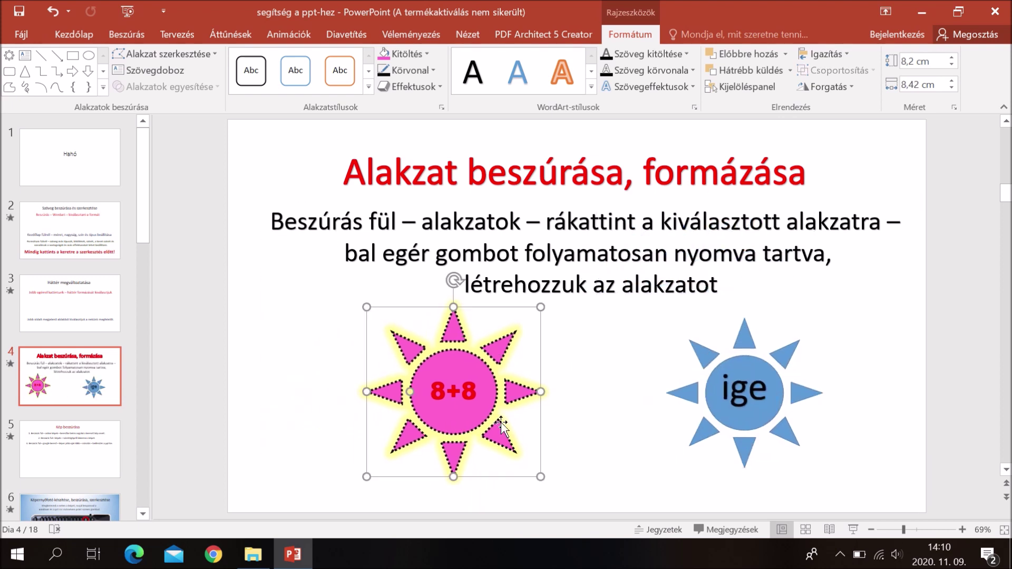
drag(712, 430, 642, 430)
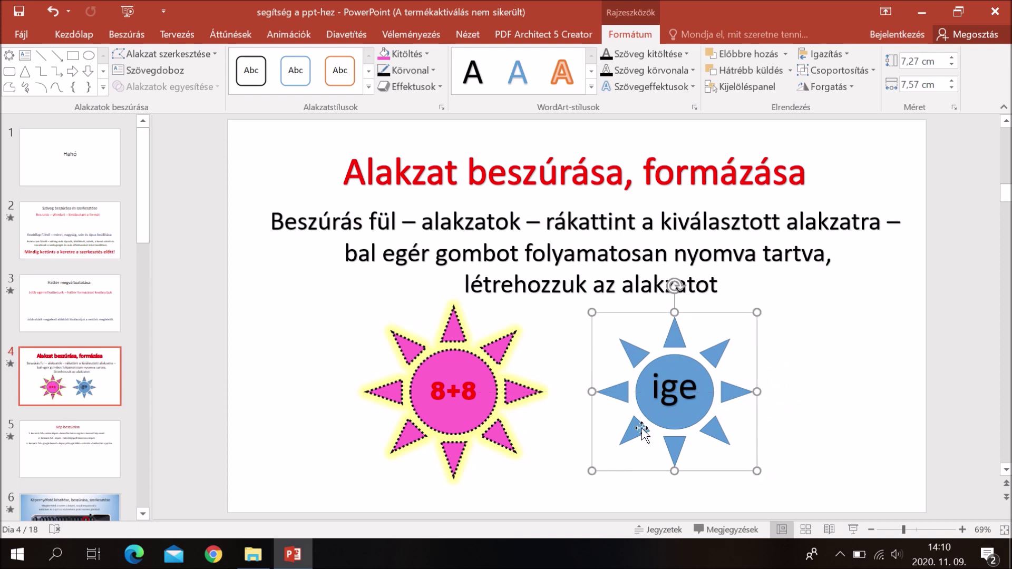
mouse_move(498, 24)
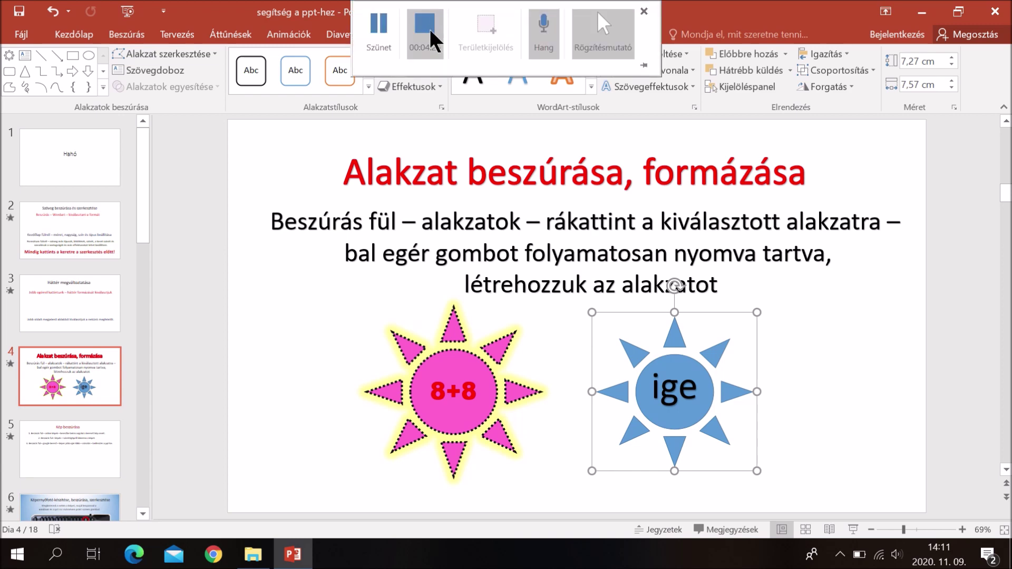
click(431, 33)
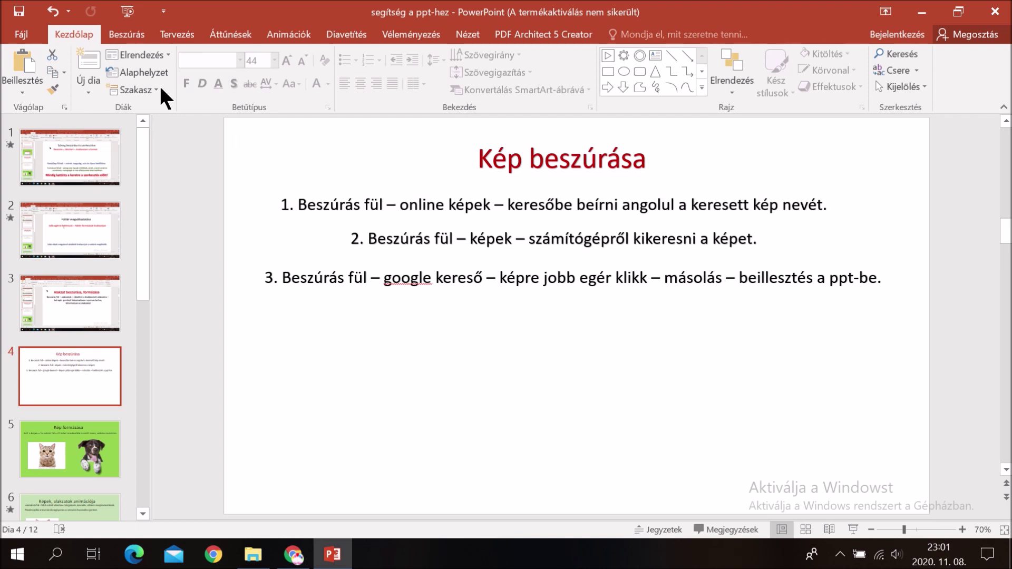
Open the Online Pictures search from the Beszúrás tab on the Kép beszúrása slide
click(128, 34)
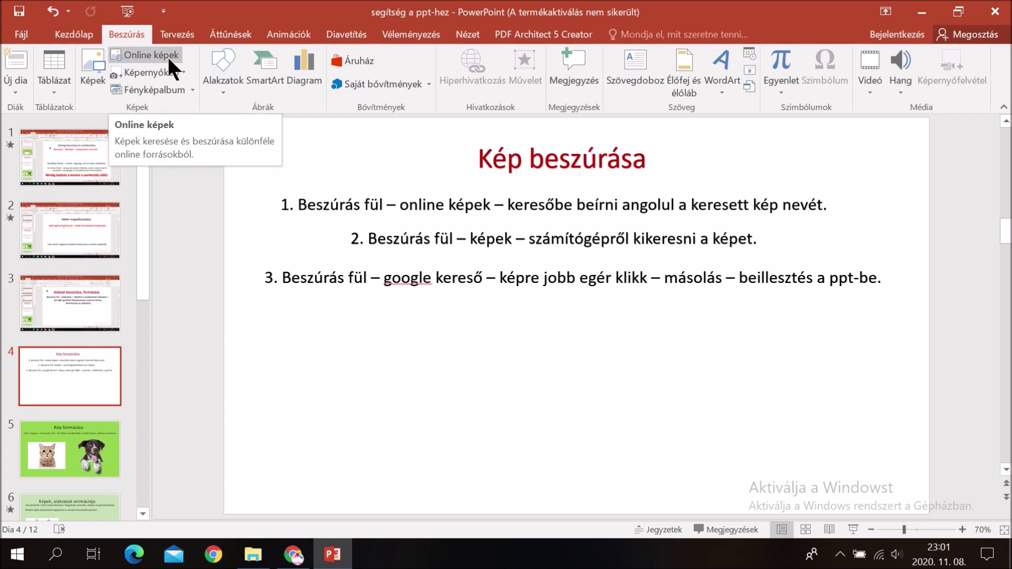
click(137, 51)
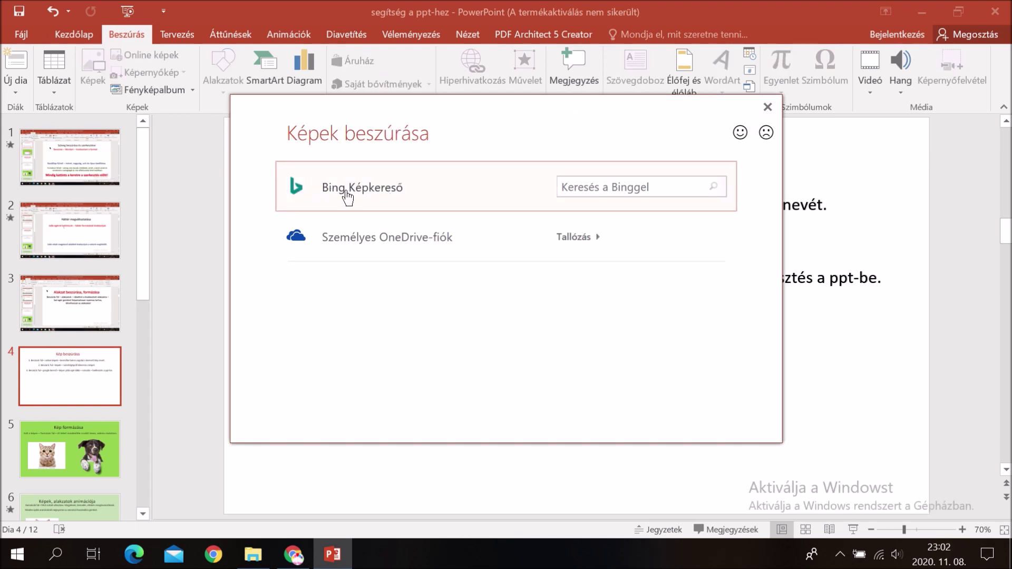
Search Bing for 'frog' and insert the photo of the frog on sand
click(623, 186)
text(frog)
key(Return)
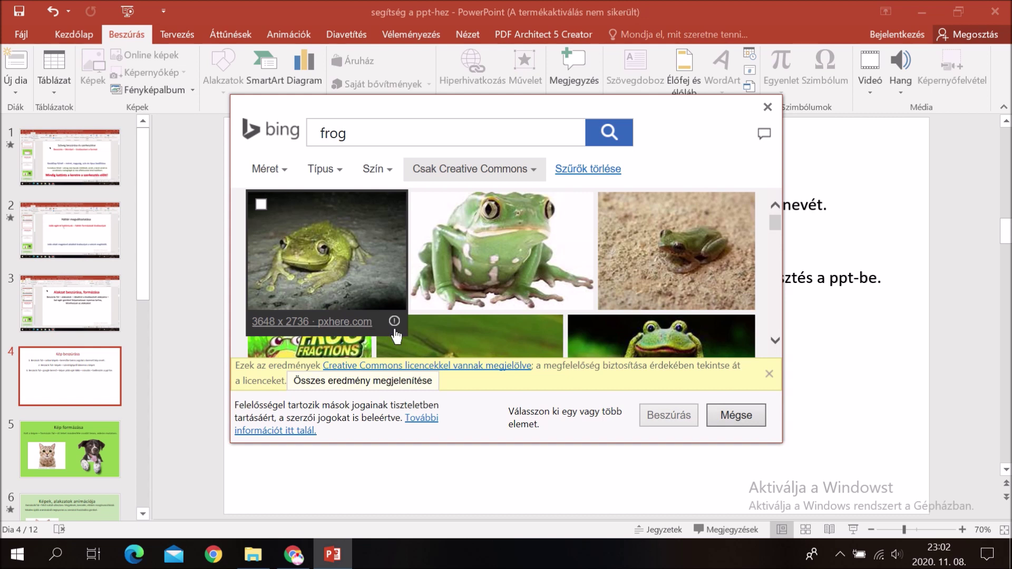
mouse_move(501, 252)
click(652, 254)
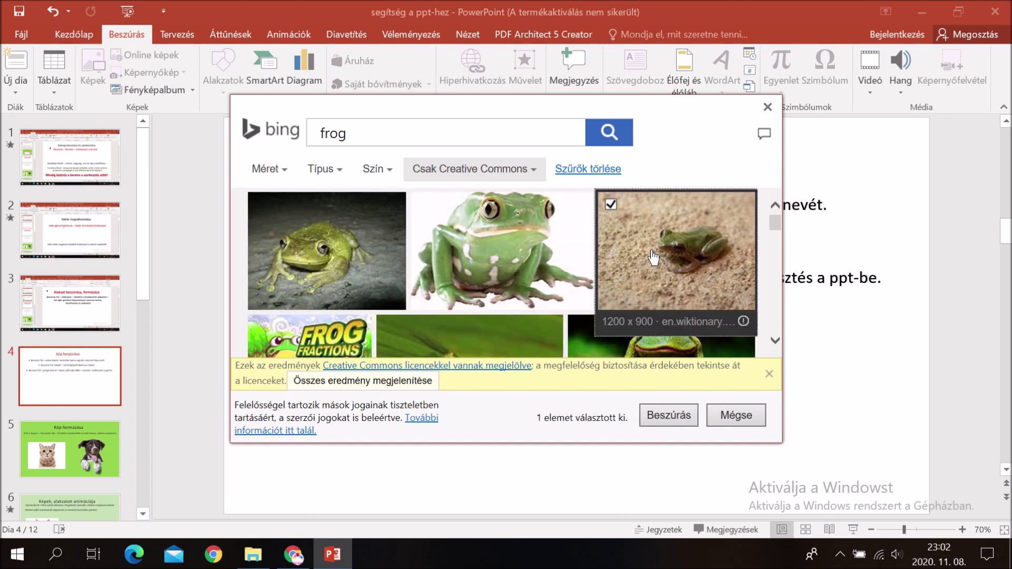
click(667, 412)
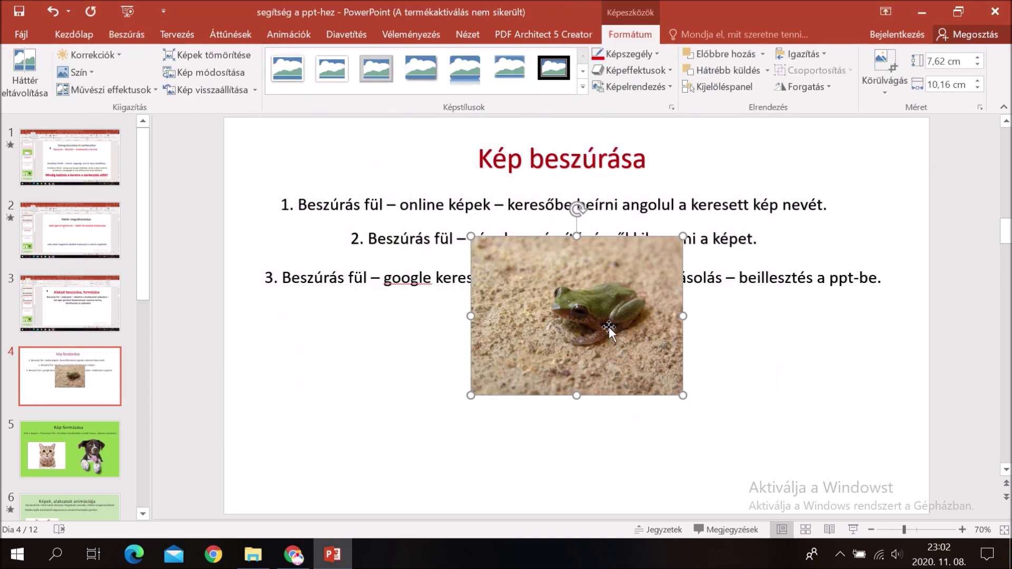
Shrink the frog photo to 6,68 by 8,91 cm and place it at the lower left
drag(608, 327, 395, 415)
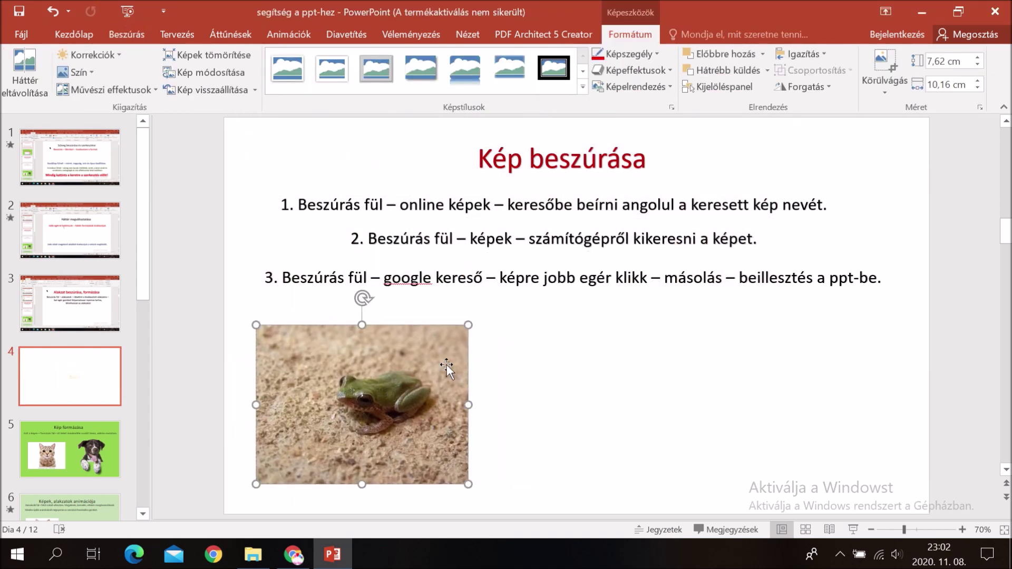
drag(464, 325, 441, 345)
drag(374, 408, 373, 390)
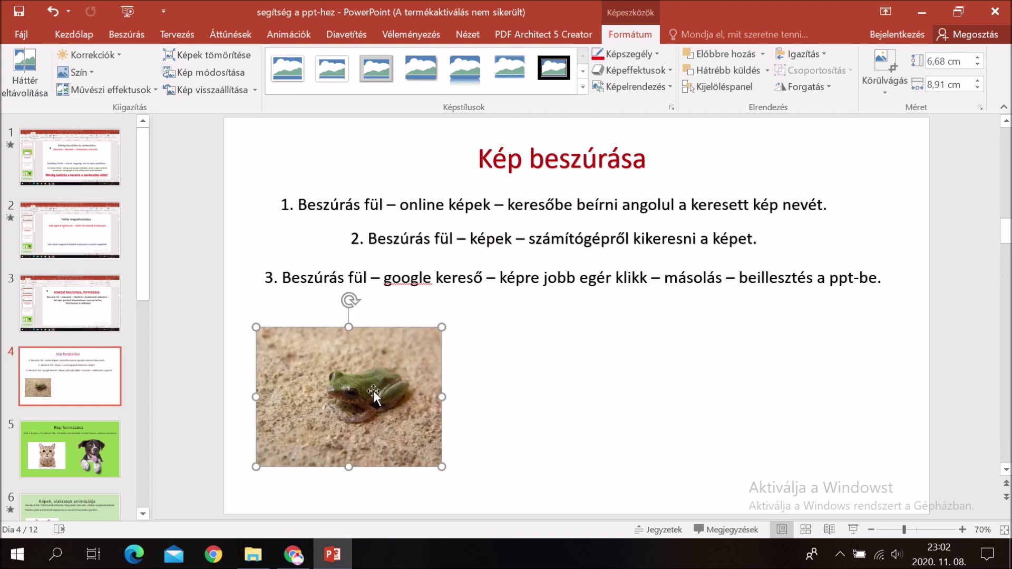
click(472, 428)
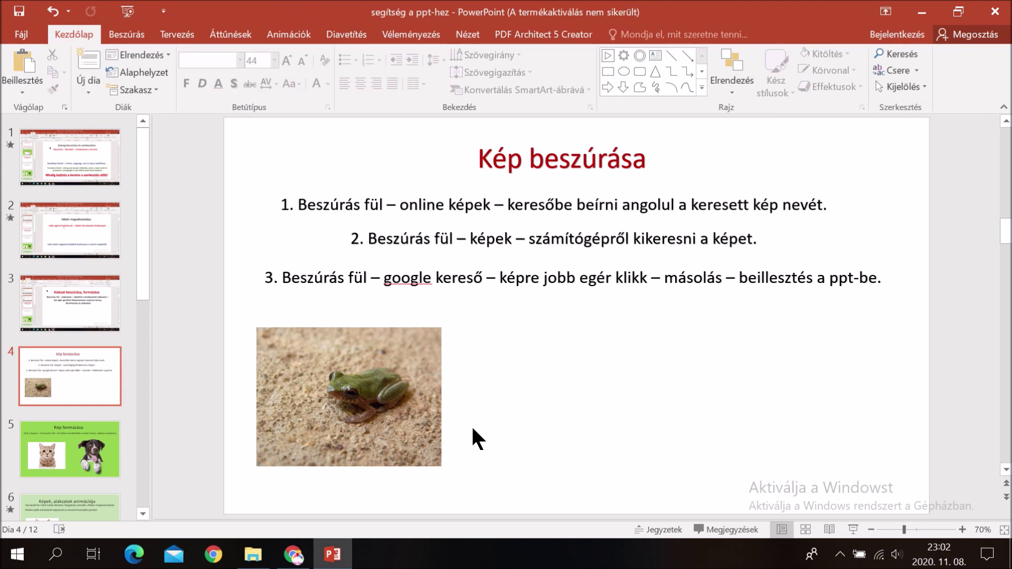
Insert the cartoon bat picture file, shrink it and place it right of the frog
click(128, 33)
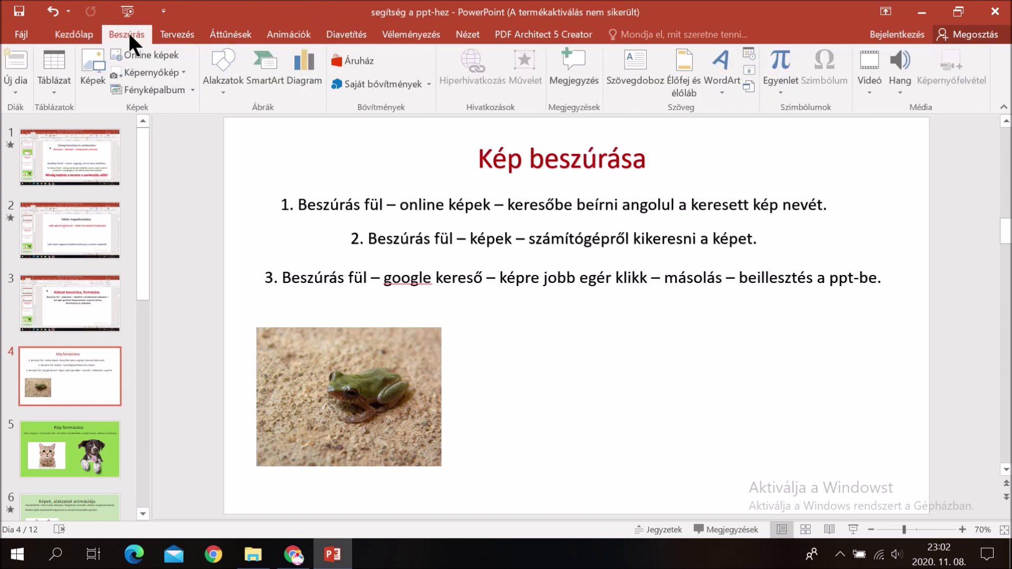
click(91, 66)
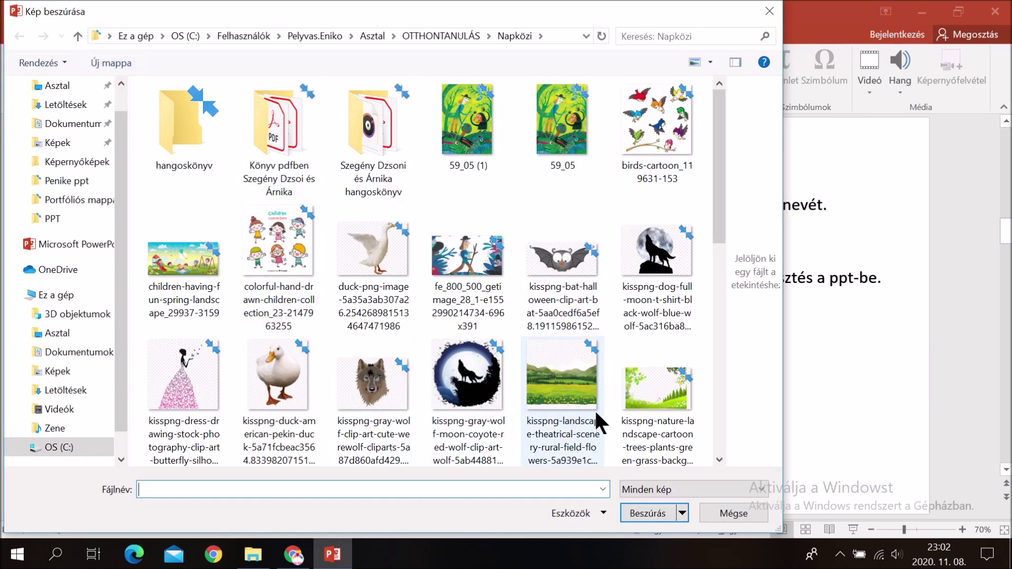
double_click(559, 262)
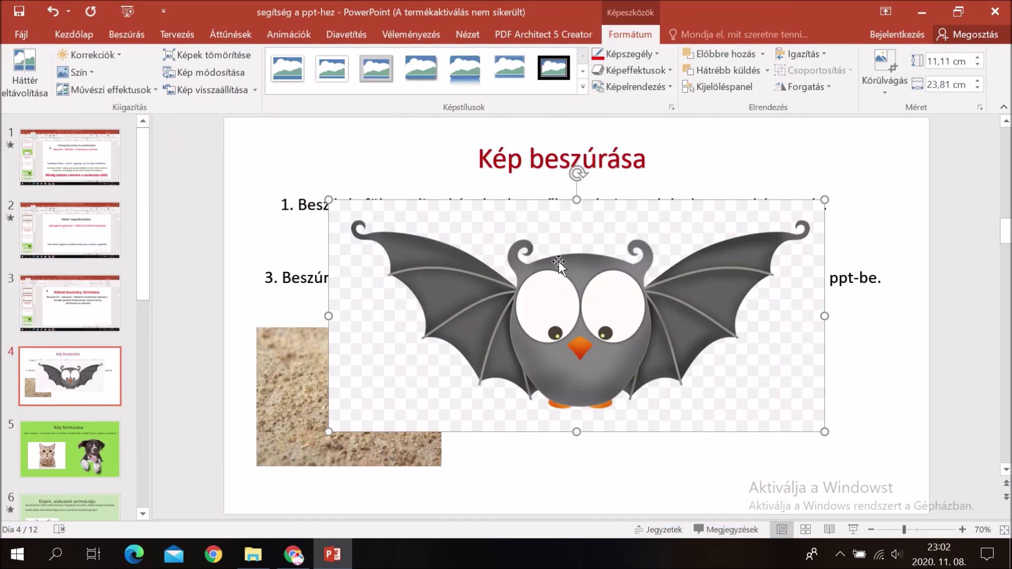
drag(824, 200, 537, 336)
drag(448, 363, 573, 376)
click(732, 398)
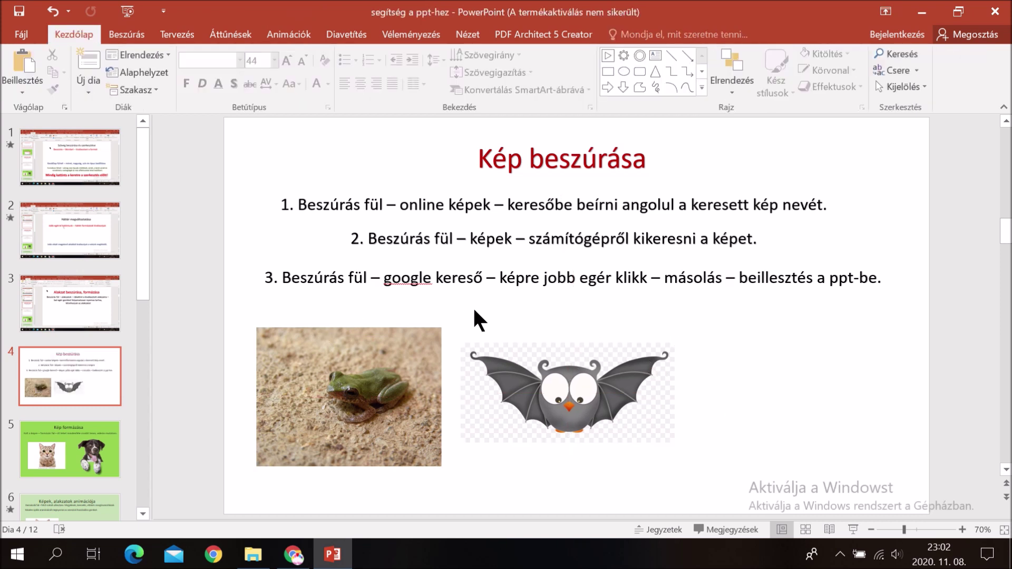
In Chrome, search Google Images for 'tehén'
click(297, 560)
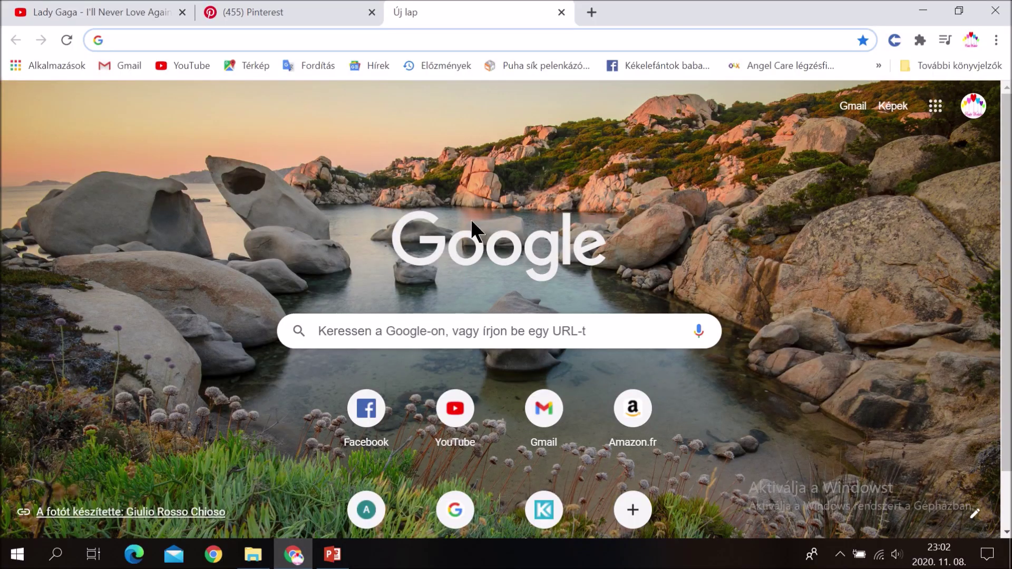
click(450, 338)
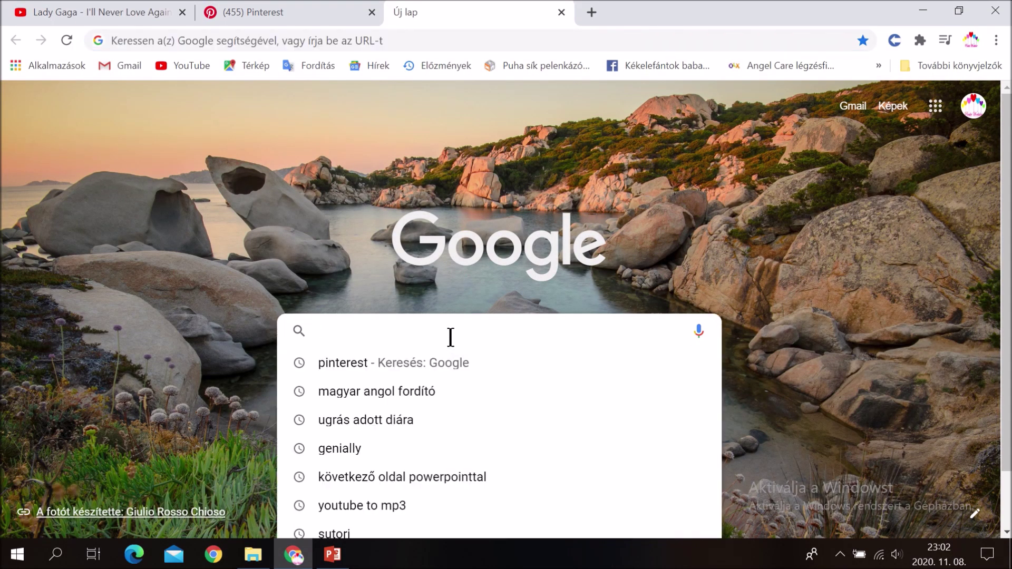
text(tehén)
key(Return)
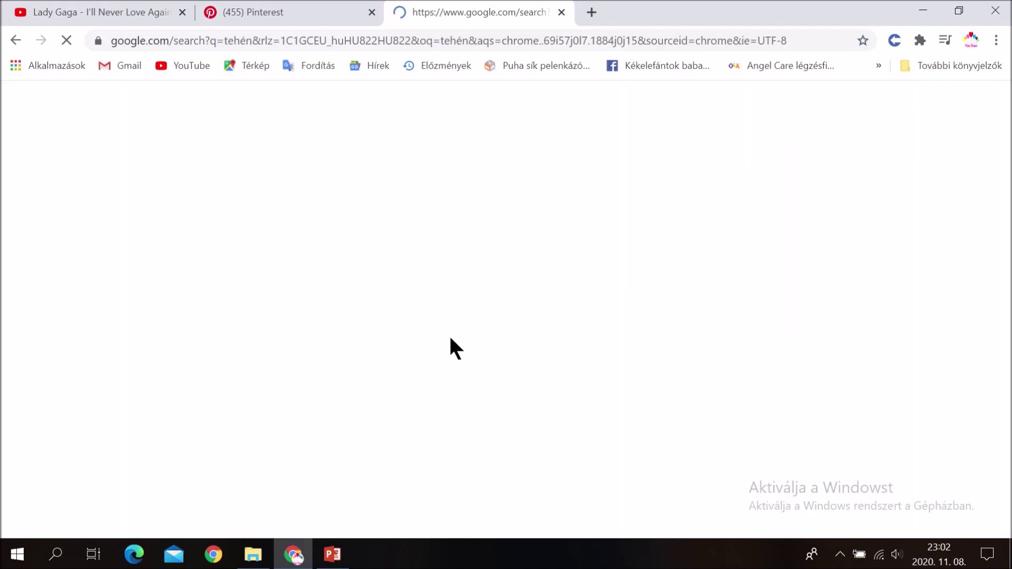
click(238, 174)
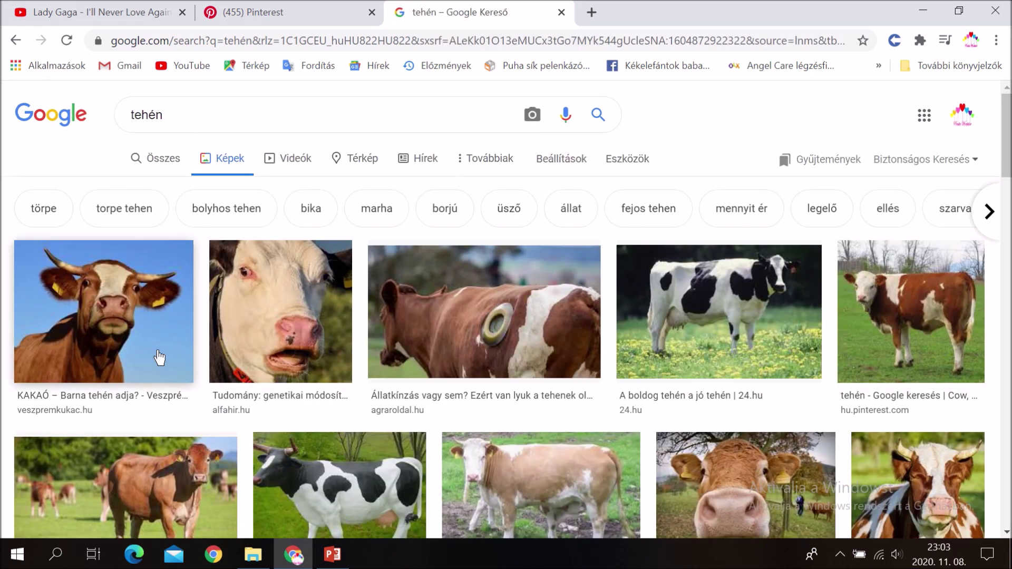
Copy the brown cow photo and switch back to PowerPoint
click(146, 342)
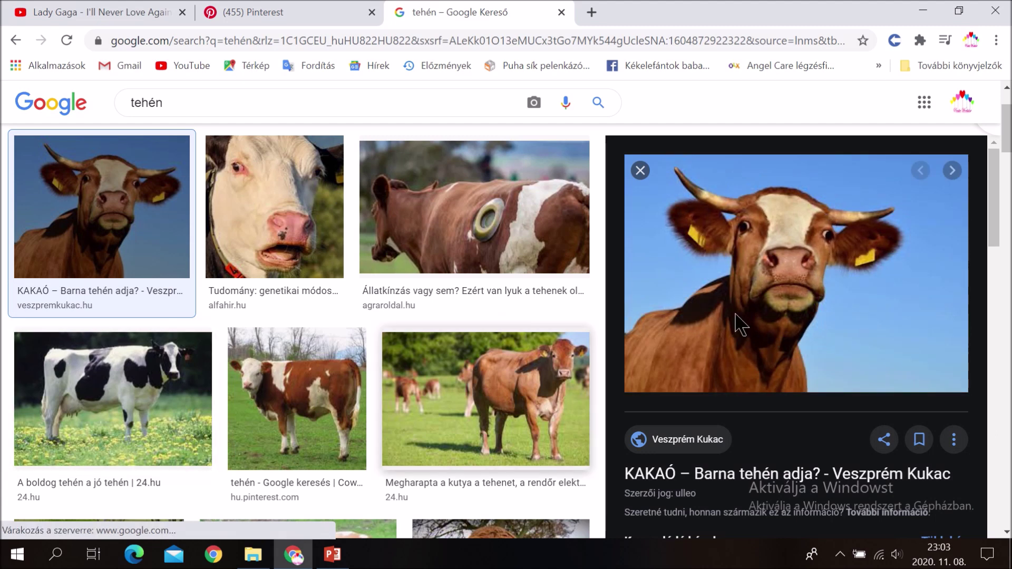
mouse_move(751, 282)
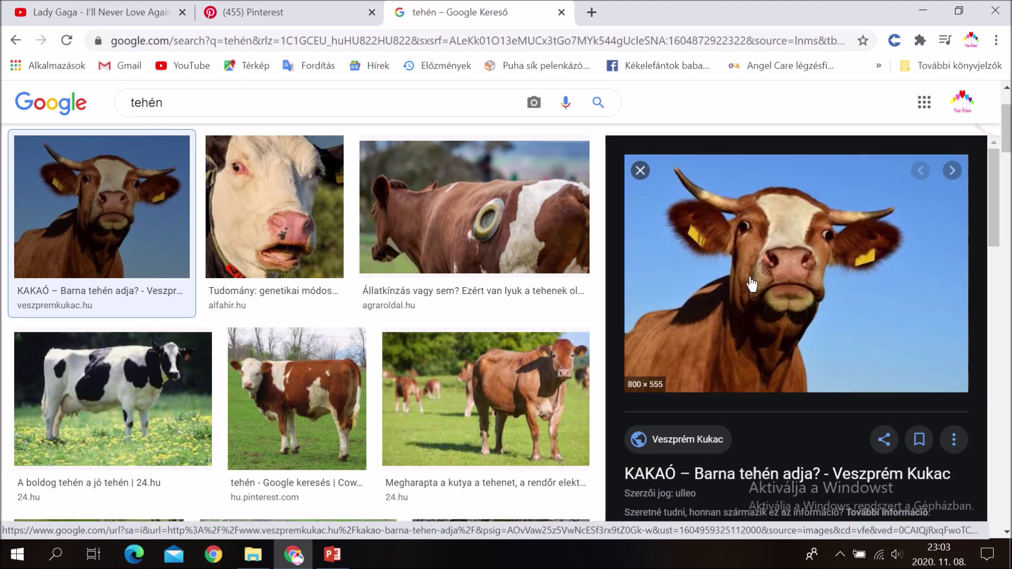
right_click(741, 251)
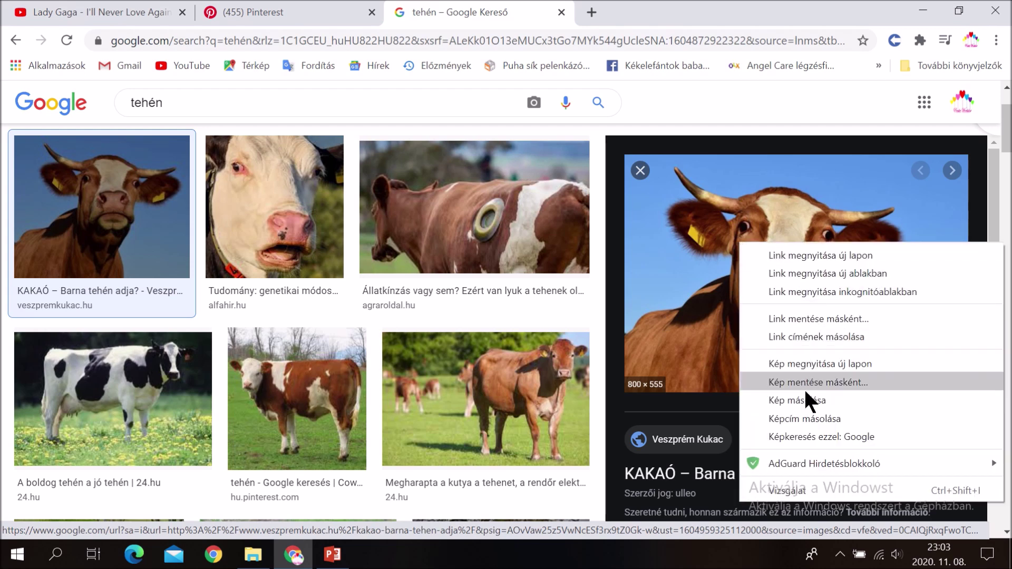
click(858, 400)
click(337, 554)
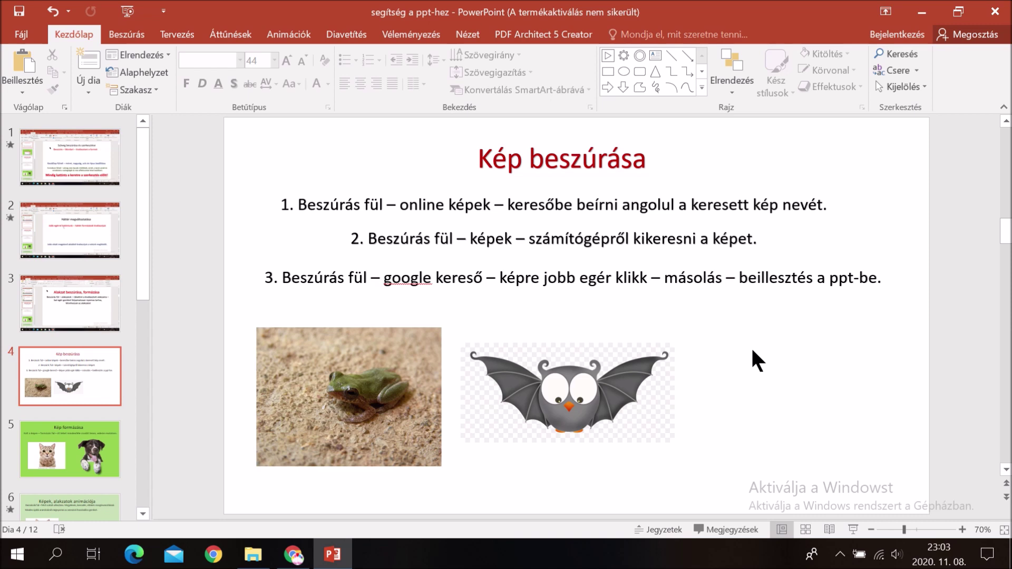
Paste the cow photo, shrink it and place it right of the bat, then paste it again
right_click(753, 351)
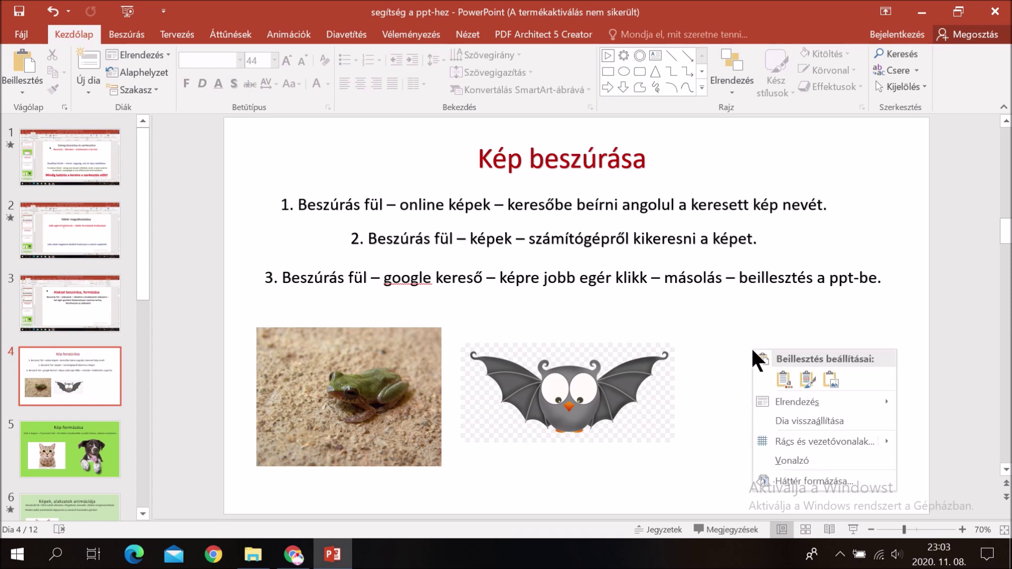
click(784, 379)
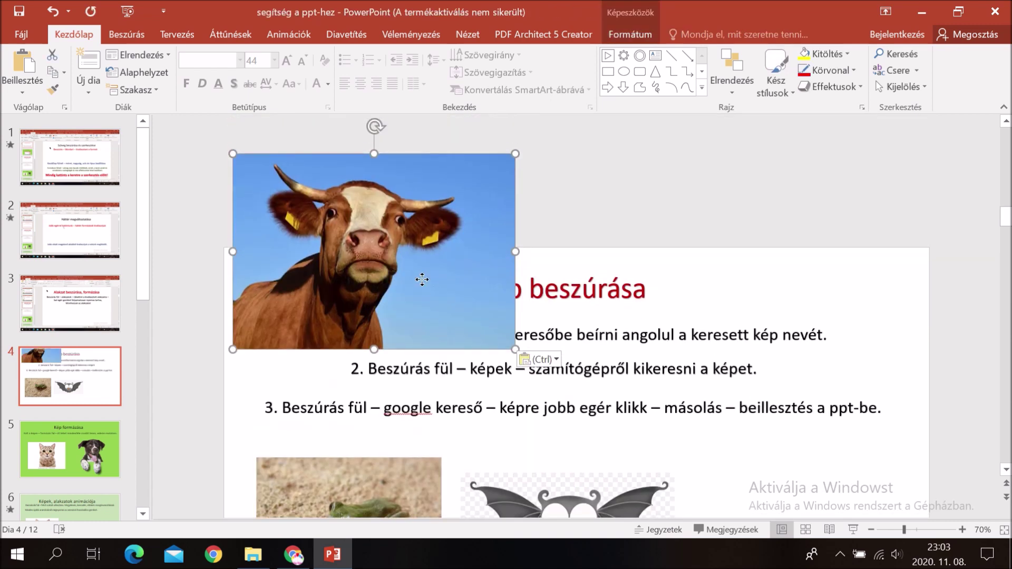
drag(421, 282, 834, 354)
drag(930, 225, 836, 291)
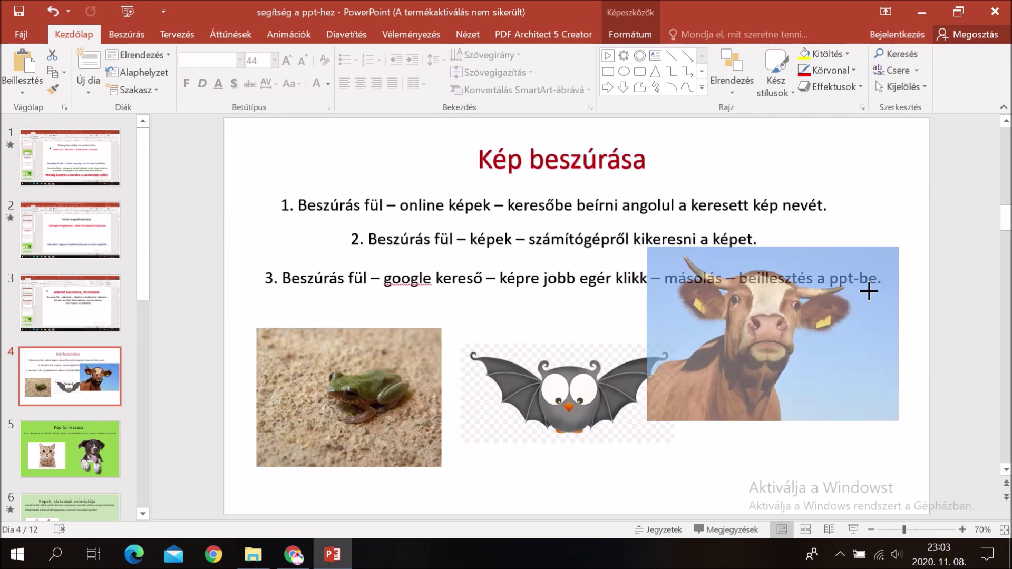
drag(754, 370, 816, 421)
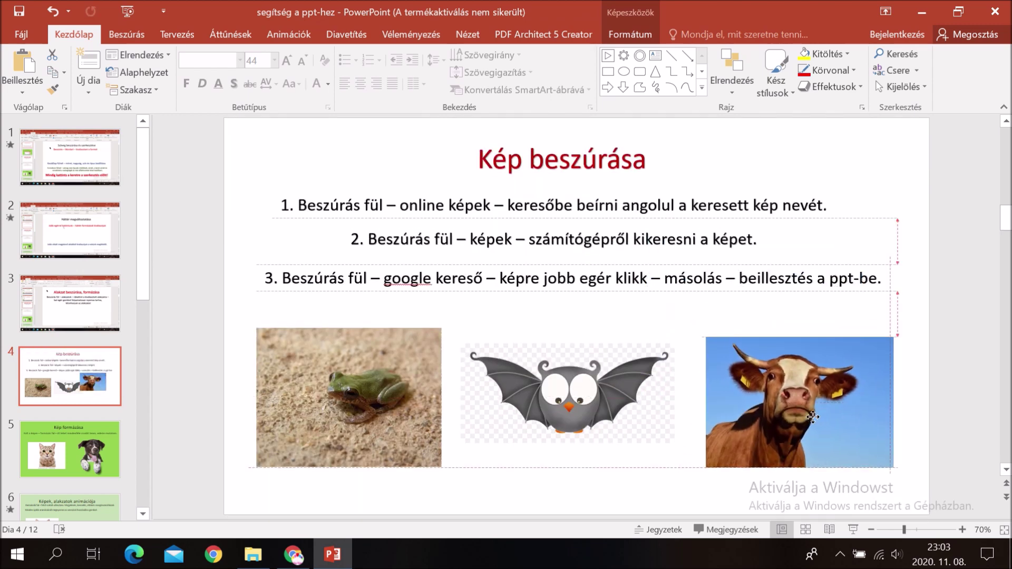
click(884, 319)
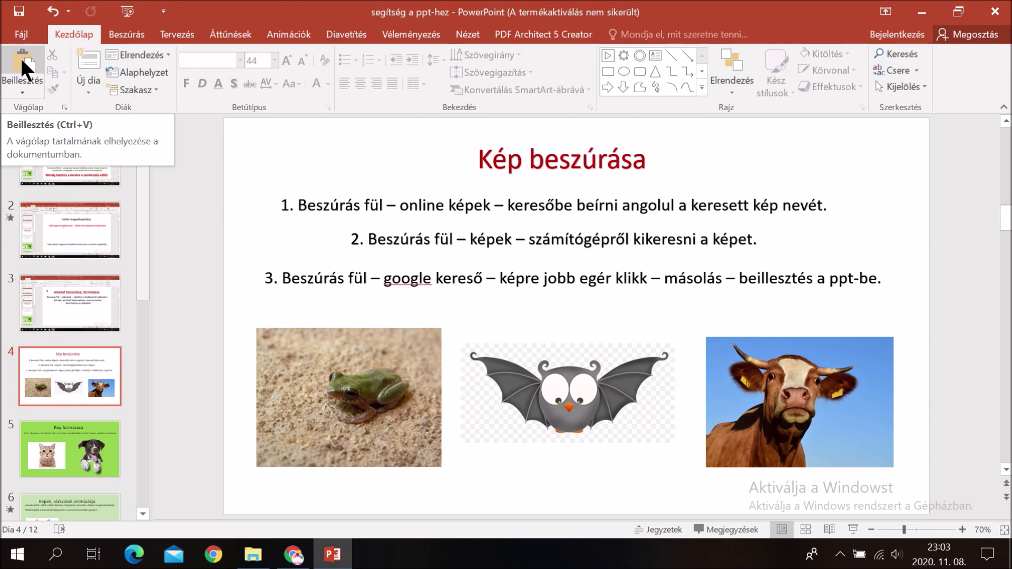
click(22, 66)
Delete the duplicate cow photo and stop the screen recording
mouse_move(407, 259)
mouse_down()
mouse_move(566, 286)
mouse_move(748, 292)
mouse_up()
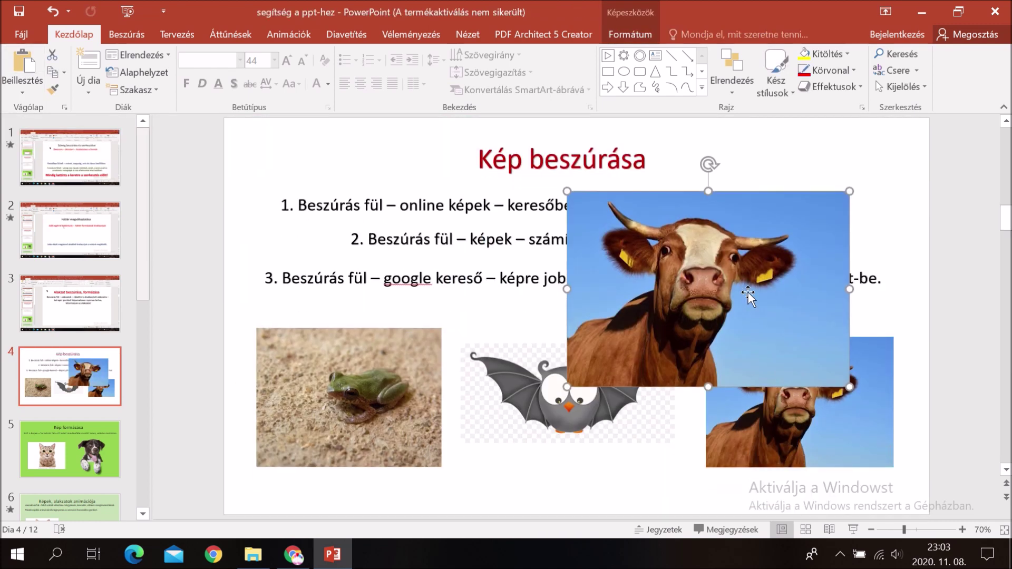
key(Delete)
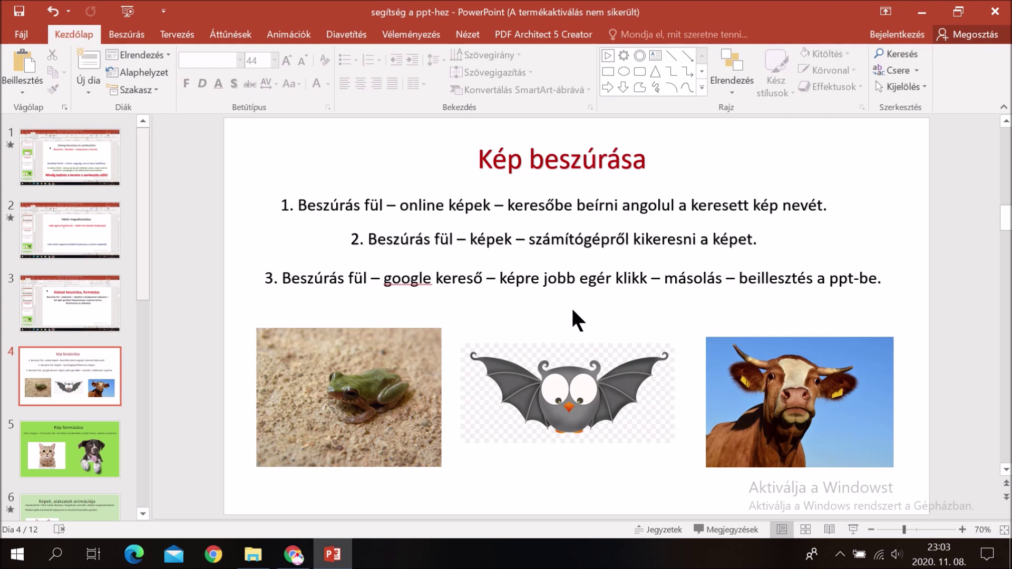
mouse_move(422, 24)
click(423, 25)
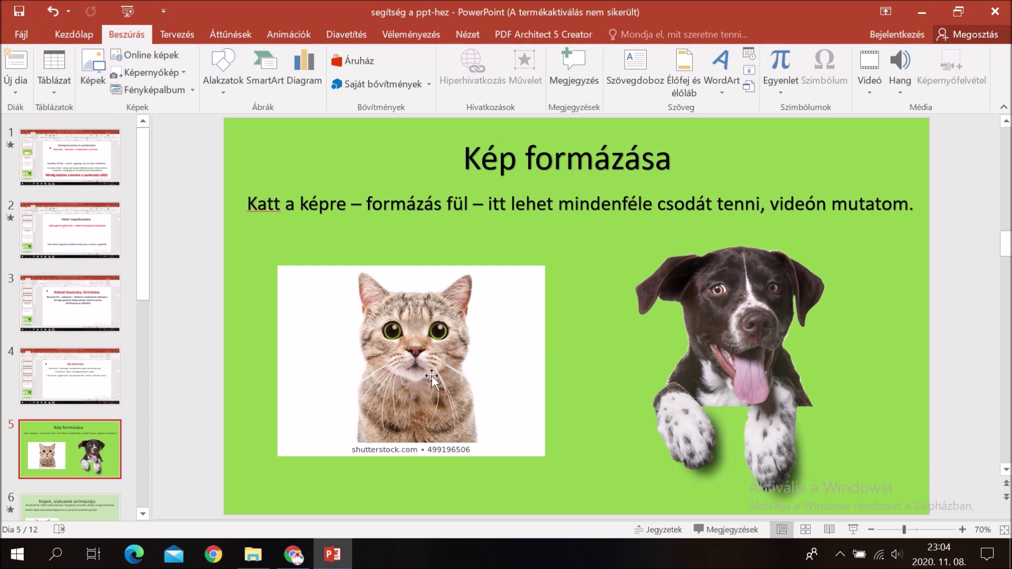
Enlarge the cat picture from its top-right corner and reposition it on the slide's left
mouse_move(436, 361)
mouse_down()
mouse_move(433, 349)
mouse_move(461, 388)
mouse_move(393, 360)
mouse_up()
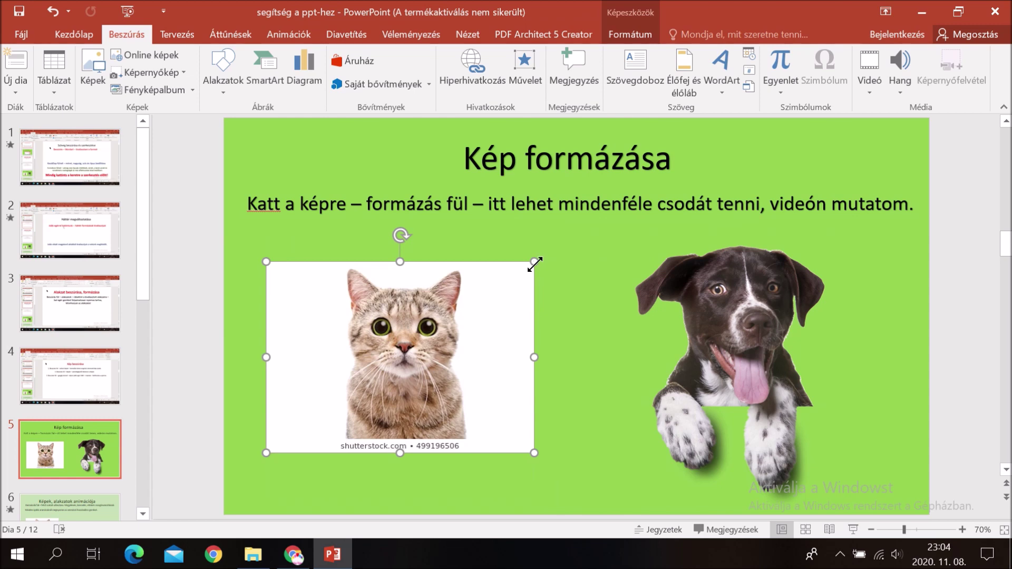
drag(535, 262, 614, 252)
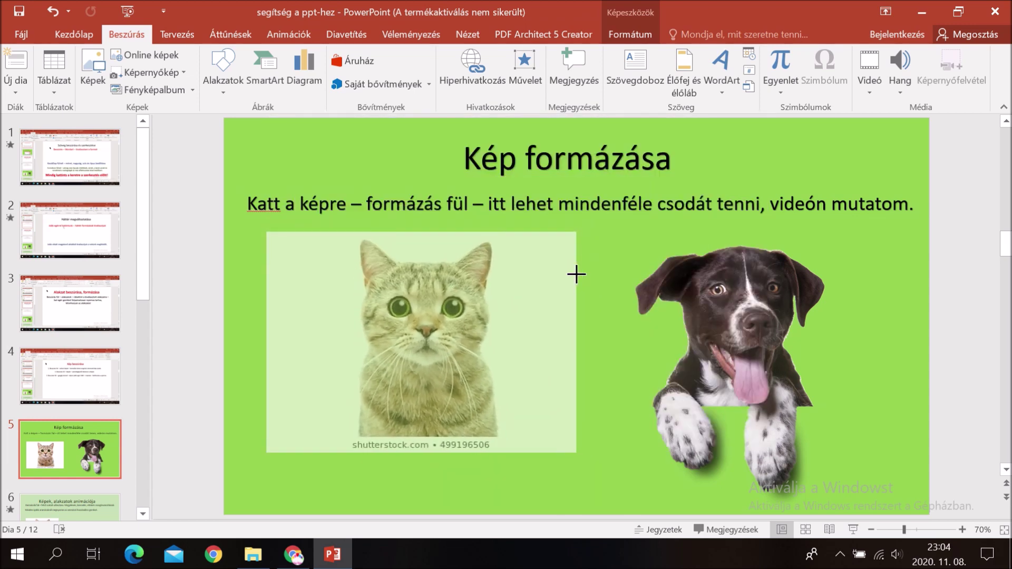
drag(614, 252, 577, 271)
drag(482, 318, 473, 348)
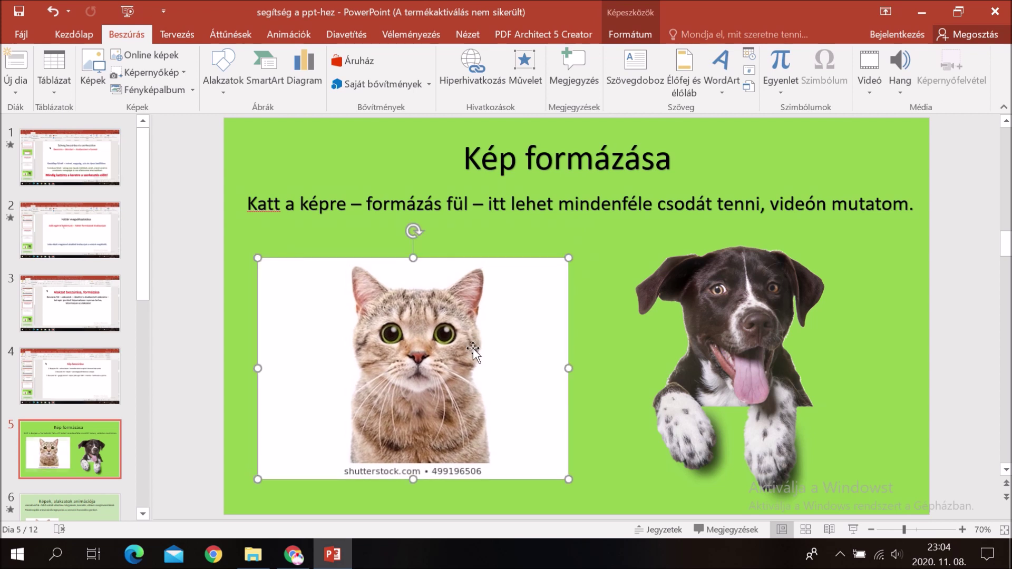
drag(473, 348, 472, 333)
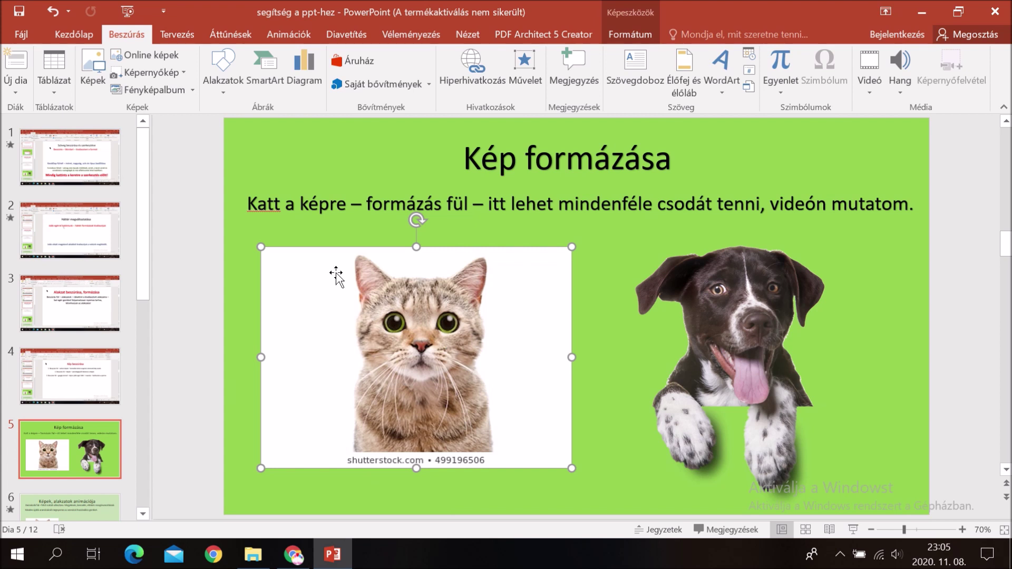
Crop the cat picture's bottom watermark strip and both sides, to roughly 9,76 by 7,75 cm
click(628, 36)
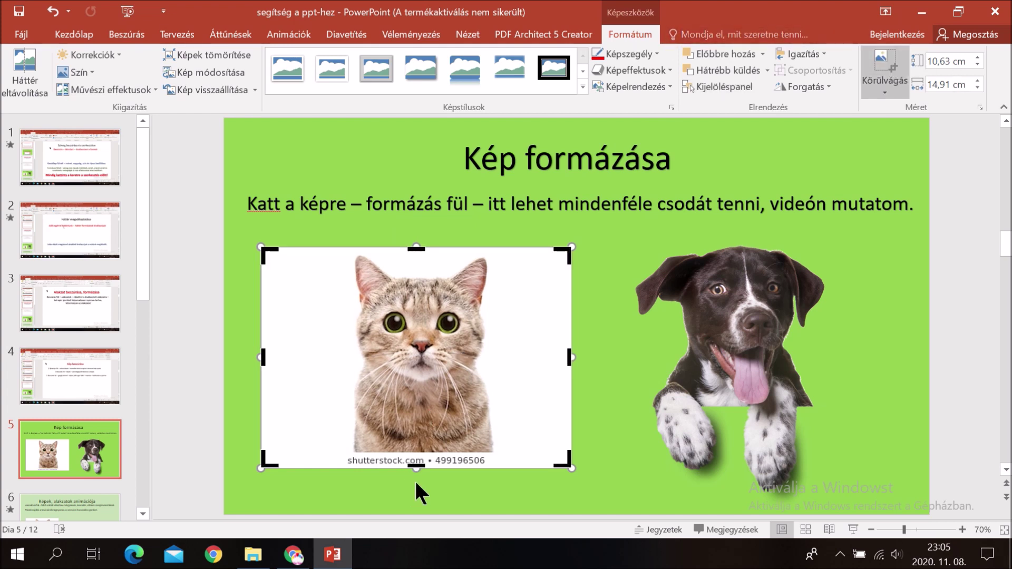
drag(421, 467, 416, 448)
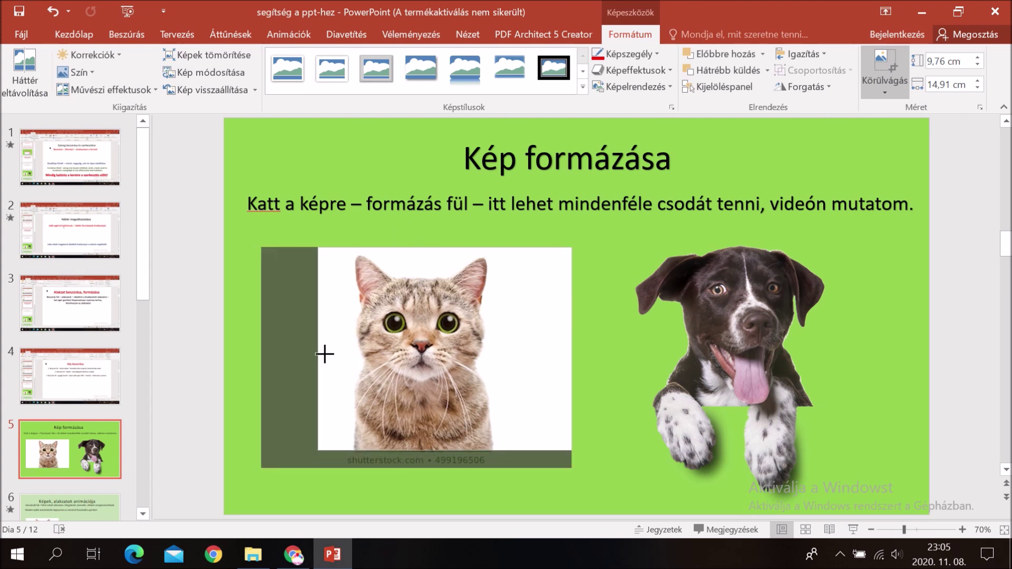
drag(261, 351, 337, 350)
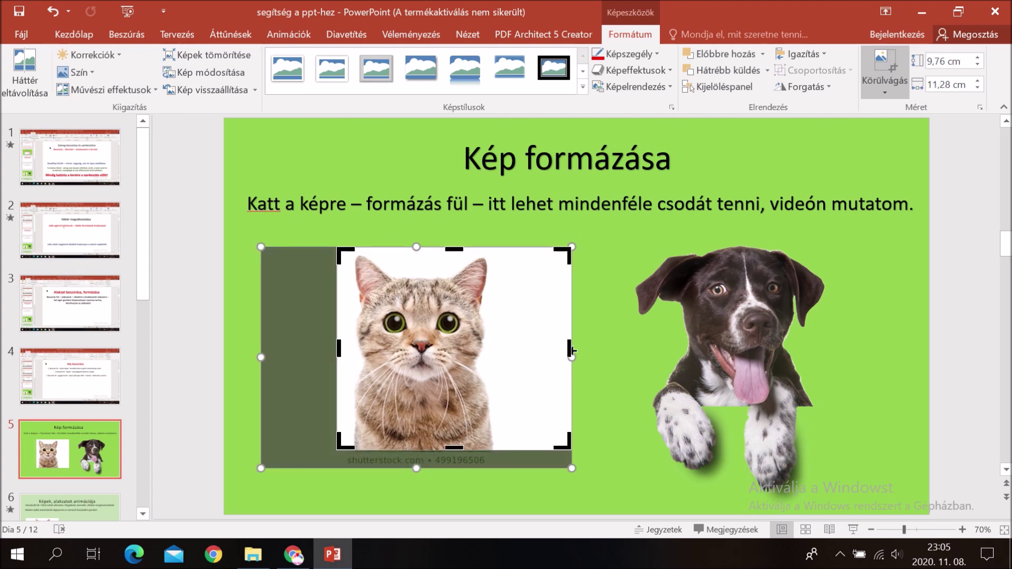
drag(570, 348, 503, 346)
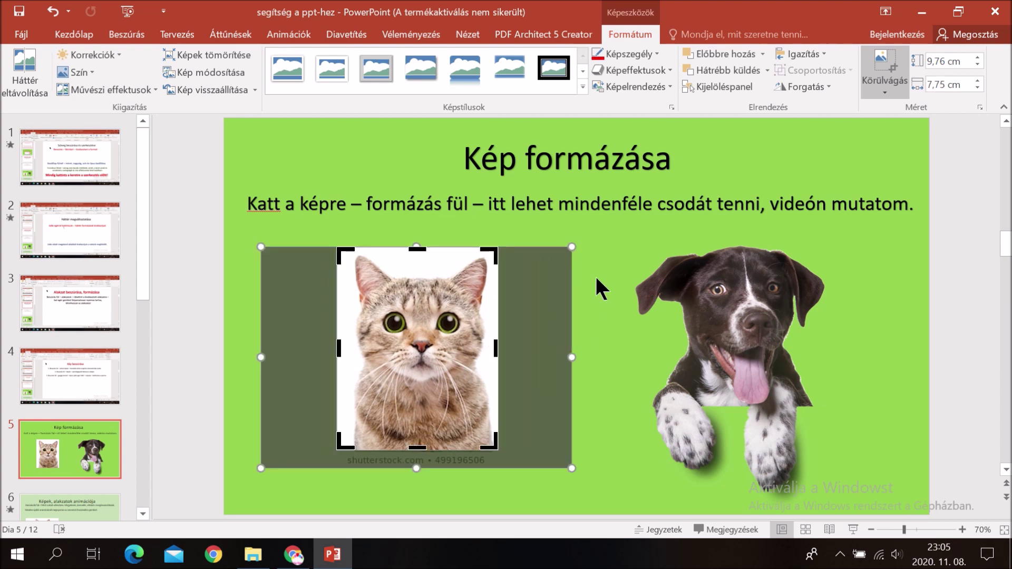
click(601, 246)
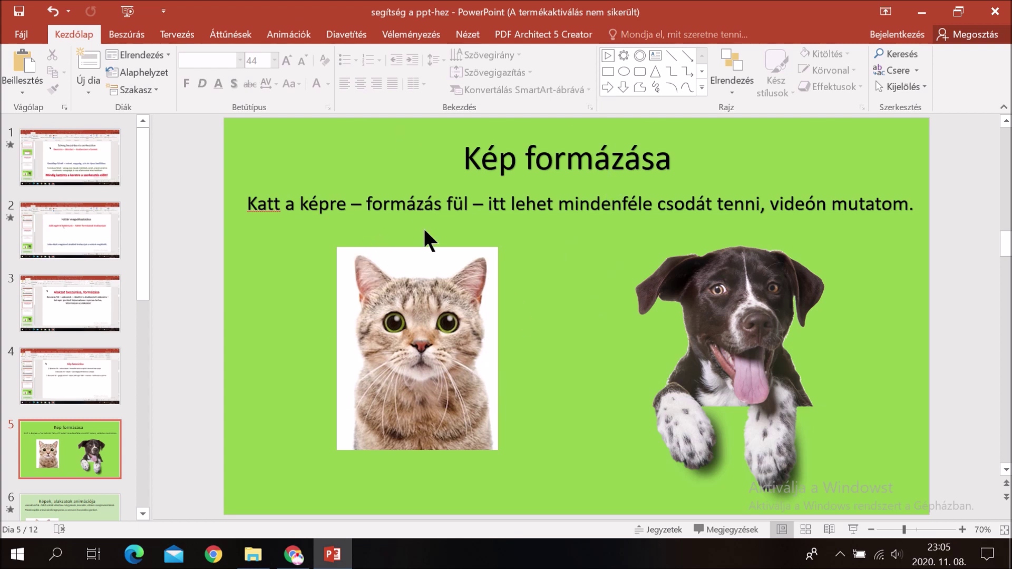
click(427, 297)
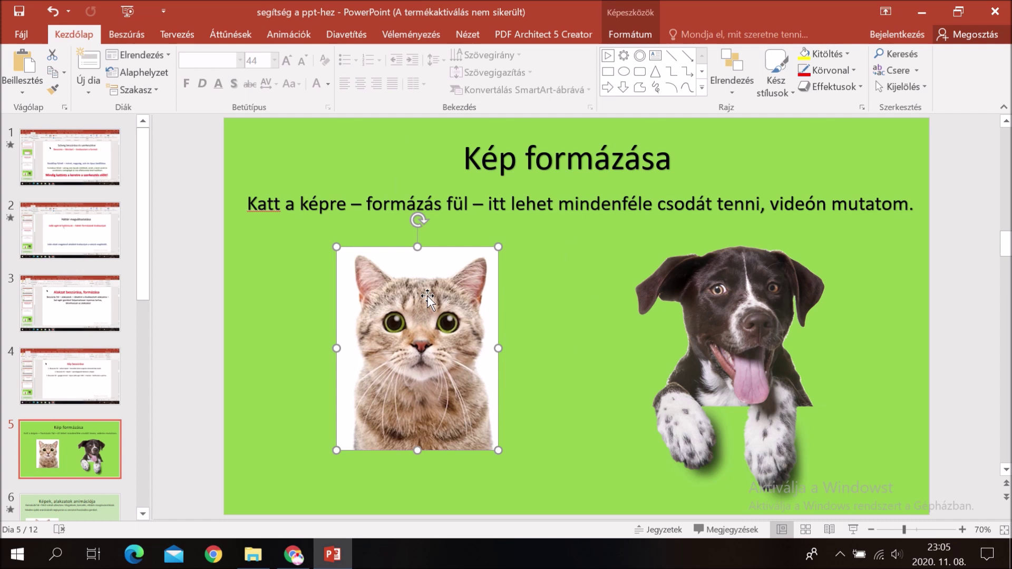
Make the cat picture's white background transparent with Set Transparent Color
click(631, 35)
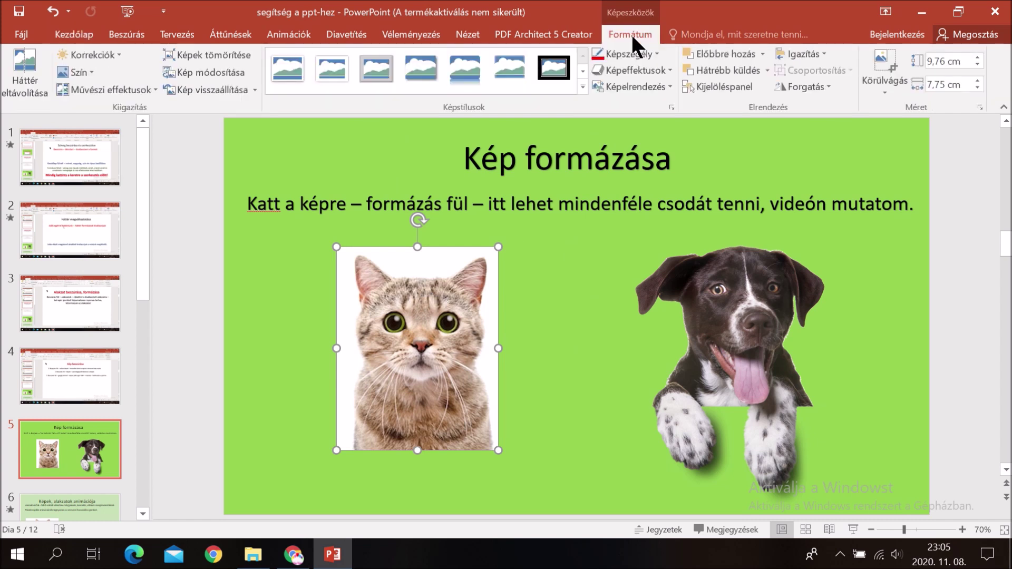
click(92, 73)
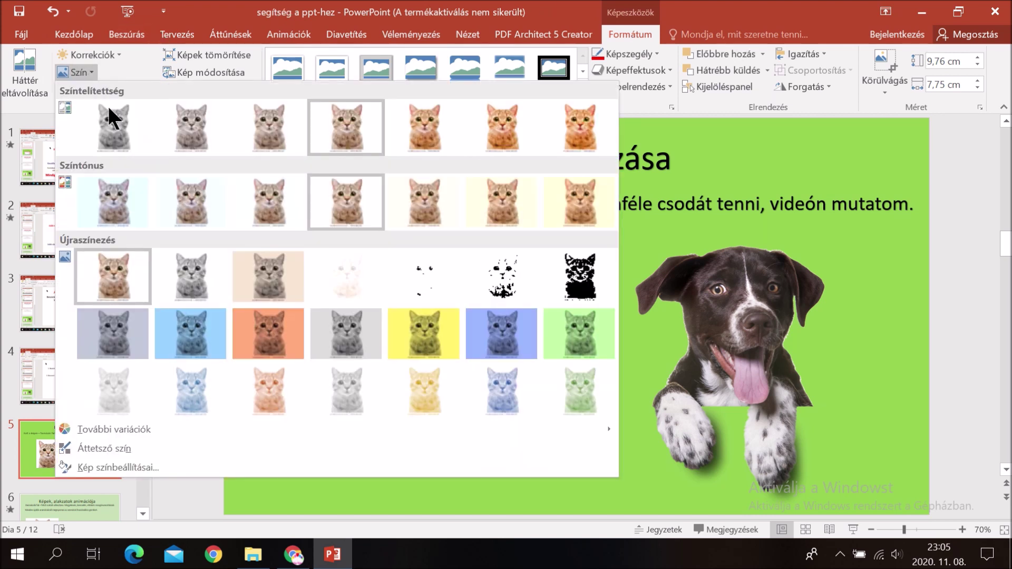
click(99, 449)
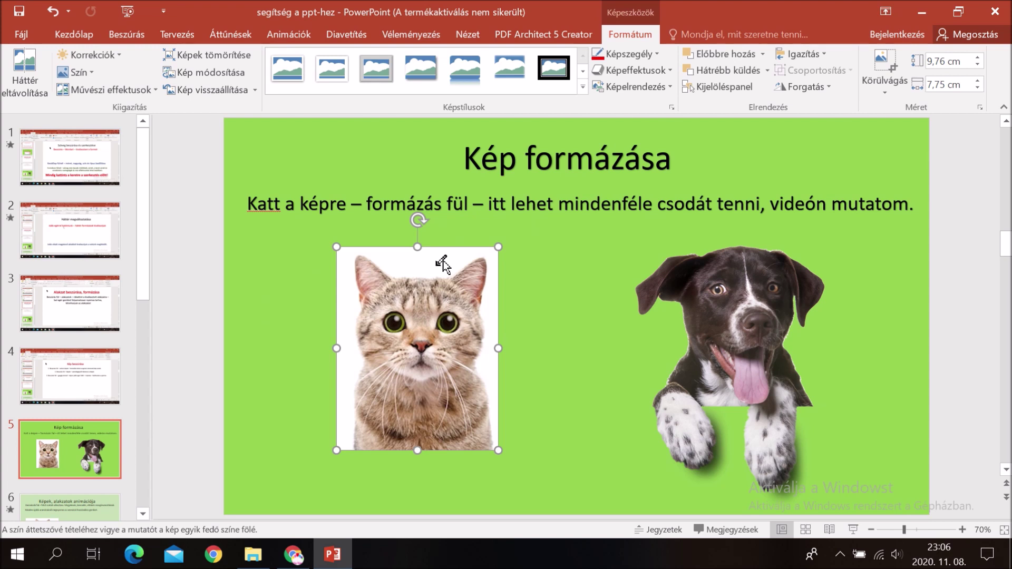
click(437, 264)
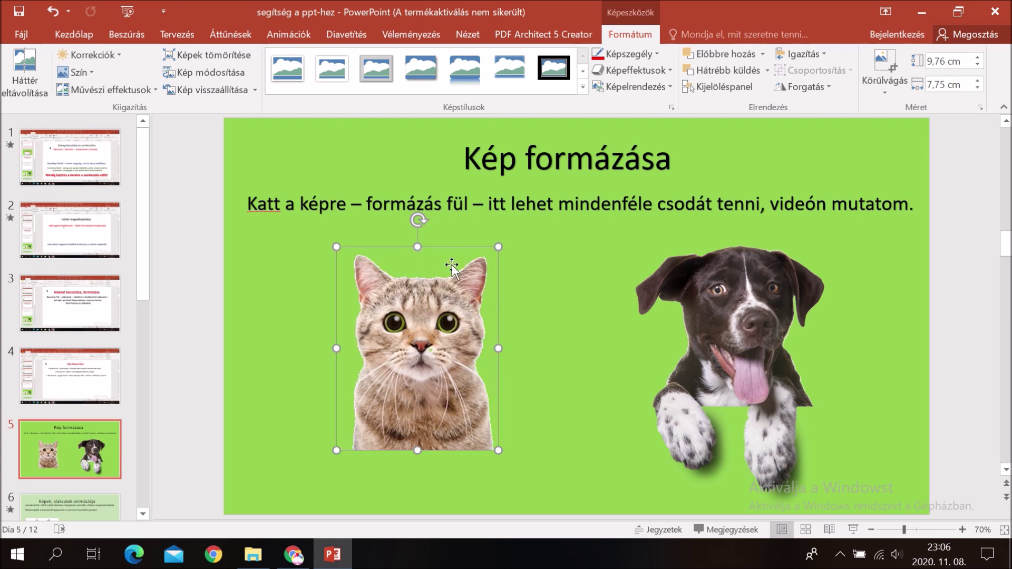
Shift the cat picture slightly left beside the dog
click(517, 269)
mouse_move(445, 310)
mouse_down()
mouse_move(458, 297)
mouse_move(528, 282)
mouse_move(400, 300)
mouse_move(423, 310)
mouse_up()
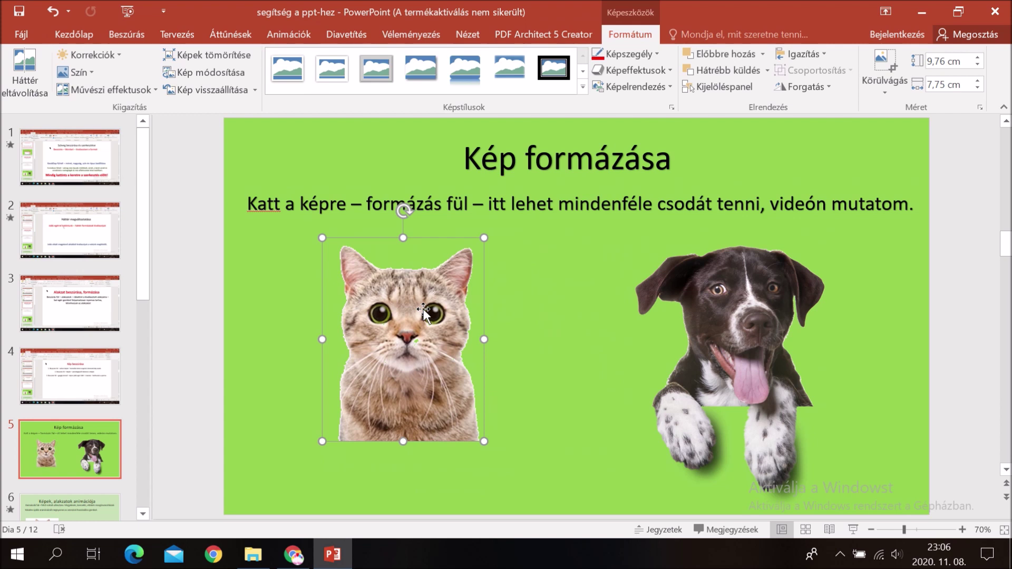
drag(423, 310, 409, 317)
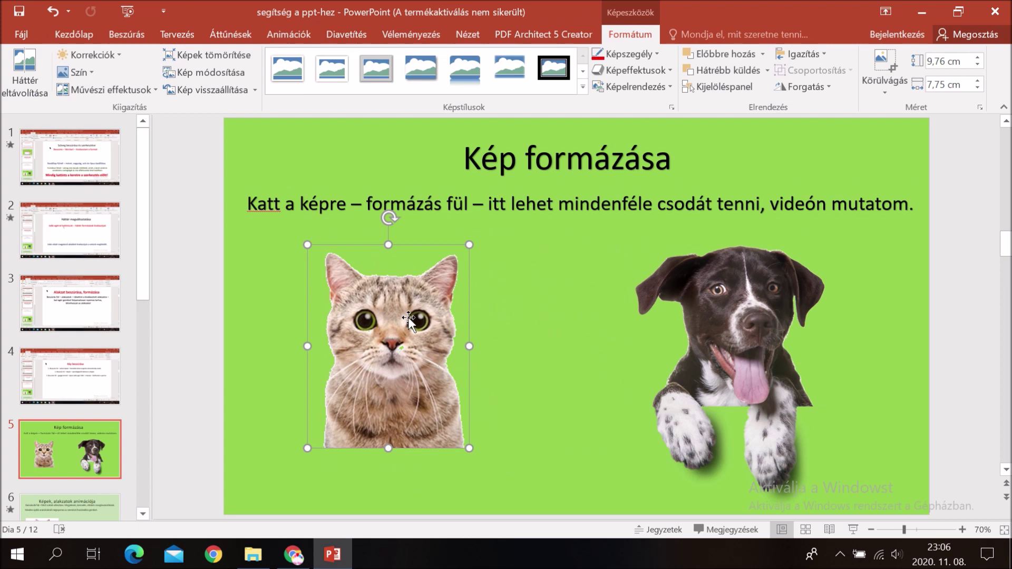
click(114, 55)
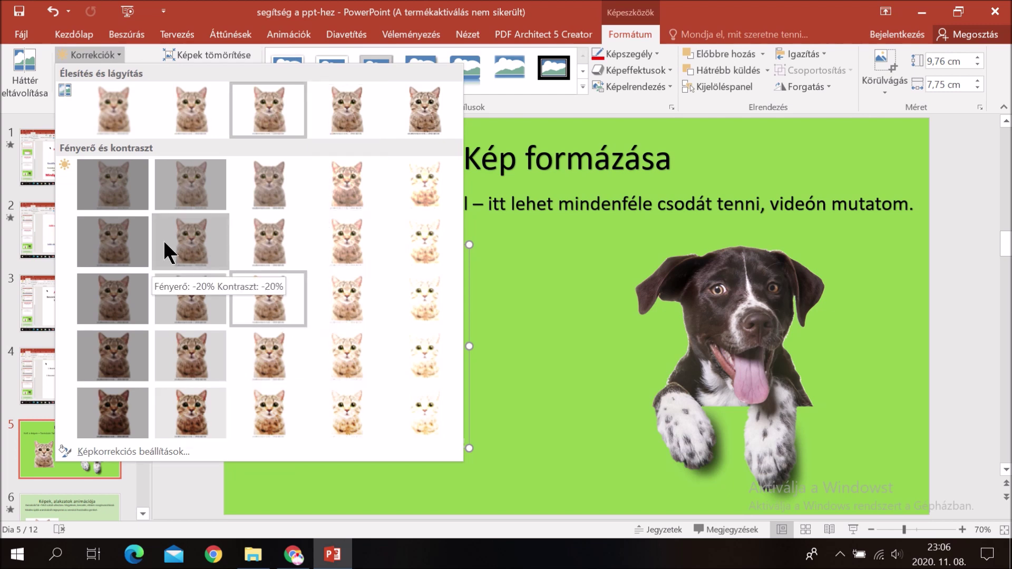
click(541, 280)
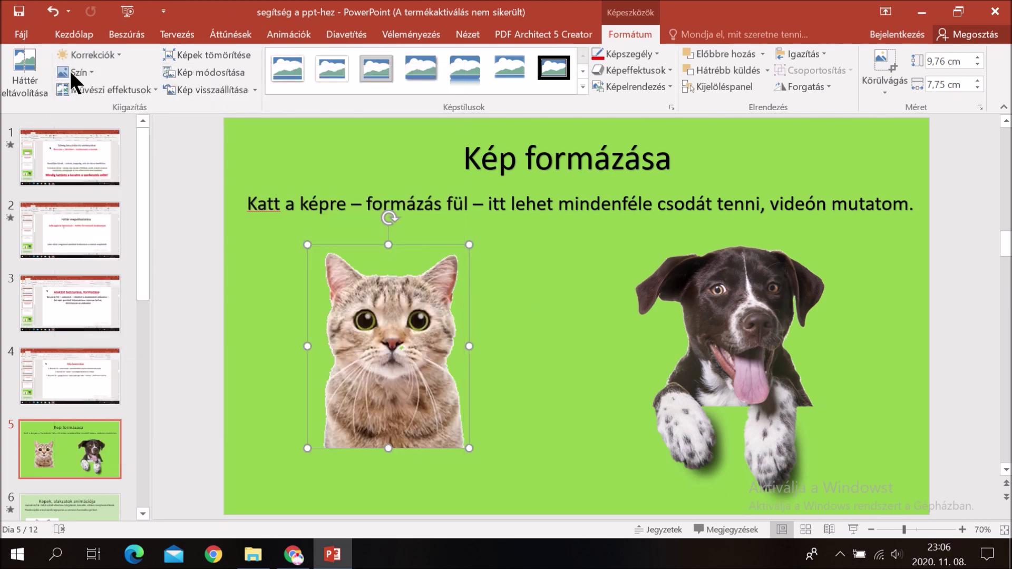
click(84, 72)
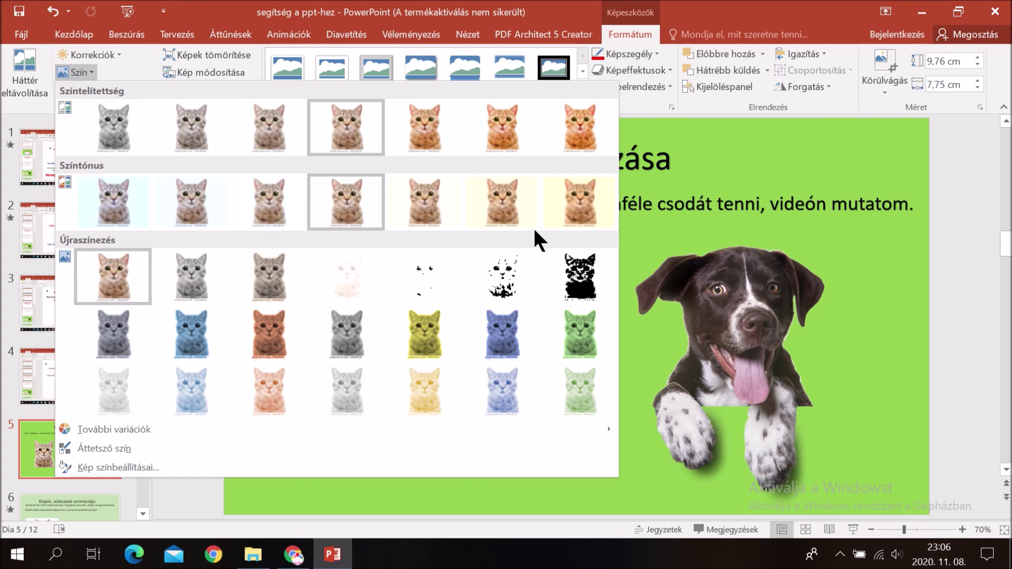
click(583, 138)
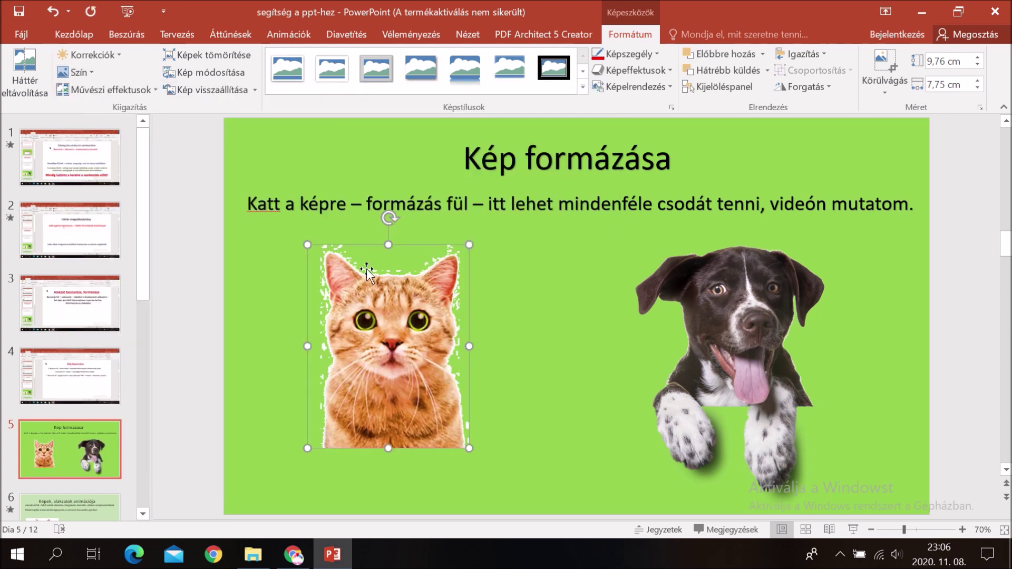
click(51, 20)
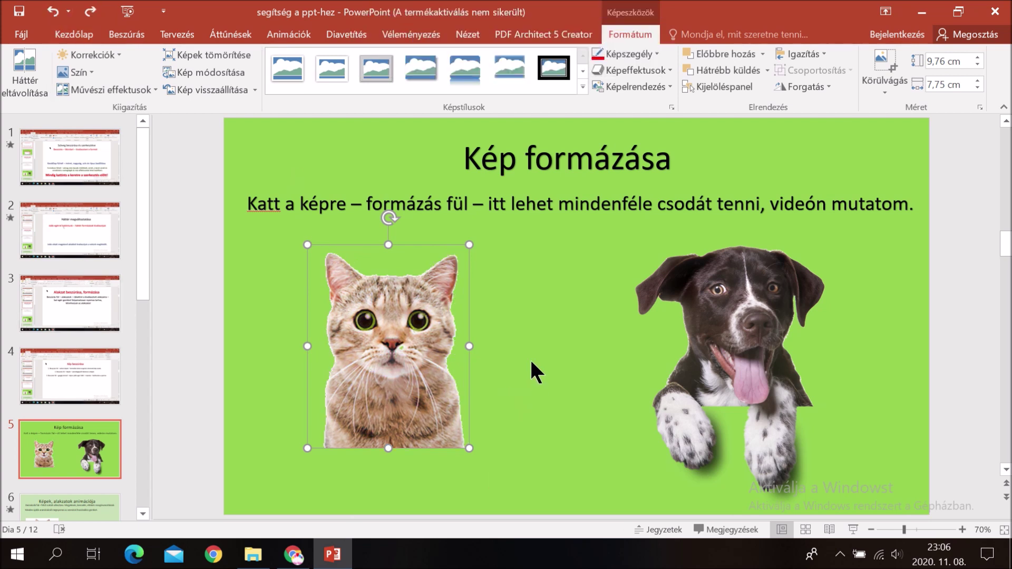
click(141, 88)
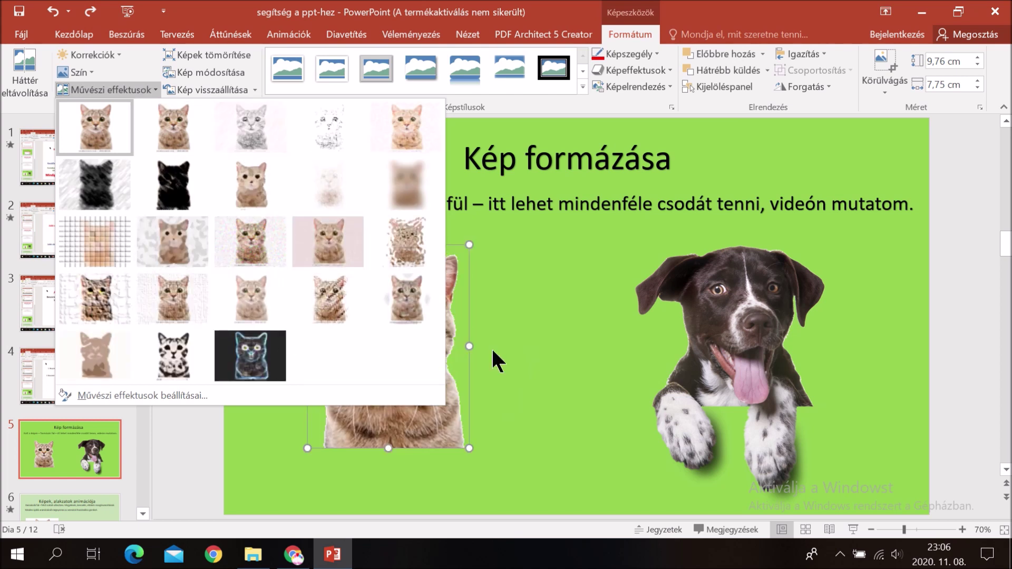
click(525, 317)
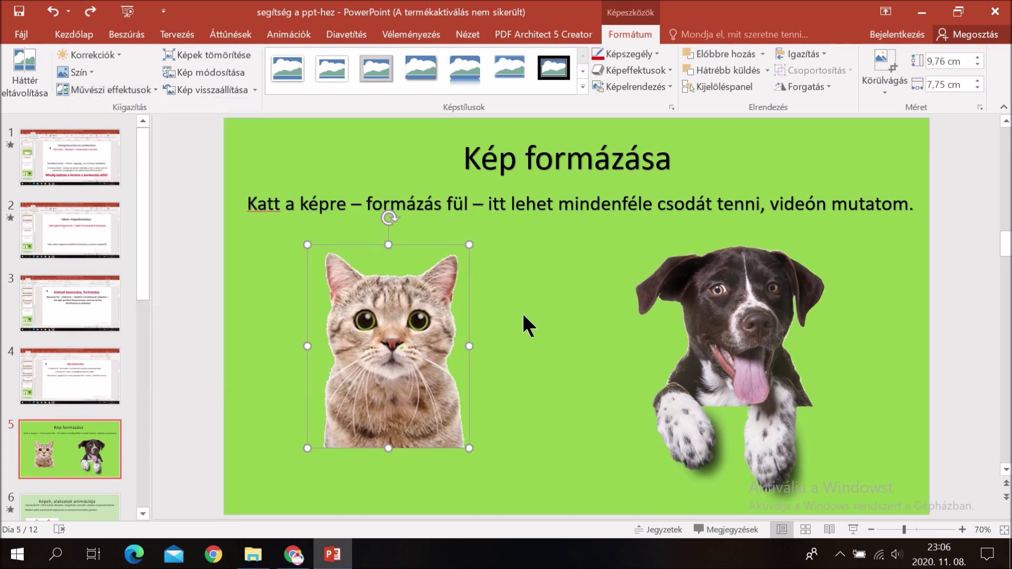
Preview a series of picture styles on the cat, from bevelled and soft-edge to a thick black frame
click(289, 62)
click(332, 63)
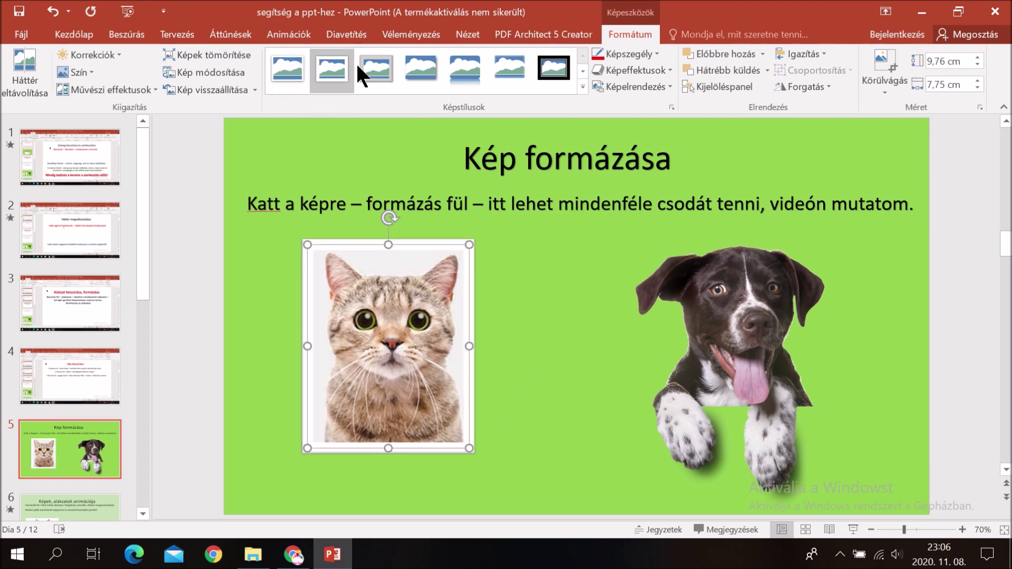
click(370, 68)
click(425, 71)
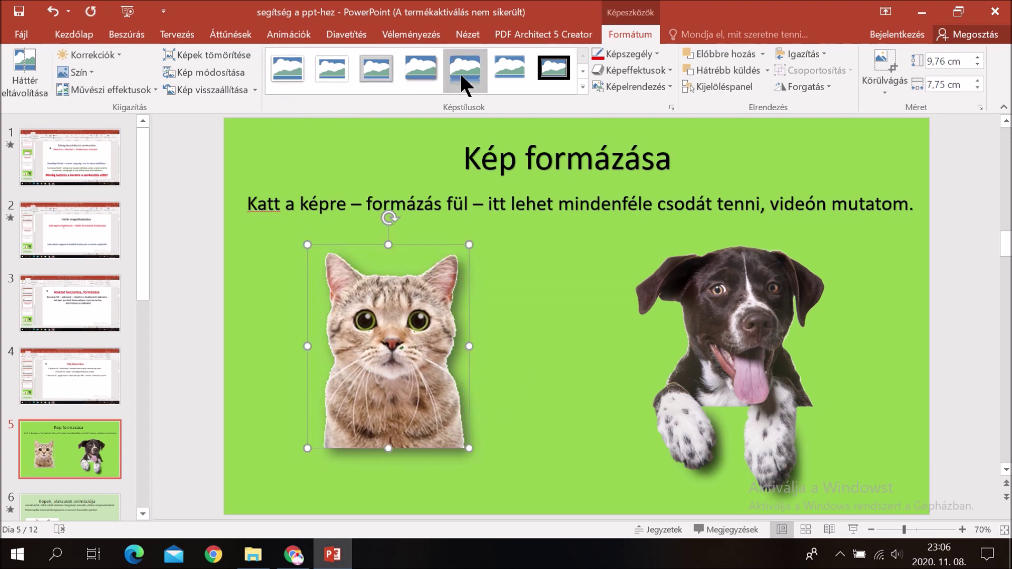
click(462, 74)
click(510, 70)
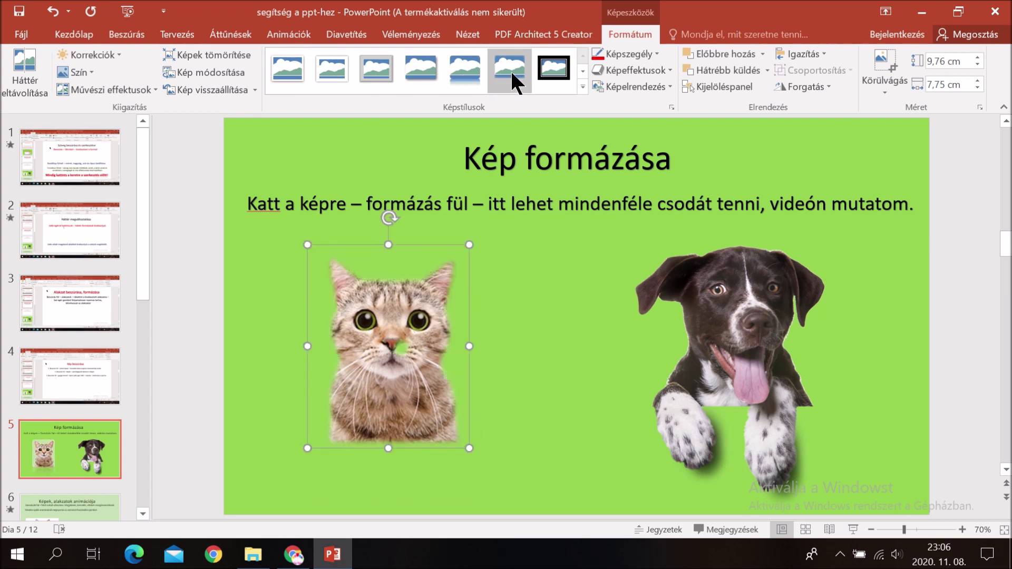
click(571, 74)
Browse the full style gallery, apply the simple white frame, then reset the cat to a plain picture
click(577, 79)
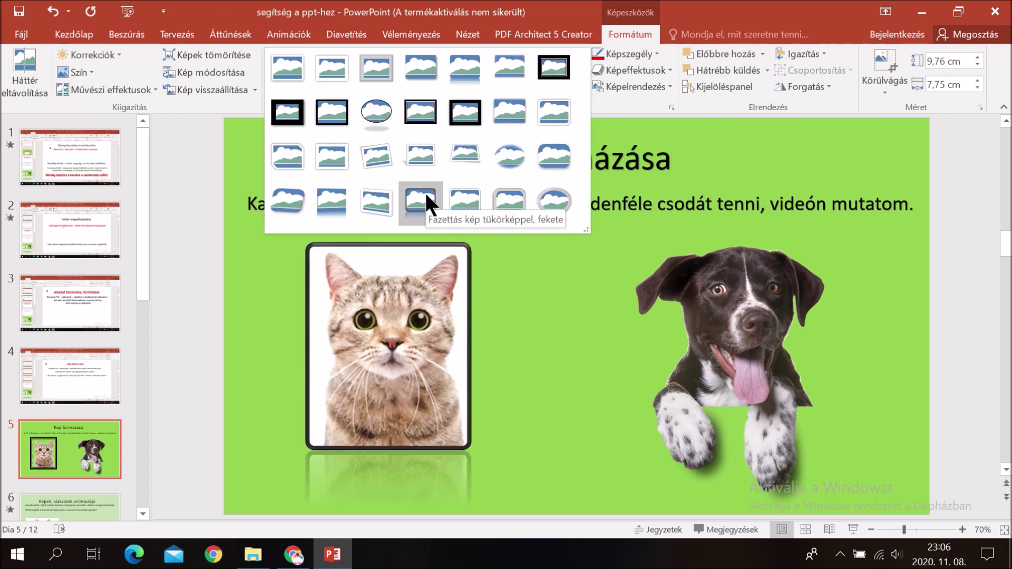
key(Escape)
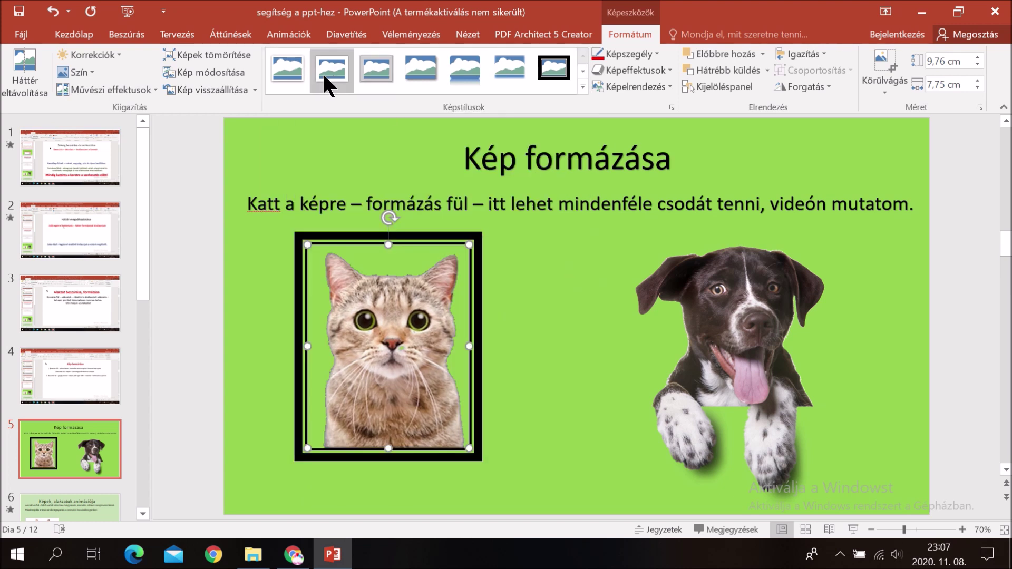
click(287, 61)
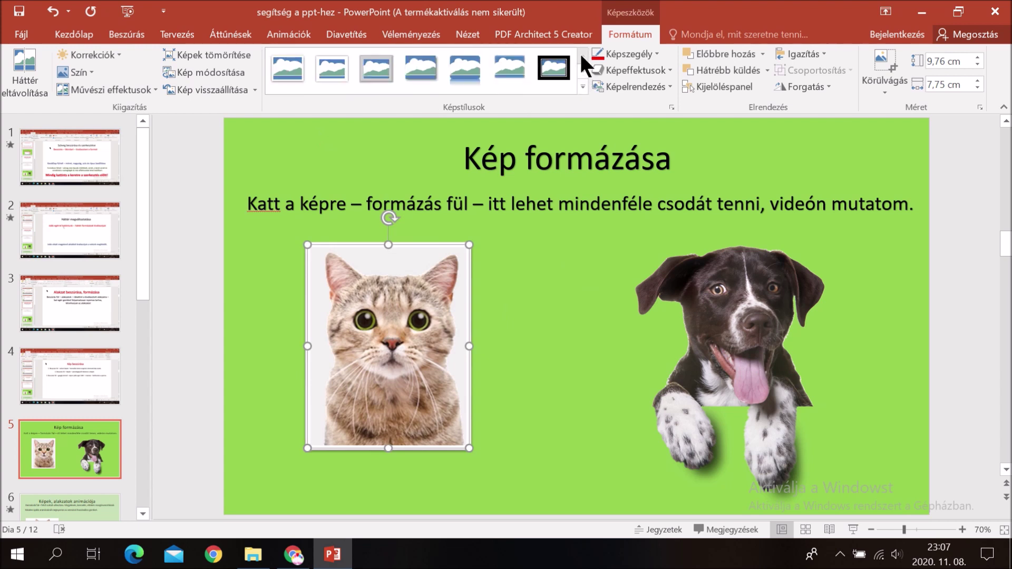
click(203, 89)
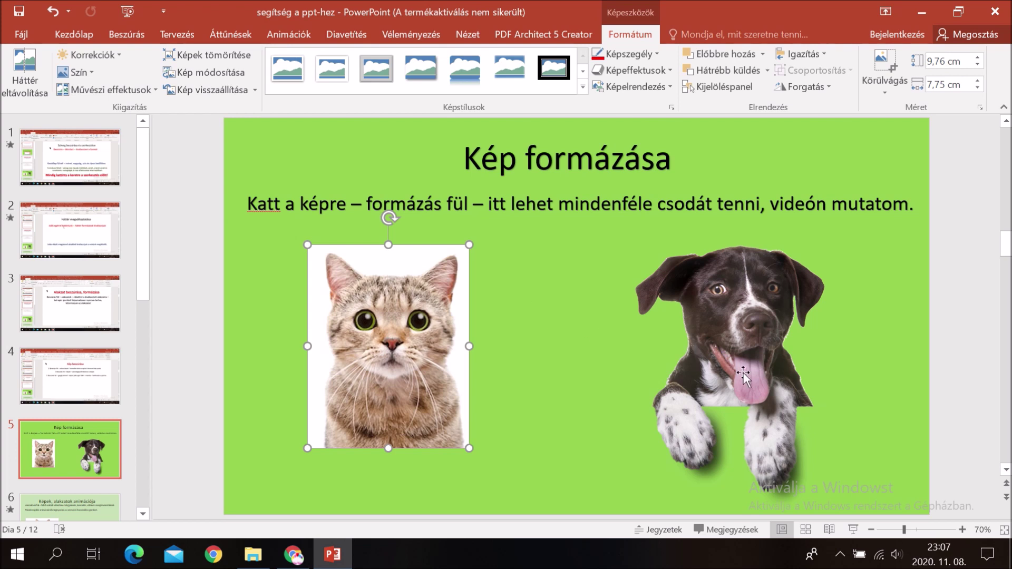
Shift and shrink the dog, then shrink the cat to about 7.01 × 5.56 cm beside it
drag(735, 319, 672, 311)
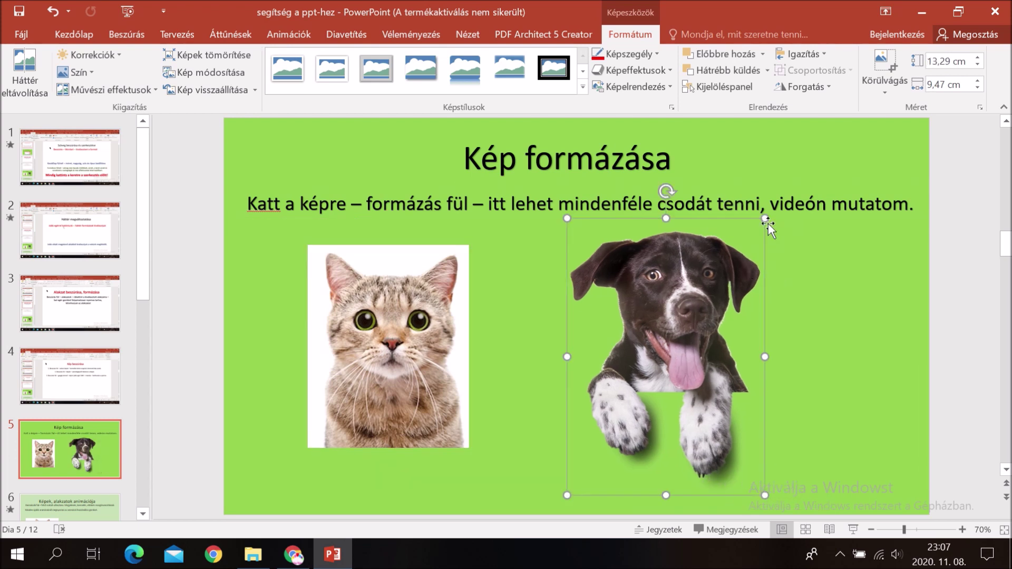
drag(762, 220, 704, 296)
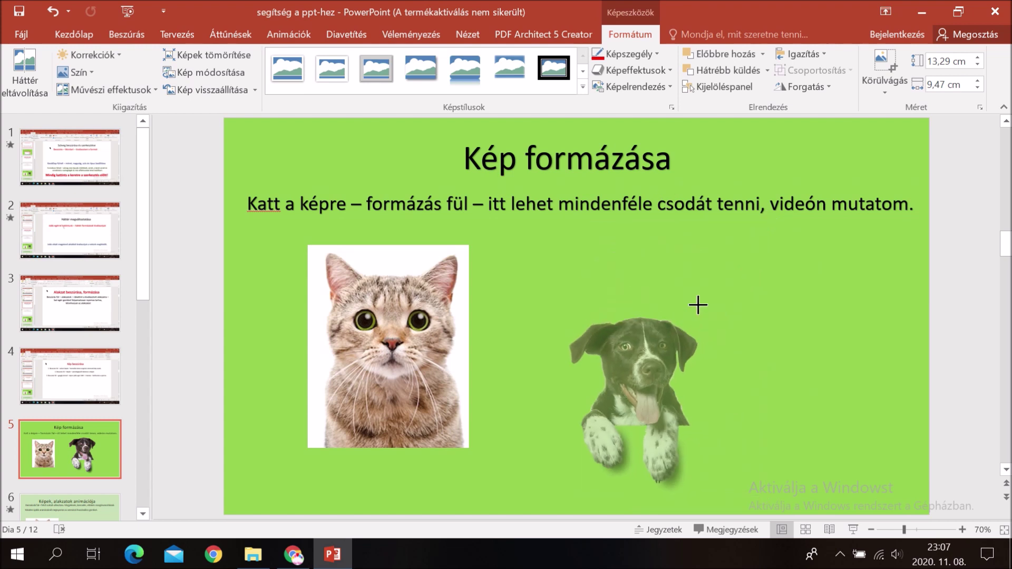
click(311, 247)
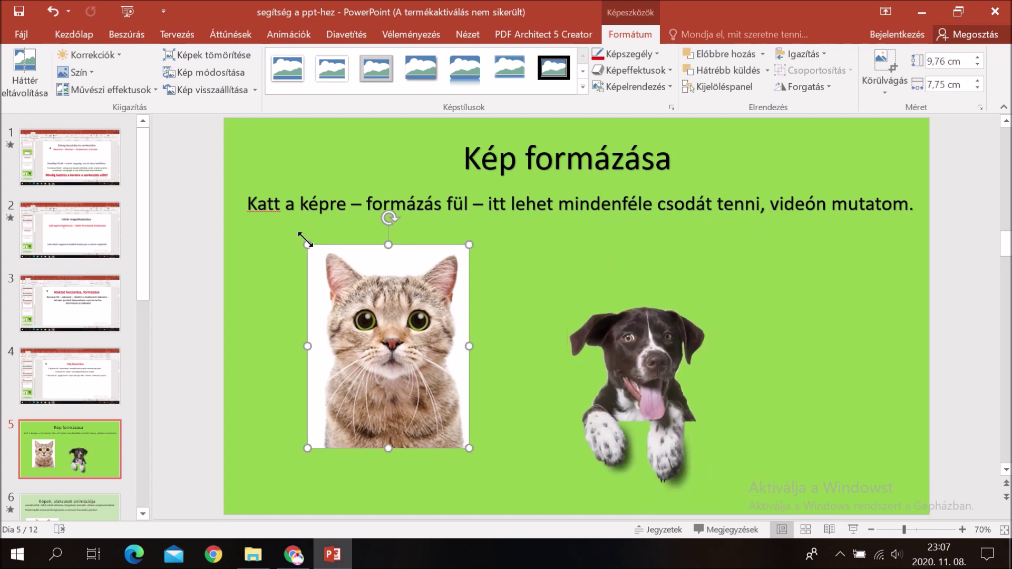
drag(308, 245, 353, 302)
drag(406, 384, 498, 396)
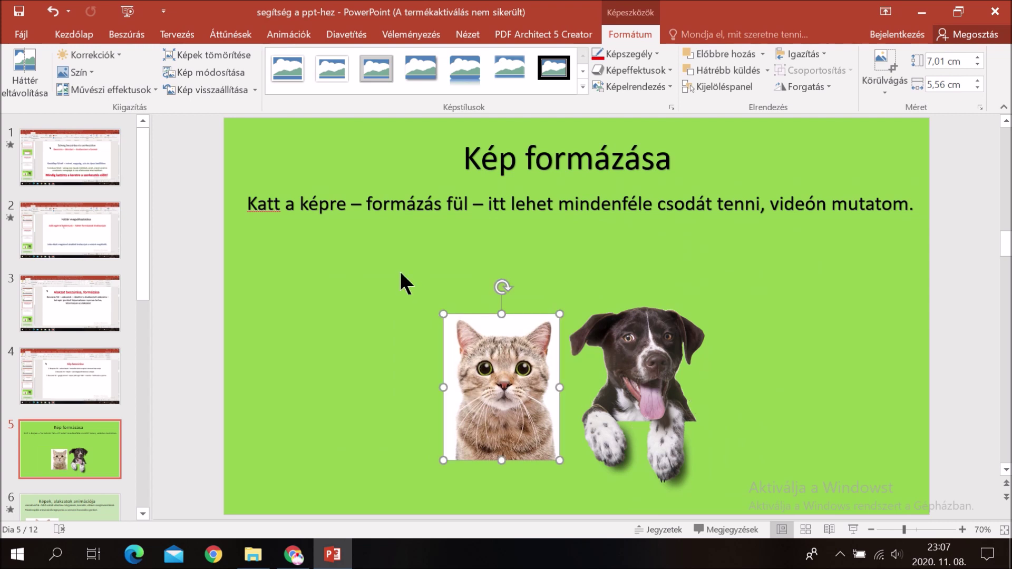
click(382, 280)
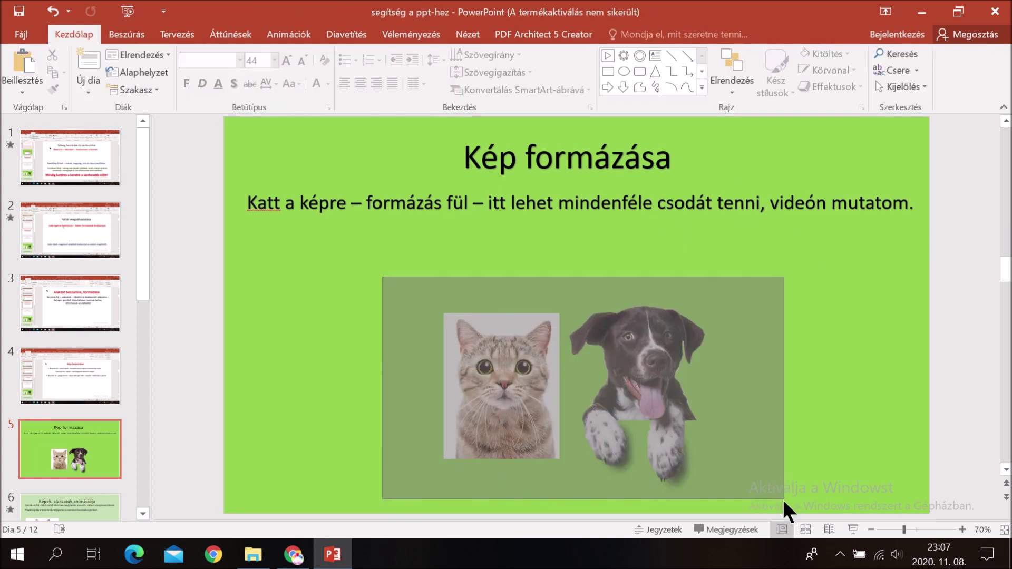
Group the cat and dog pictures and drag the pair into its new position
drag(601, 315, 782, 500)
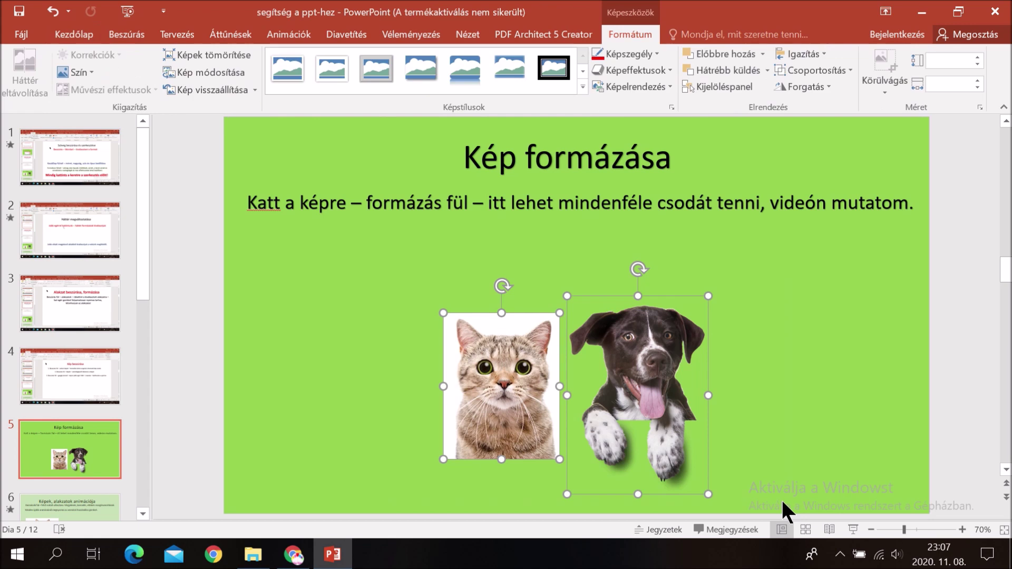
click(840, 68)
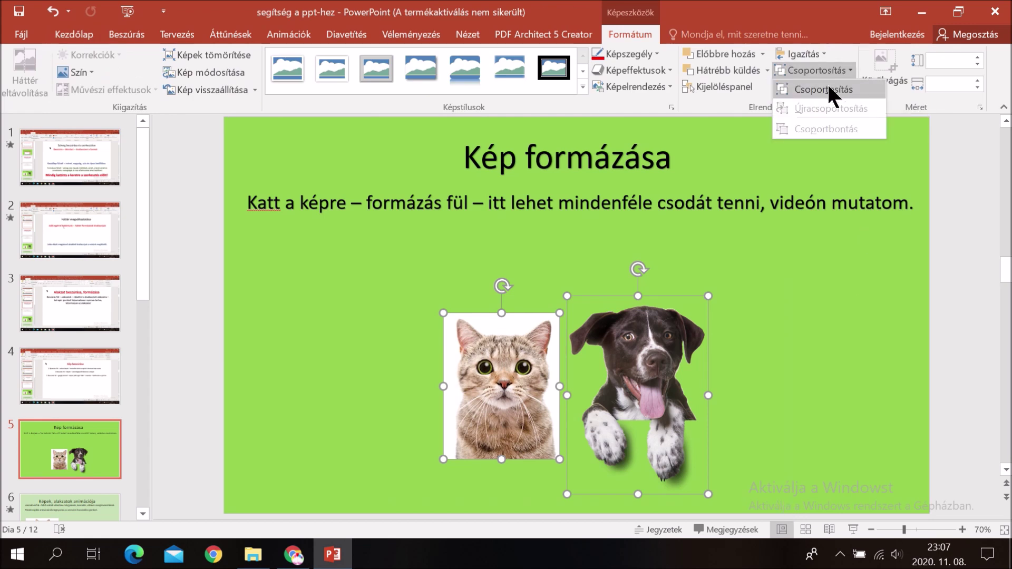
click(827, 87)
click(773, 391)
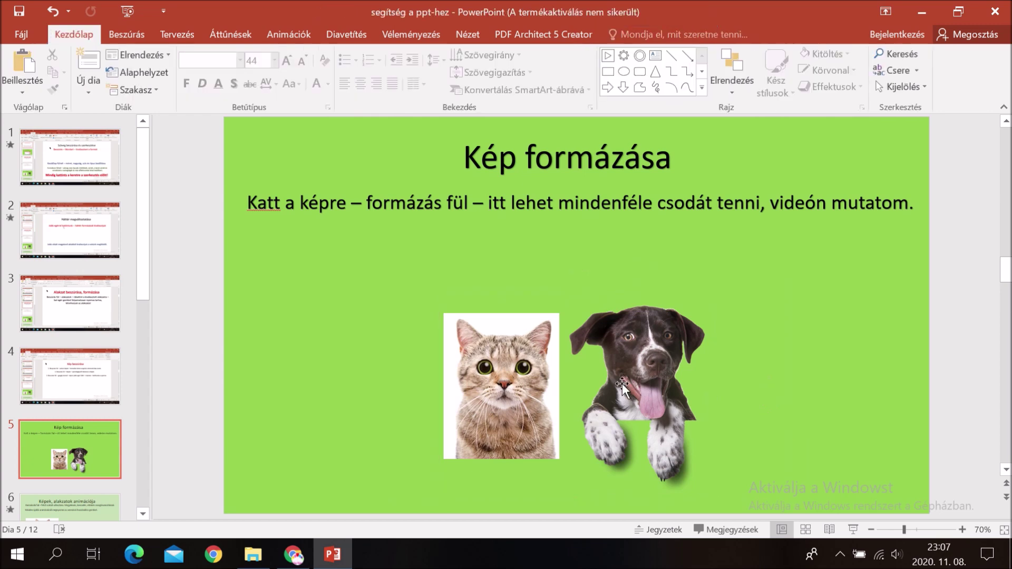
drag(664, 343, 729, 389)
drag(582, 428, 662, 310)
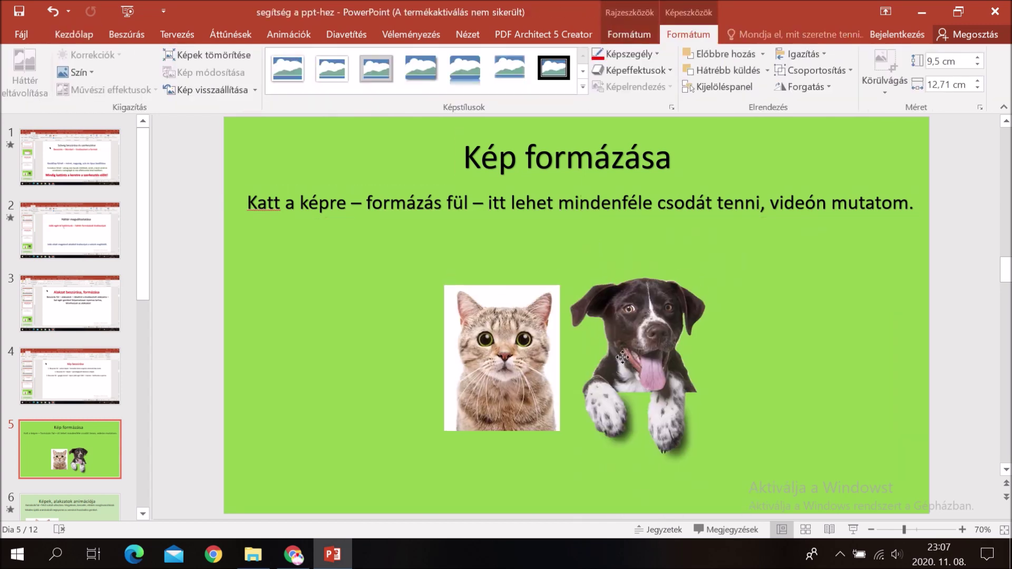
drag(662, 310, 626, 356)
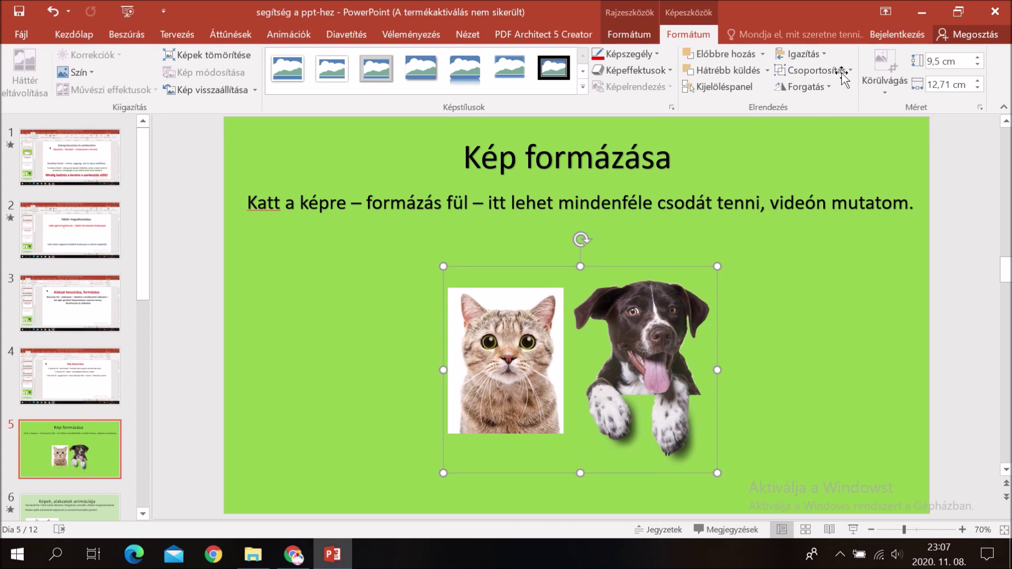
Ungroup the pair back into two separate pictures
click(835, 74)
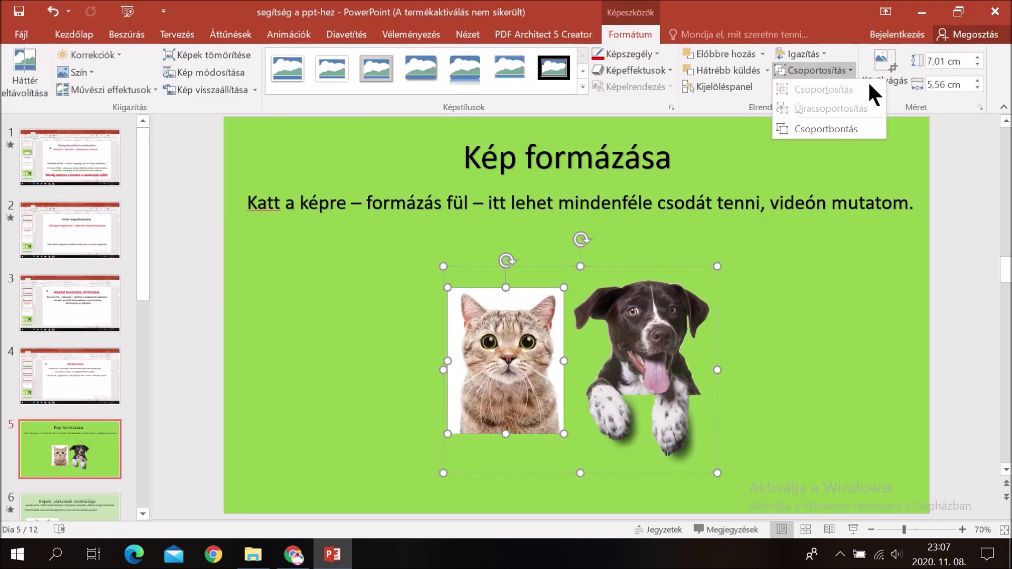
click(847, 128)
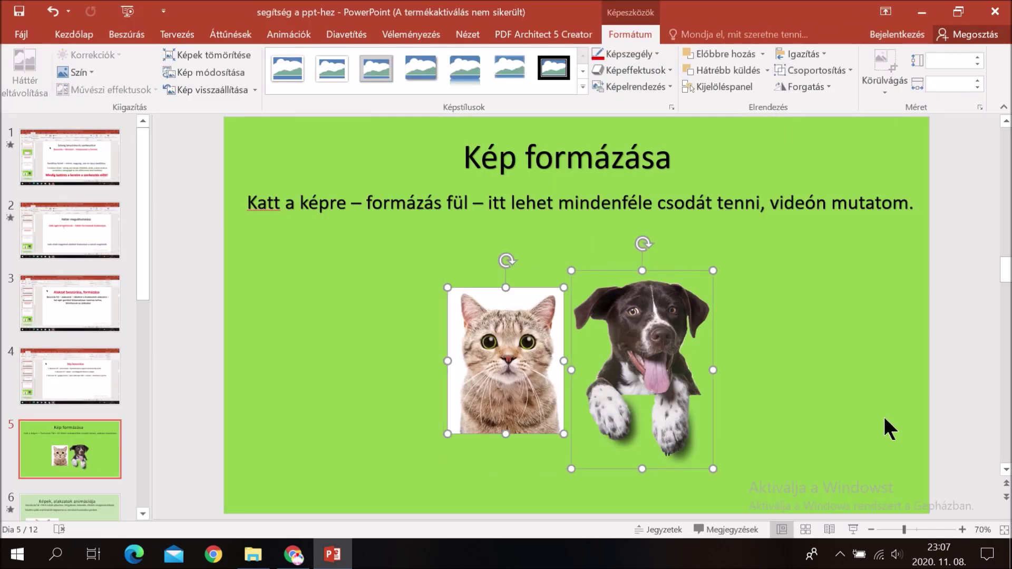
click(780, 372)
Move the cat left, enlarge the dog slightly and line it up over the cat
mouse_move(554, 295)
mouse_down()
mouse_move(497, 290)
mouse_move(555, 220)
mouse_up()
click(635, 379)
drag(716, 471, 721, 481)
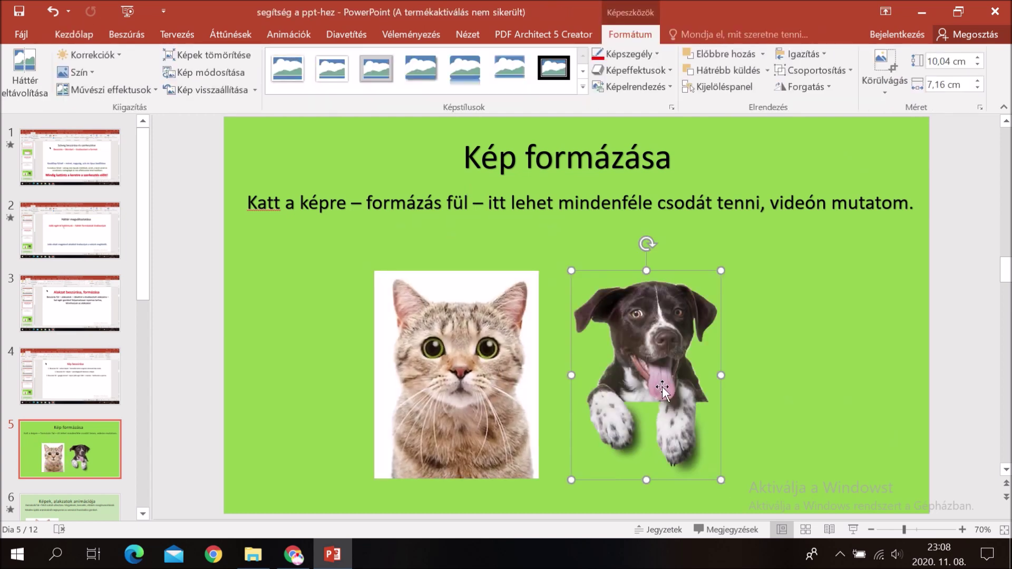
mouse_move(473, 369)
mouse_down()
mouse_move(653, 371)
mouse_move(570, 336)
mouse_up()
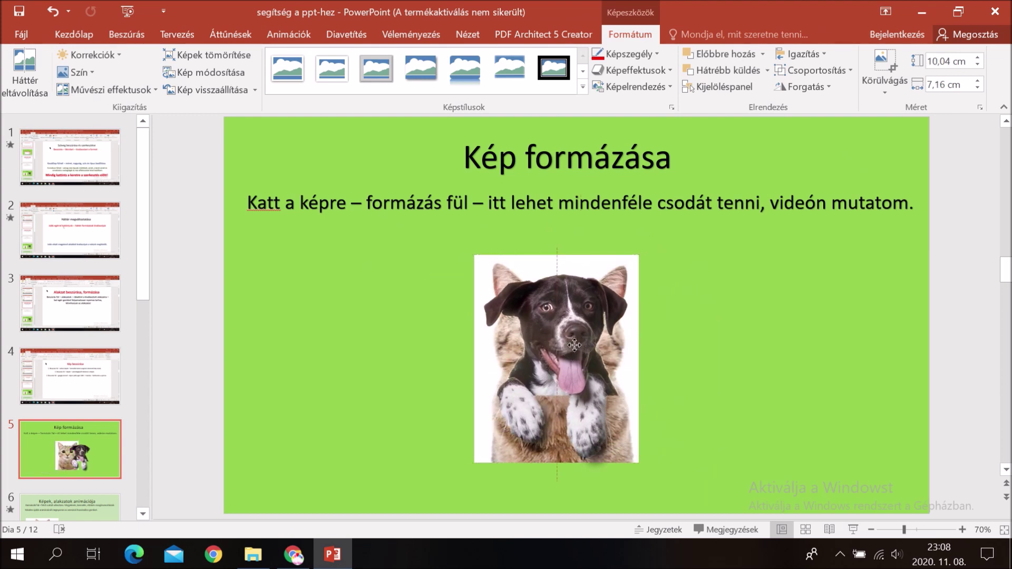
drag(570, 336, 576, 344)
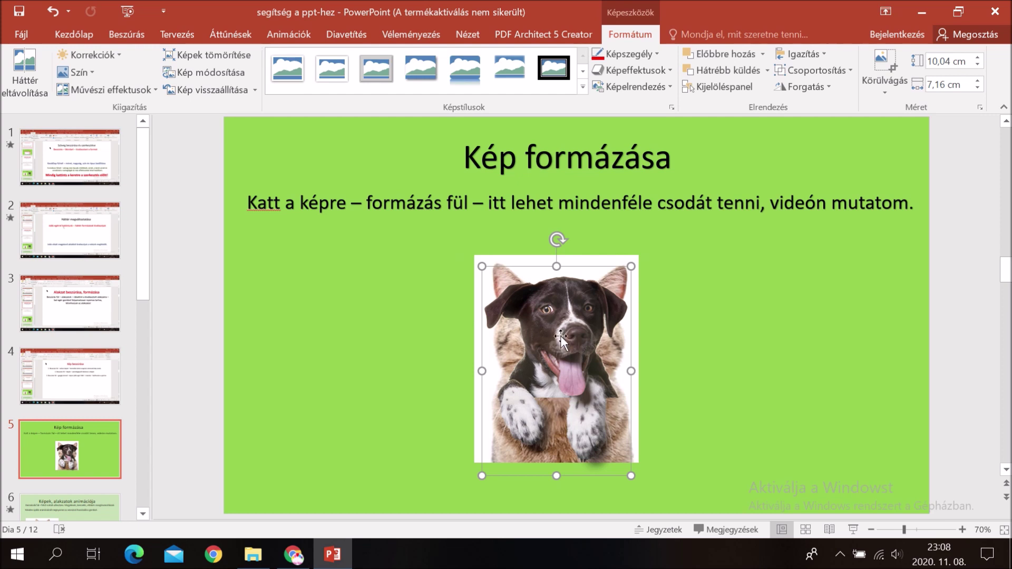
Send the dog backward behind the cat and nudge the cat into place
click(761, 67)
click(729, 401)
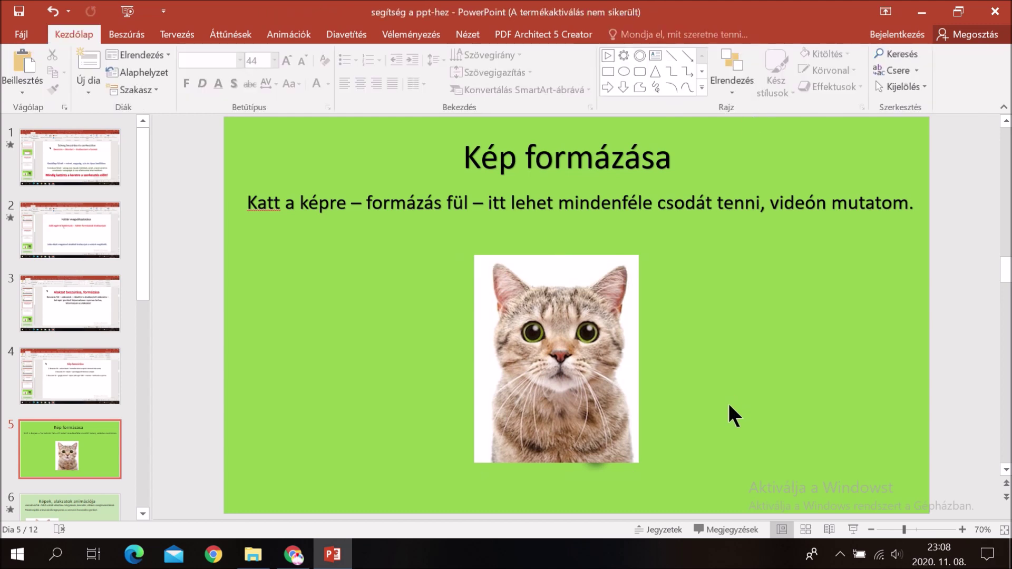
drag(581, 377, 581, 386)
click(733, 366)
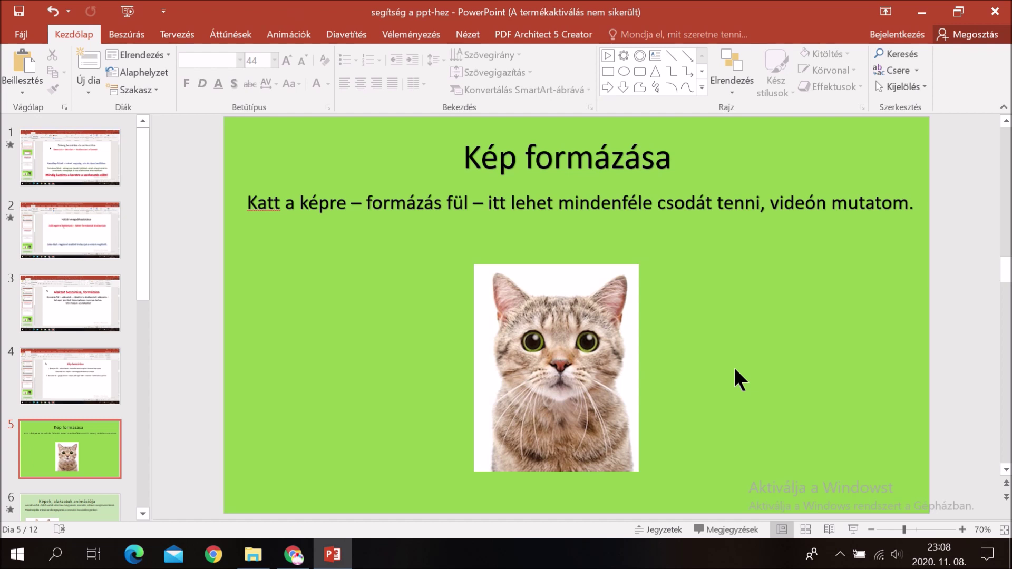
click(563, 358)
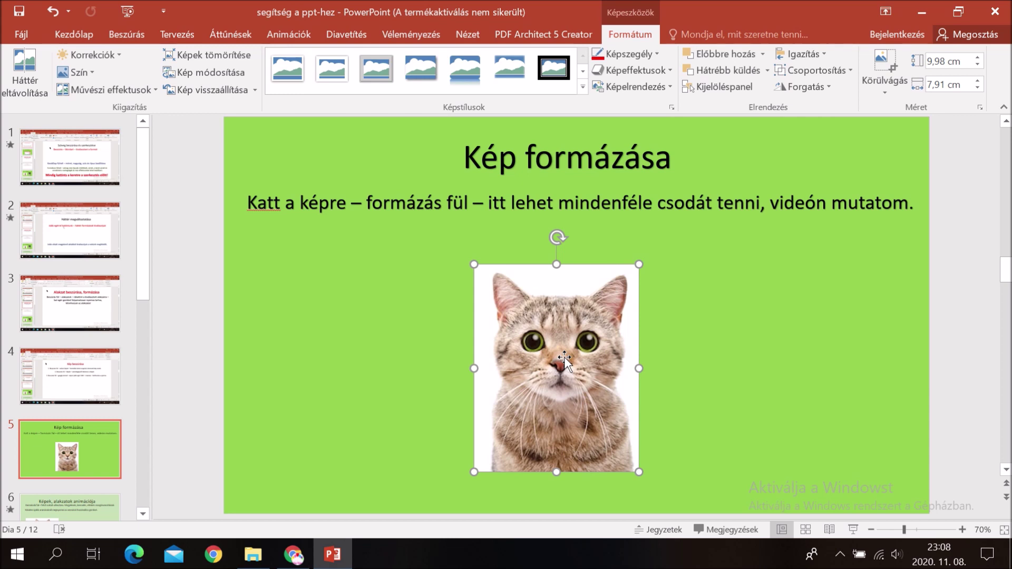
click(409, 283)
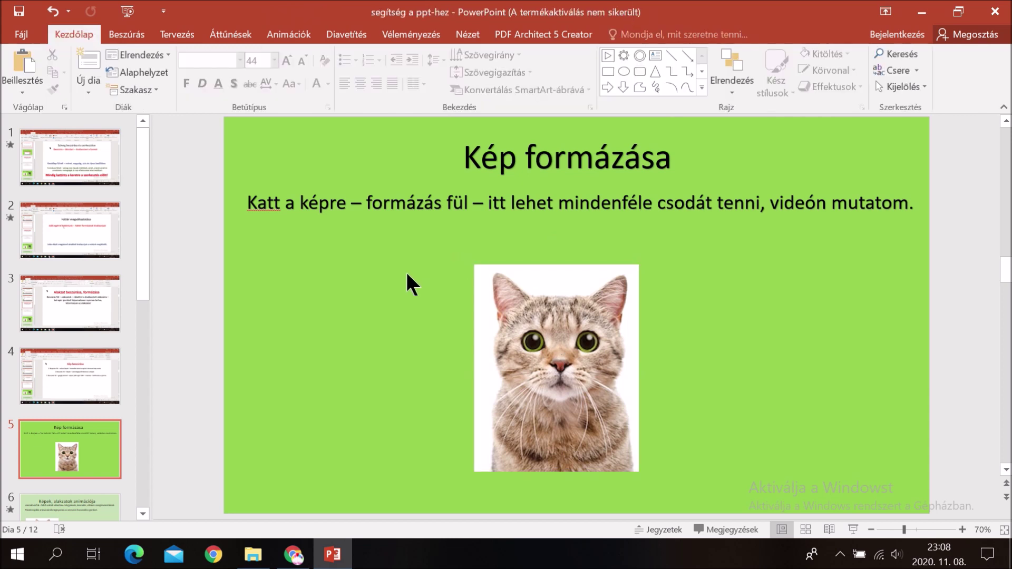
mouse_move(506, 32)
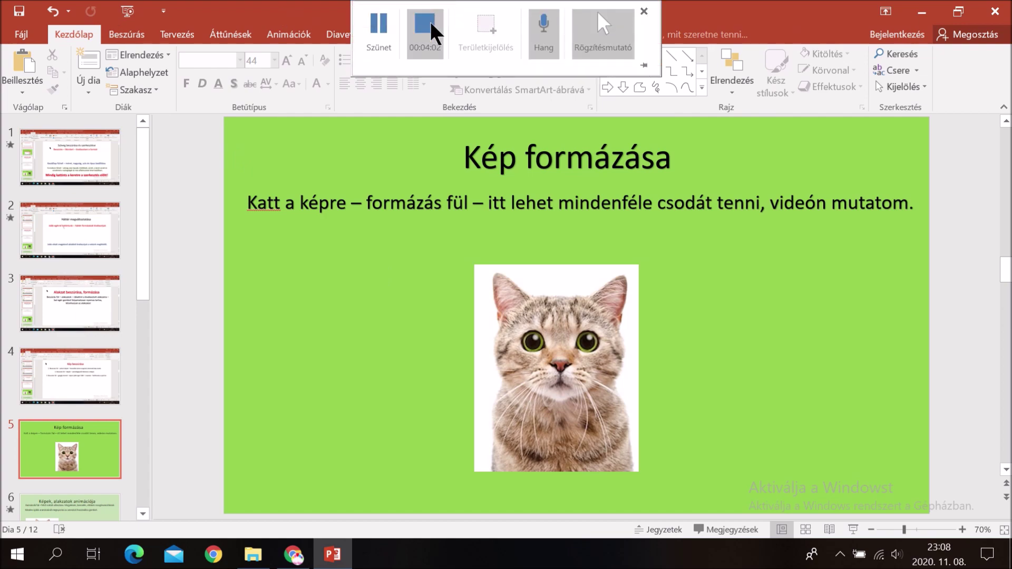
Stop the screen recorder and bring up slide 9, 'Képek, alakzatok animációja'
click(431, 25)
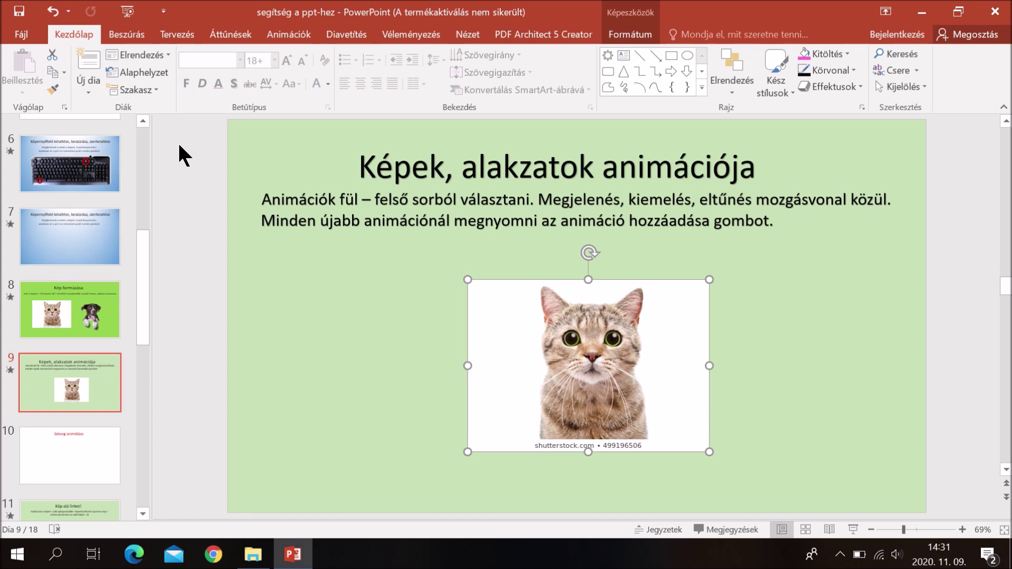
Enlarge the cat picture and shift it down and to the left
drag(694, 379, 670, 372)
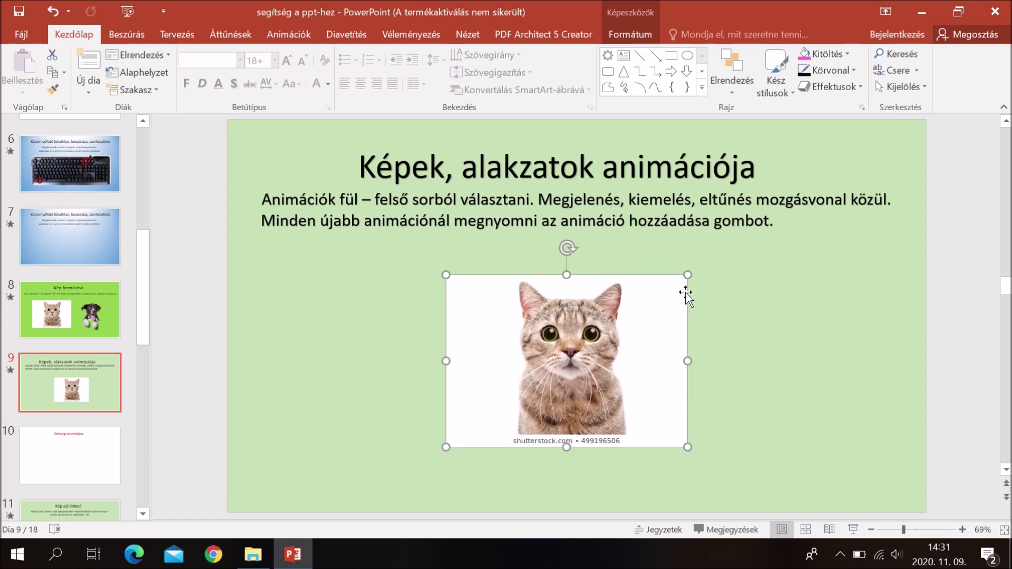
drag(686, 278, 700, 255)
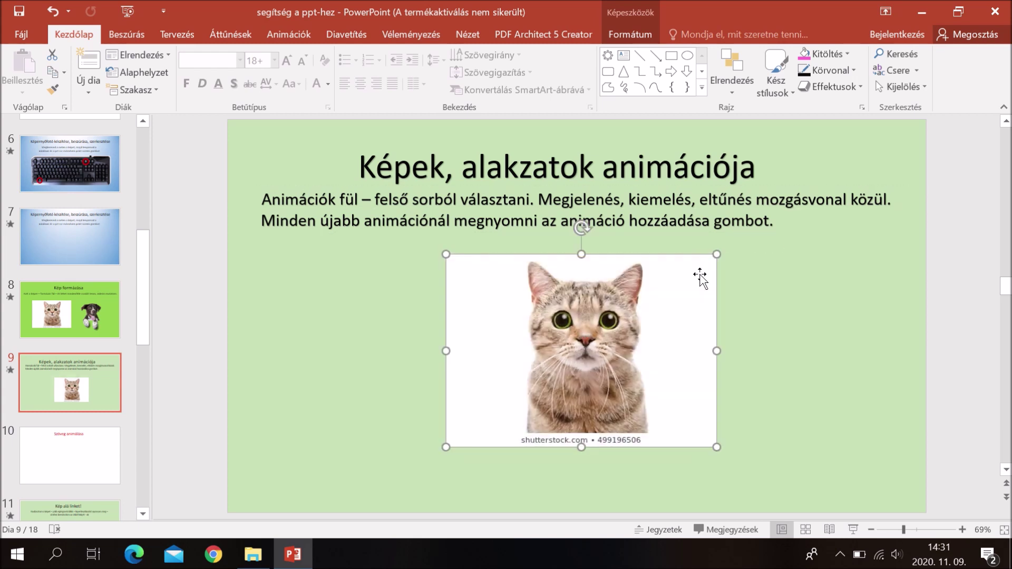
mouse_move(685, 300)
mouse_down()
mouse_move(680, 327)
mouse_move(662, 324)
mouse_up()
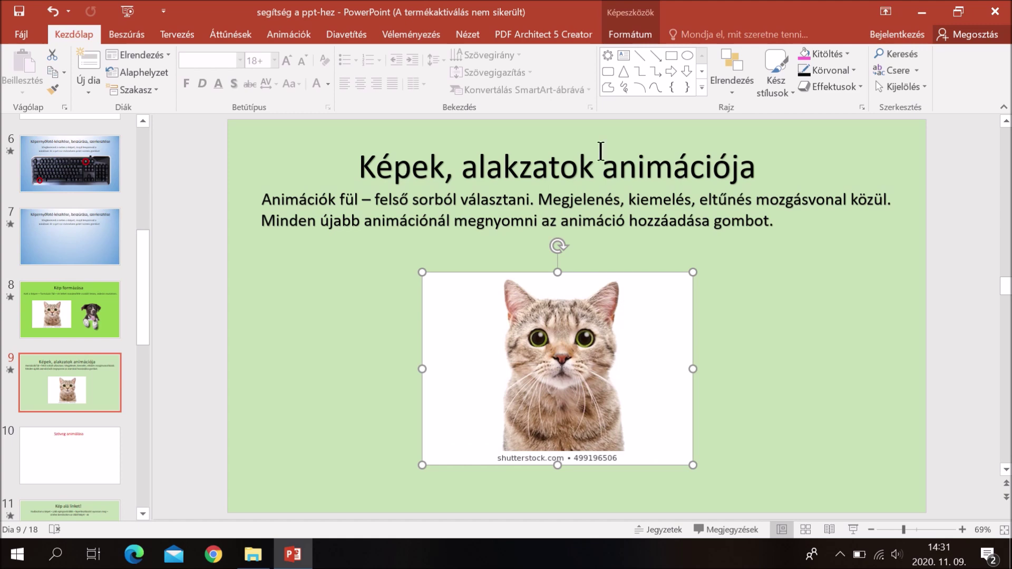
Use Set Transparent Color on the cat's white background so the green slide shows
click(621, 37)
click(80, 72)
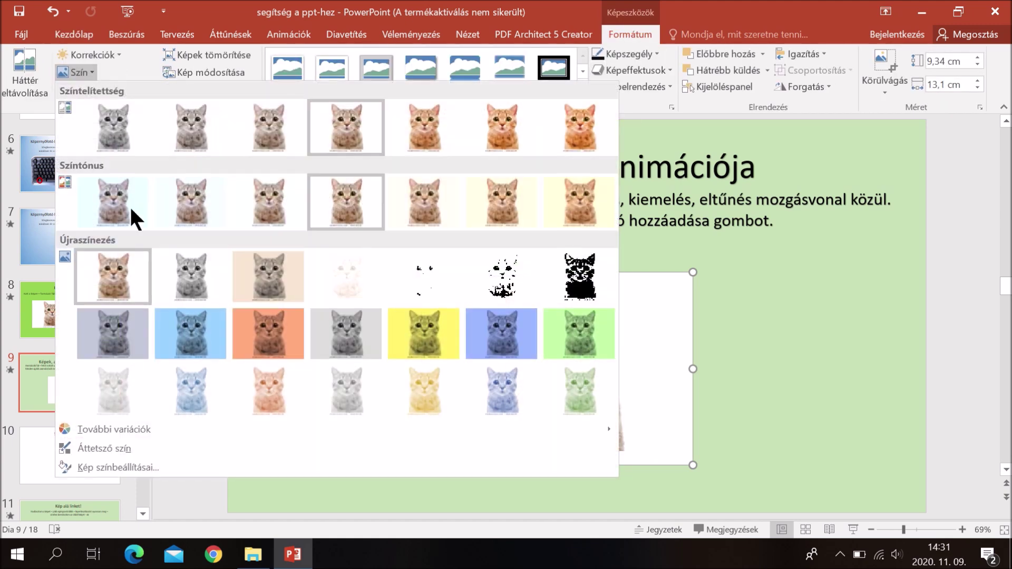
click(108, 447)
click(472, 336)
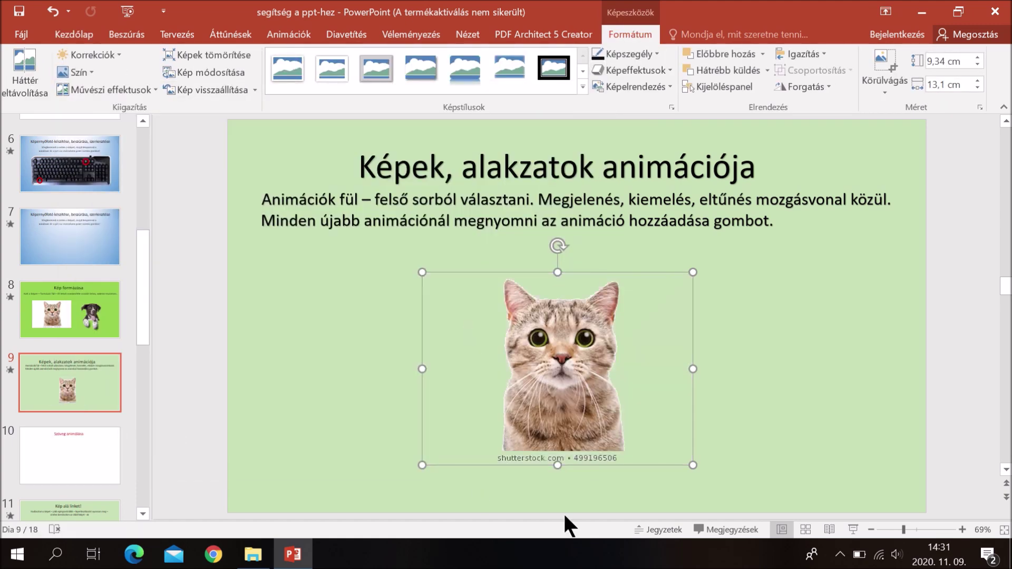
Crop the left, right and watermarked bottom edges off the cat, then nudge it right
click(884, 68)
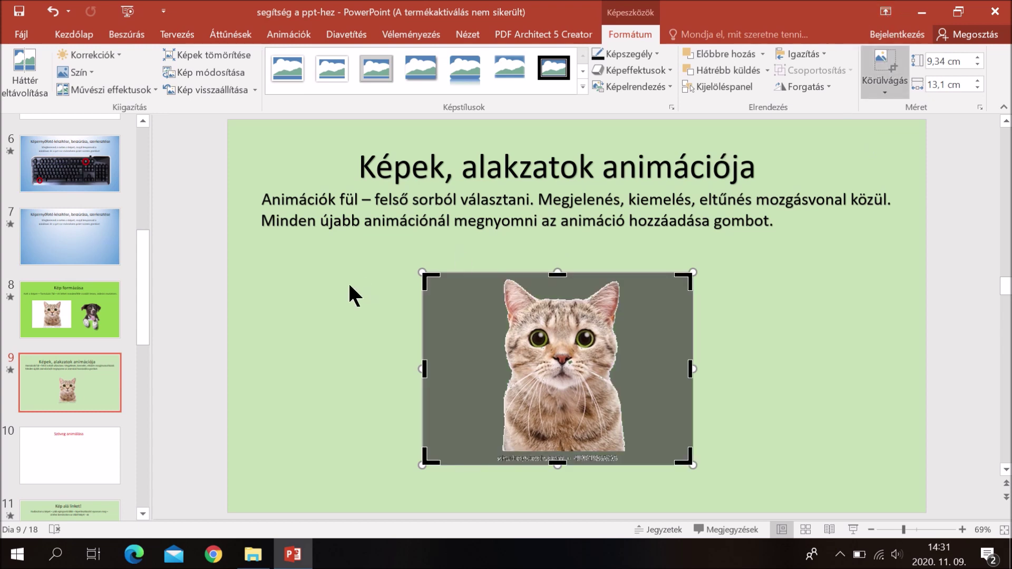
drag(430, 281, 476, 273)
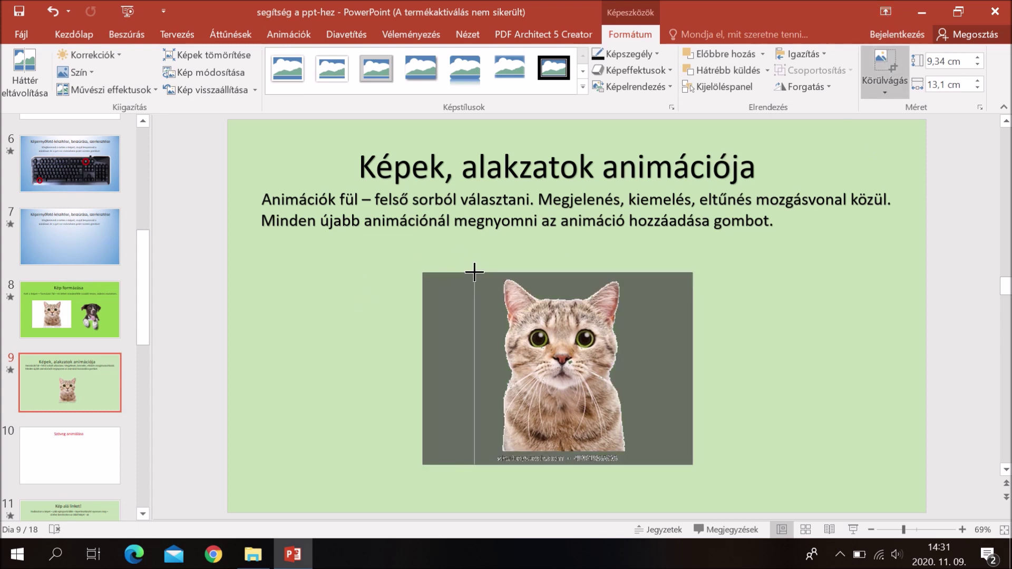
drag(690, 358, 649, 358)
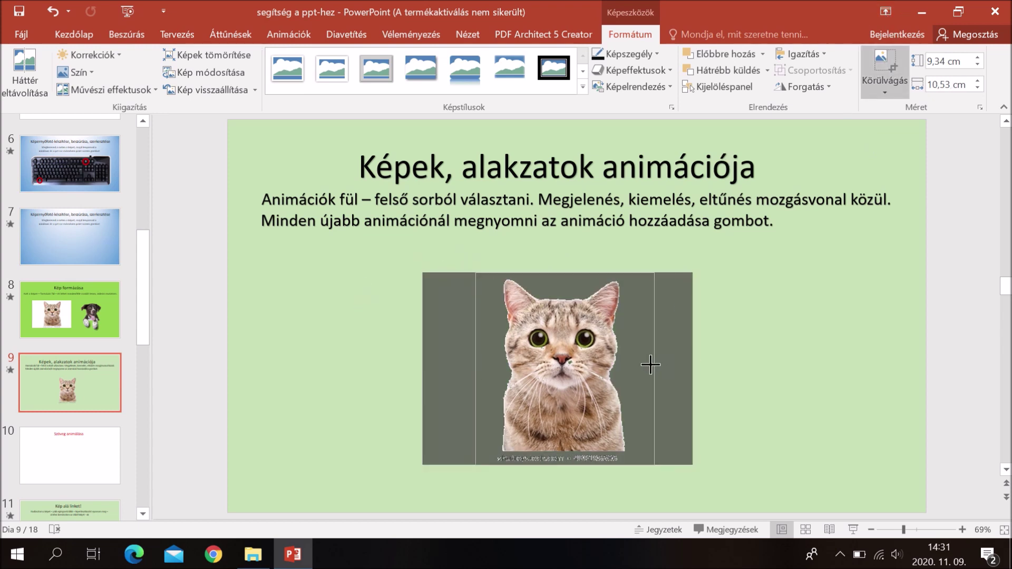
drag(564, 463, 563, 451)
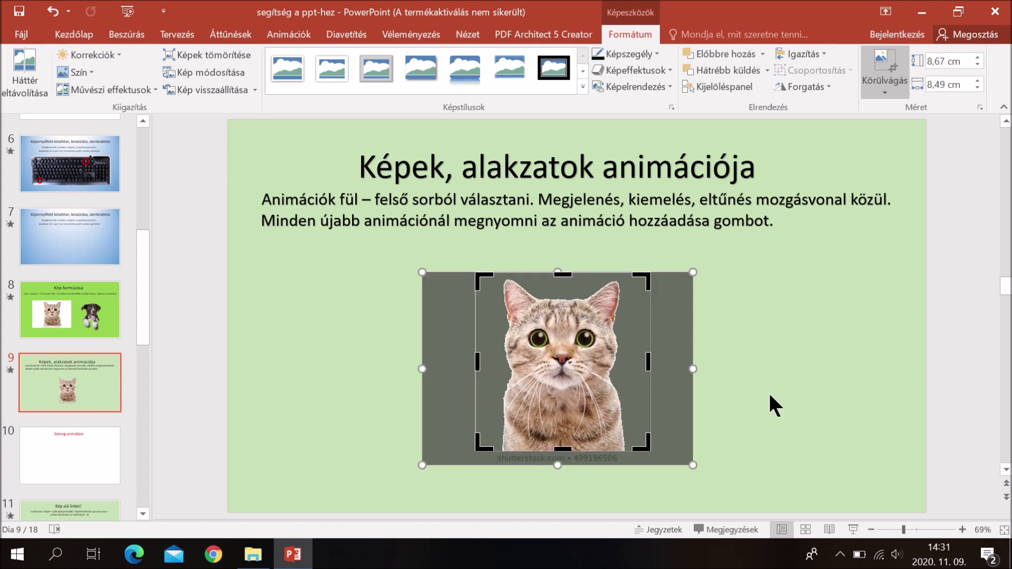
click(775, 402)
click(613, 384)
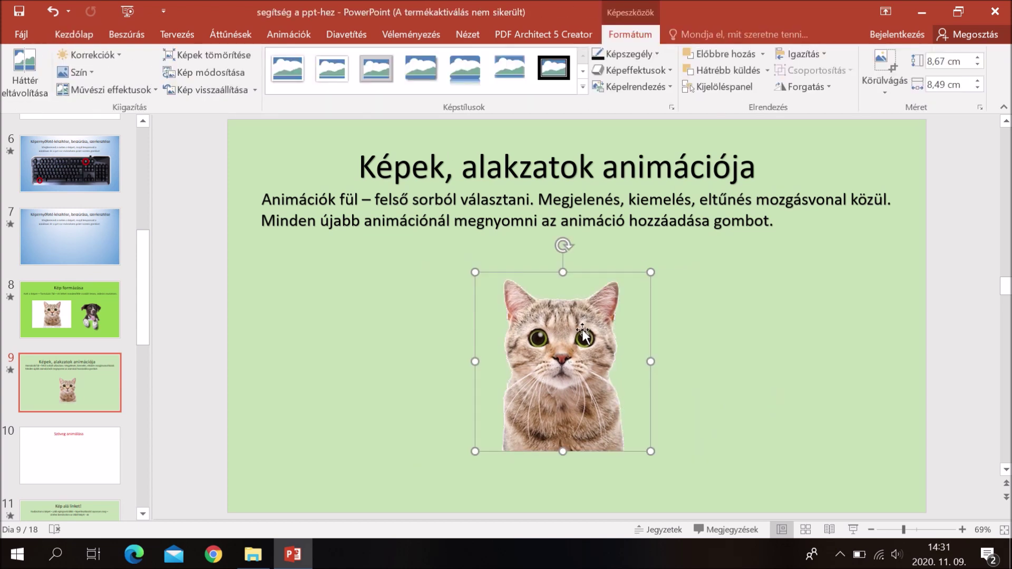
mouse_move(583, 333)
mouse_down()
mouse_move(587, 316)
mouse_move(589, 331)
mouse_up()
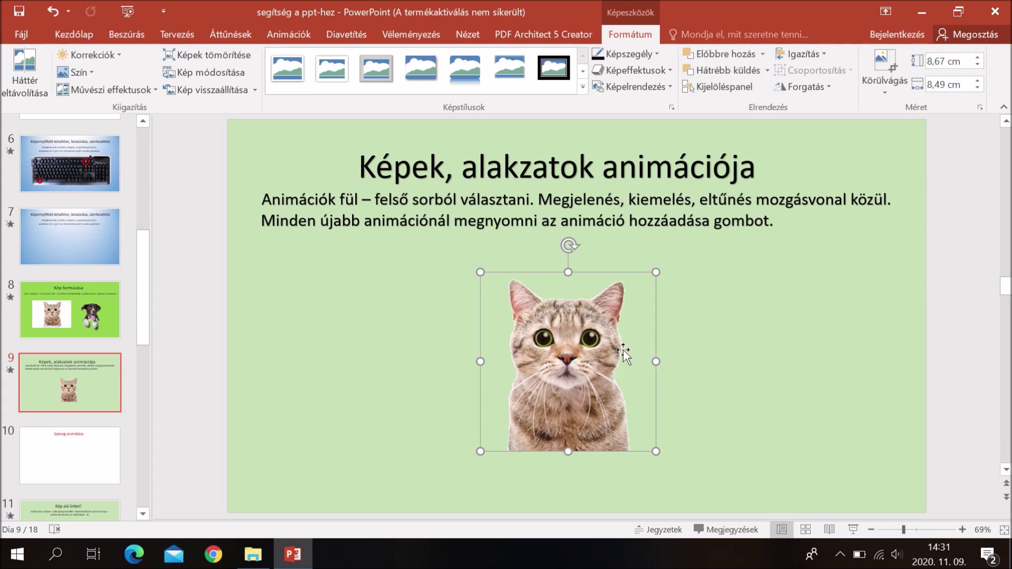
Open the Animation Pane and apply the Pattogás bounce entrance effect to the cat picture
click(294, 34)
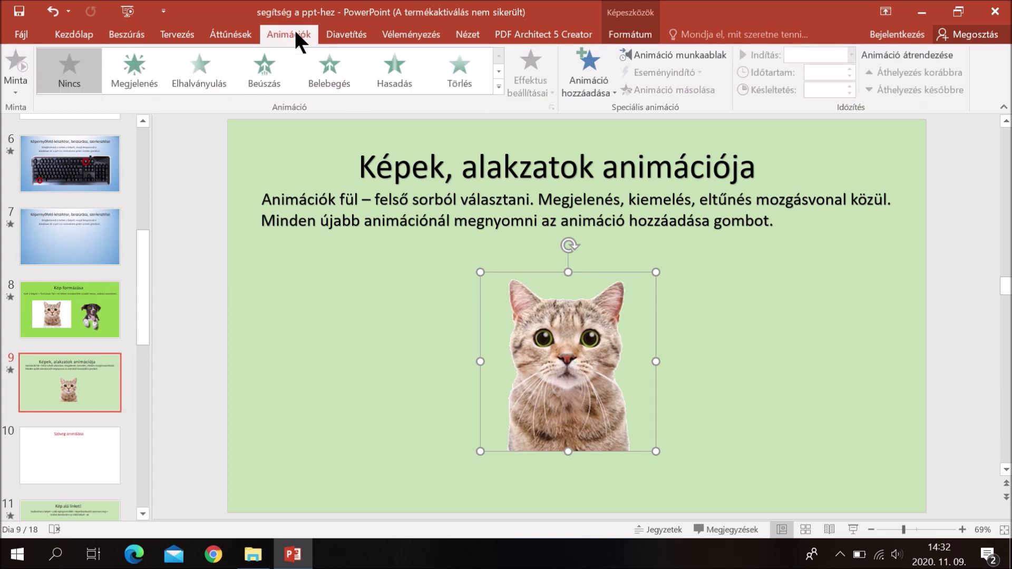
click(679, 54)
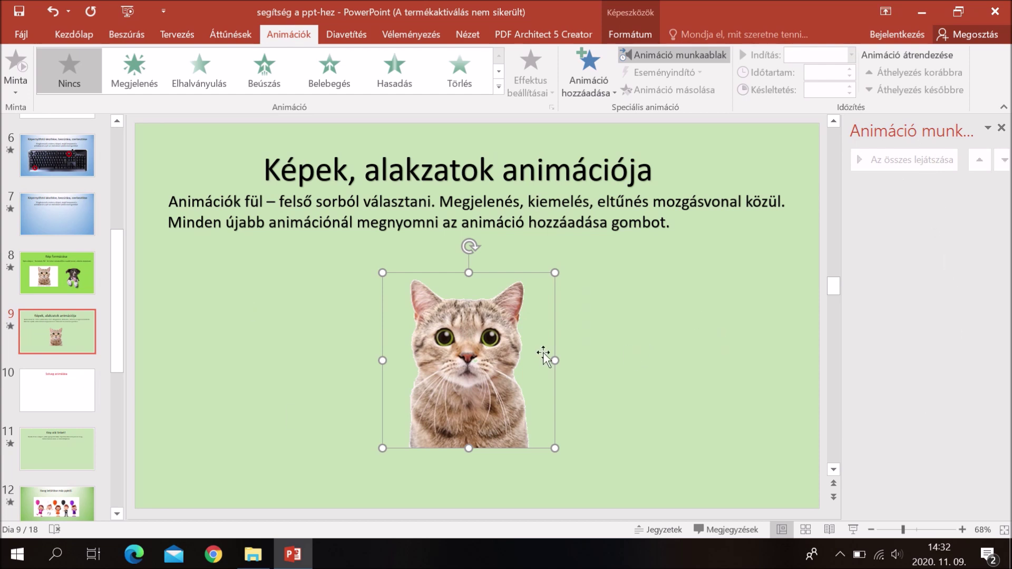
click(497, 88)
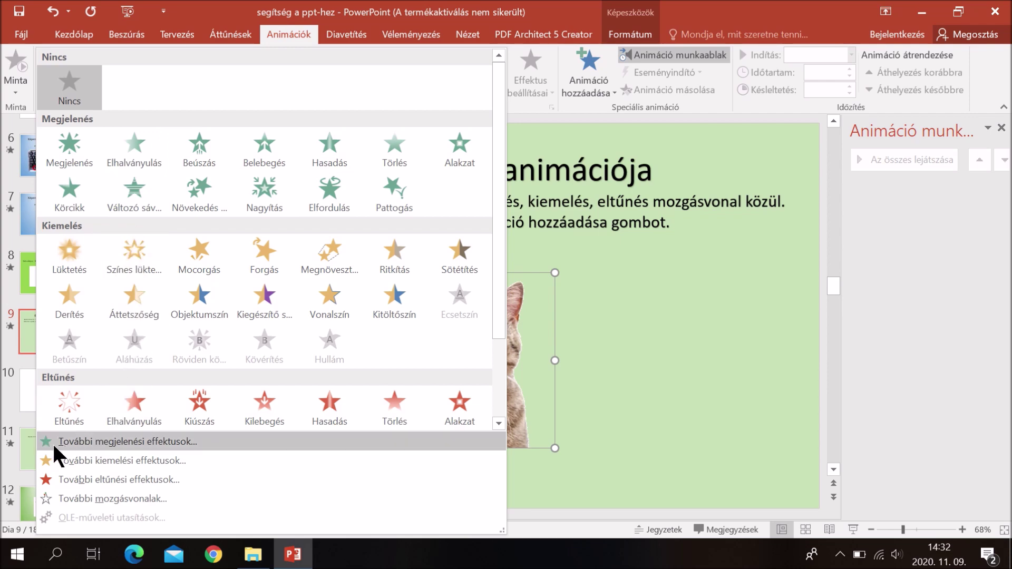
click(120, 441)
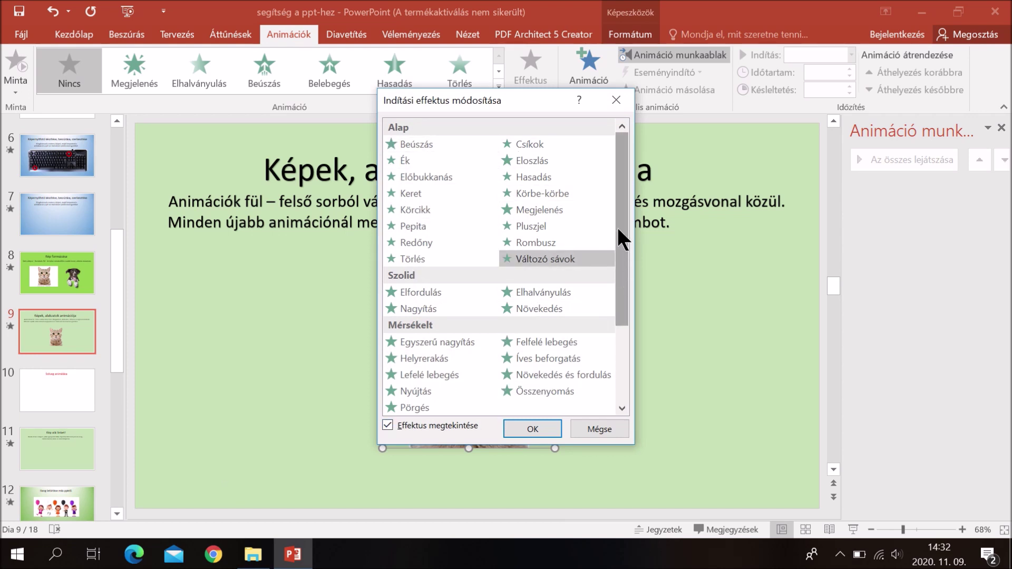
drag(618, 207, 624, 315)
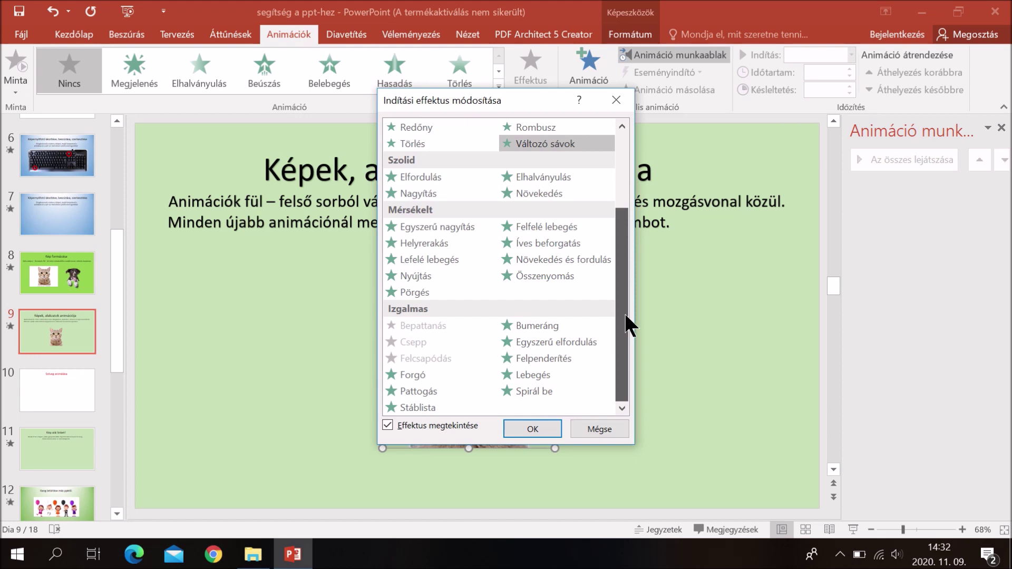
click(412, 390)
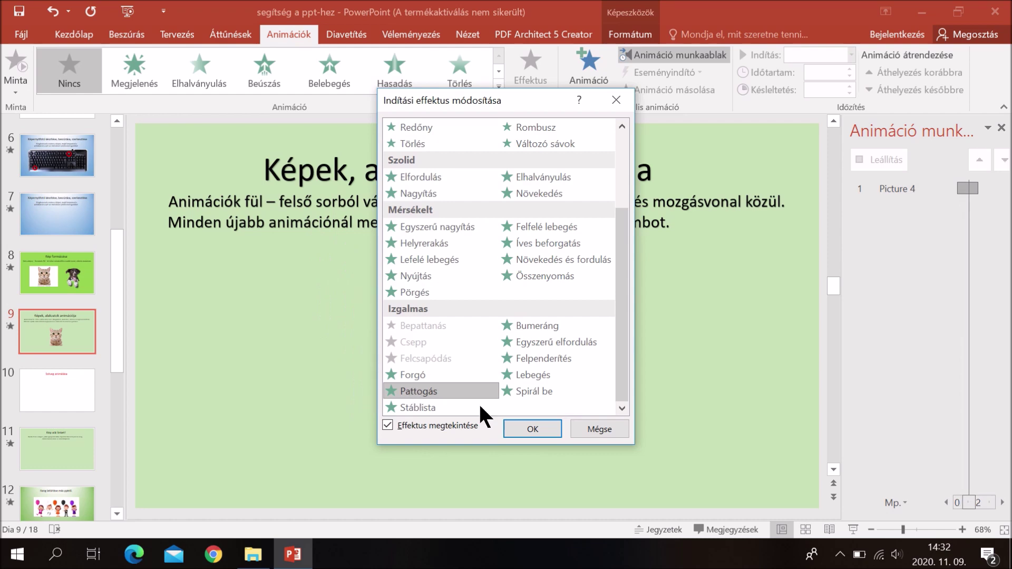
click(529, 429)
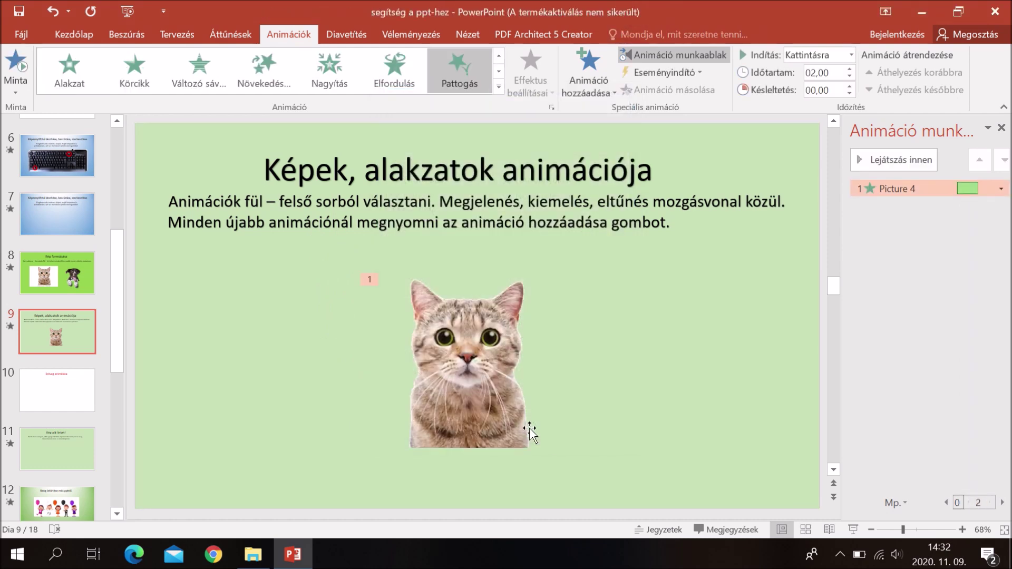
click(897, 161)
click(1001, 189)
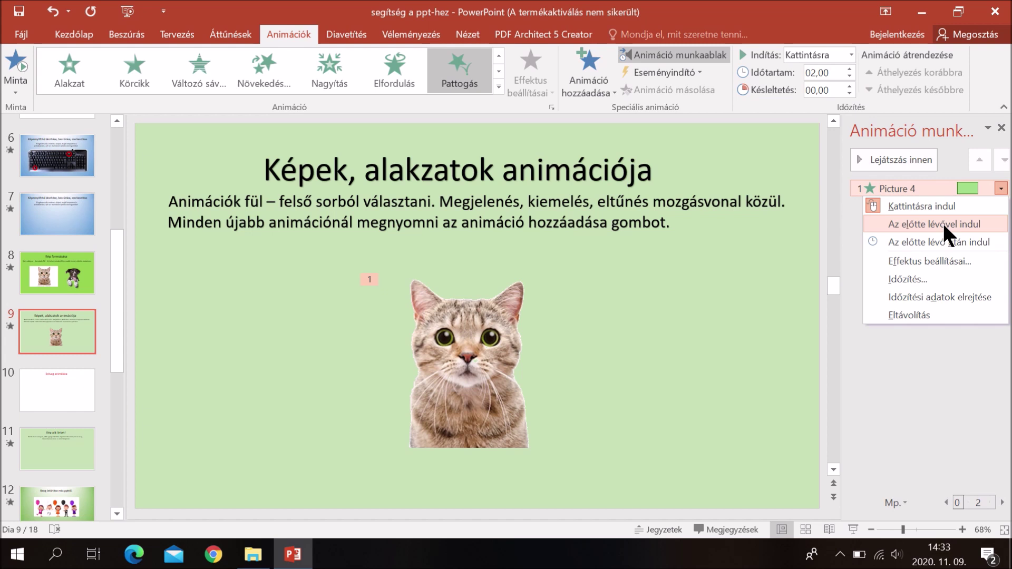
click(934, 259)
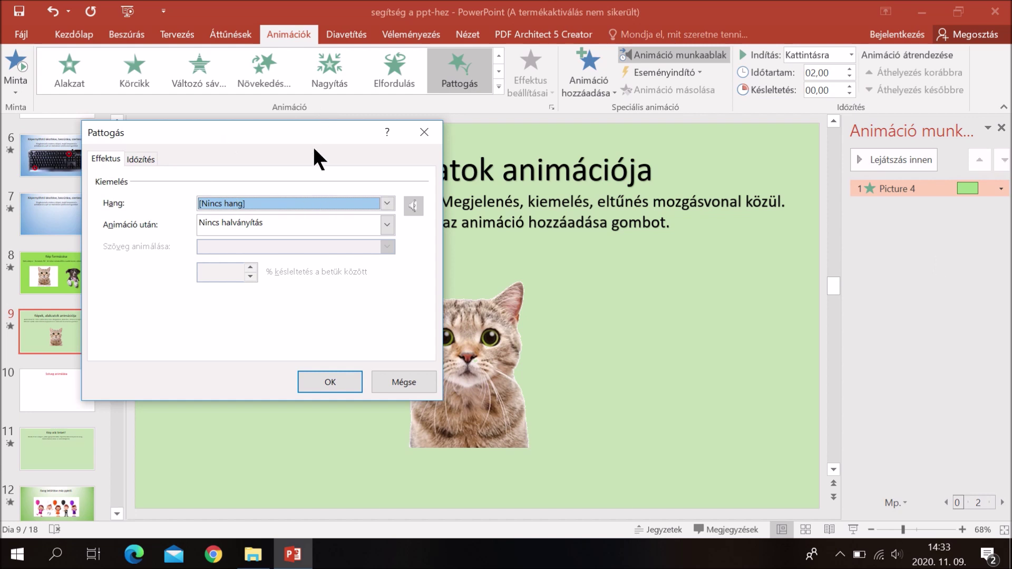
drag(328, 148, 488, 149)
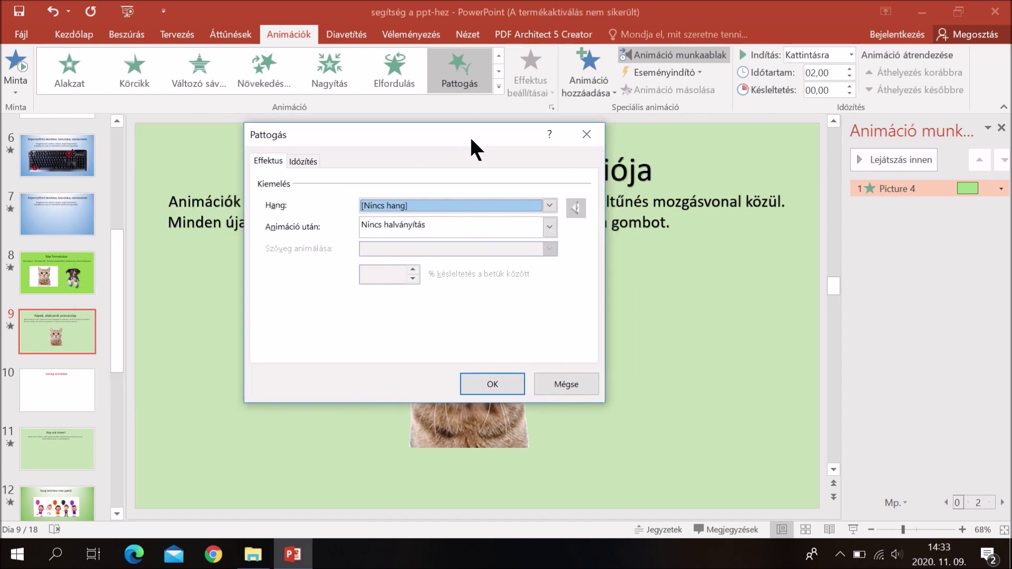
click(300, 162)
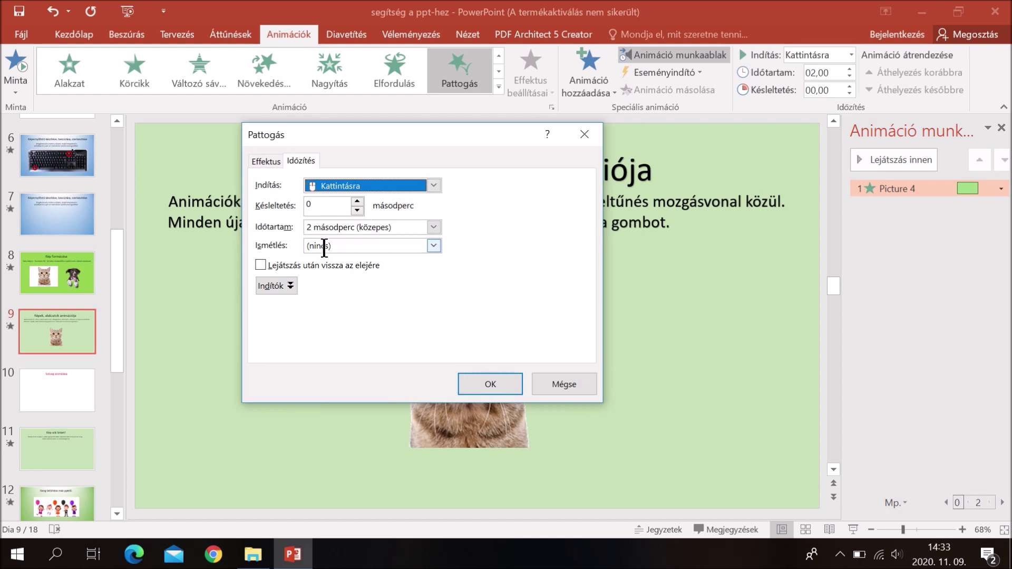
click(431, 226)
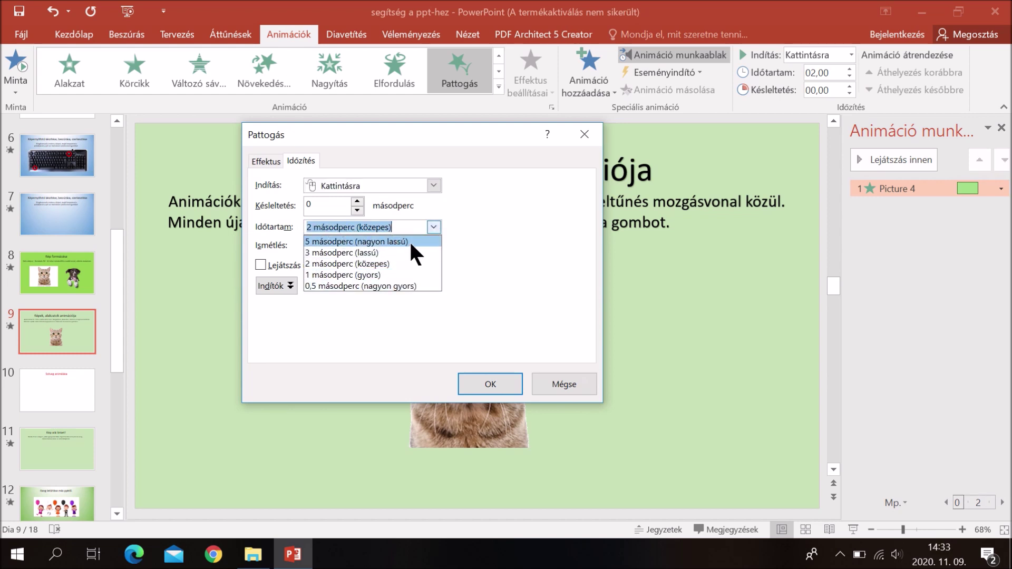
click(342, 264)
click(491, 385)
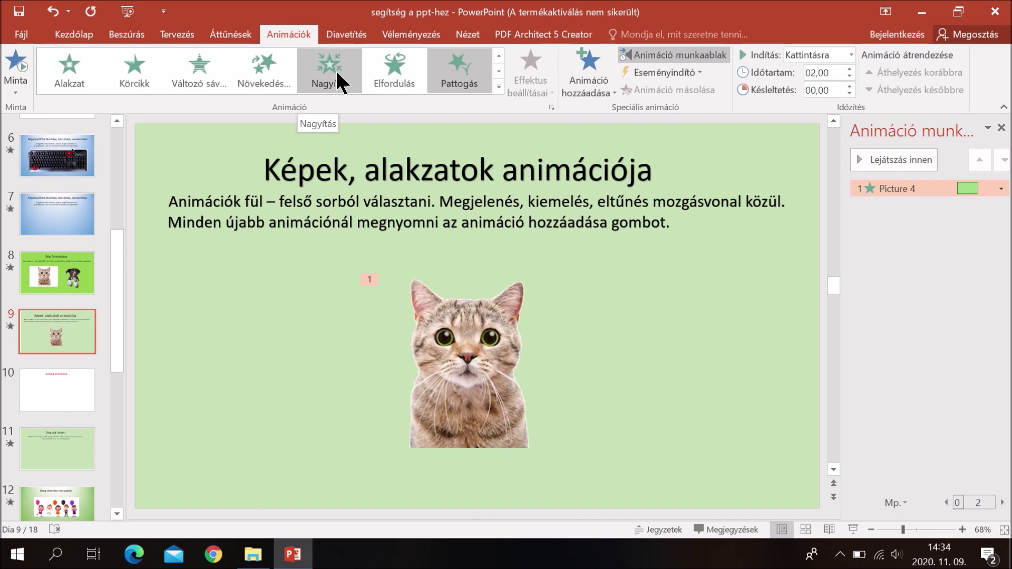
click(1005, 189)
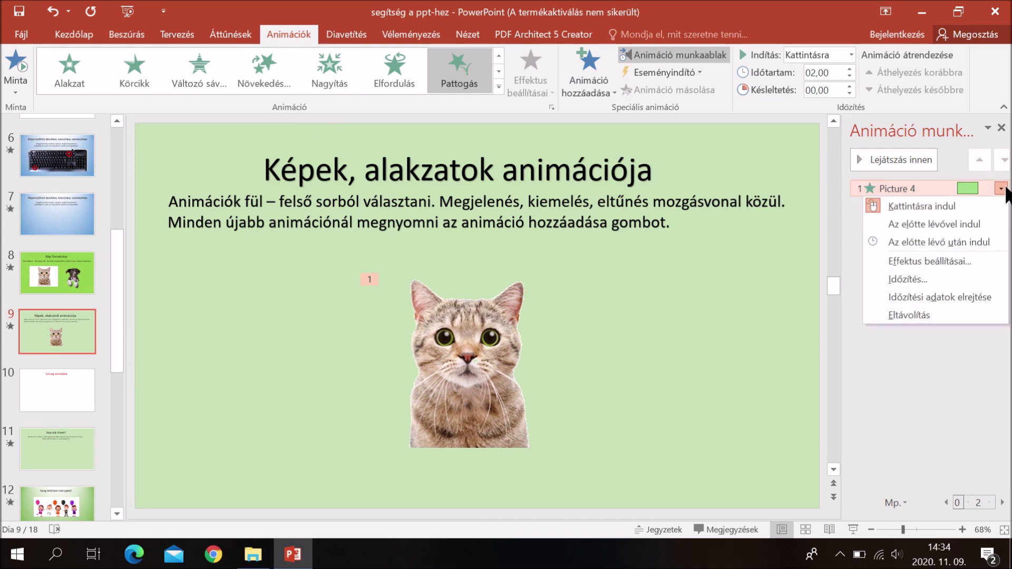
Dismiss the animation options and drag the cat picture right of the slide centre
click(899, 315)
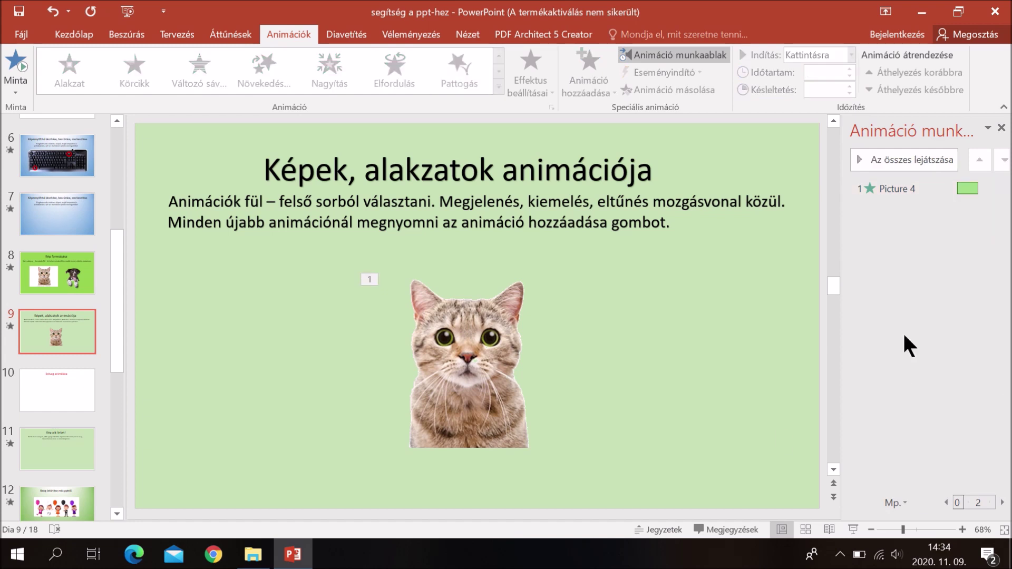
click(474, 384)
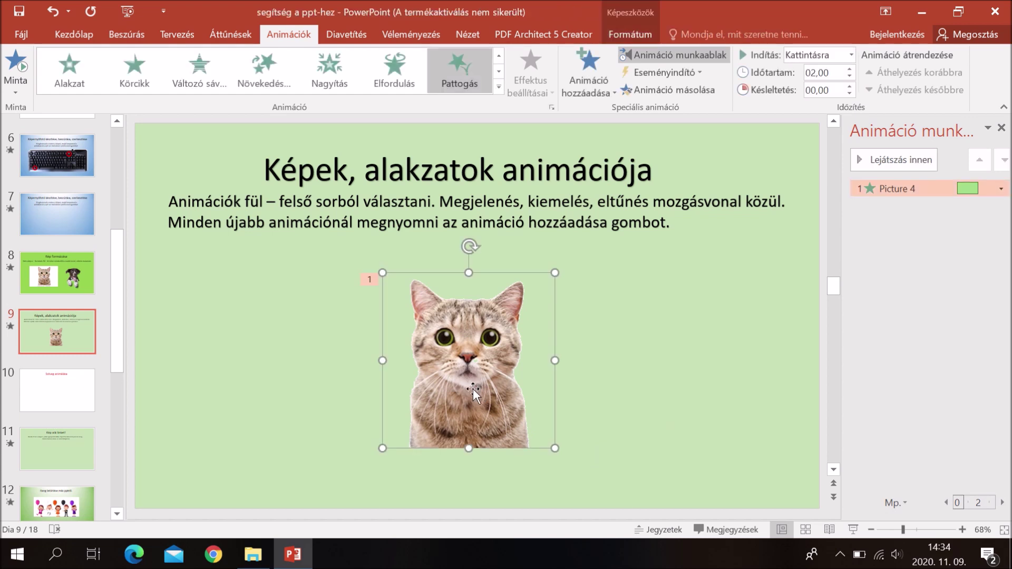
drag(474, 379, 580, 375)
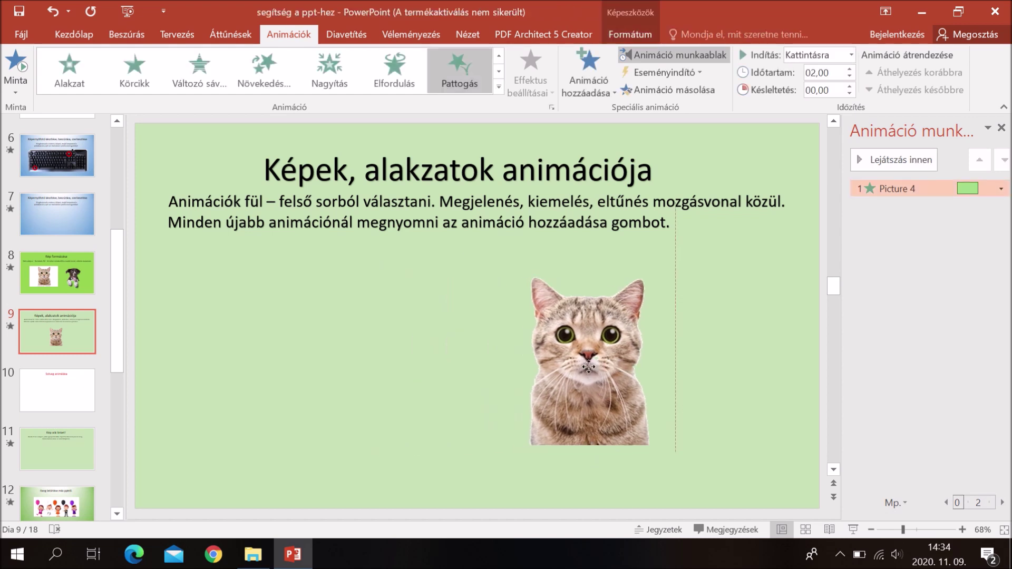
Bring up the Animáció hozzáadása effect list for a second animation on the cat
click(498, 86)
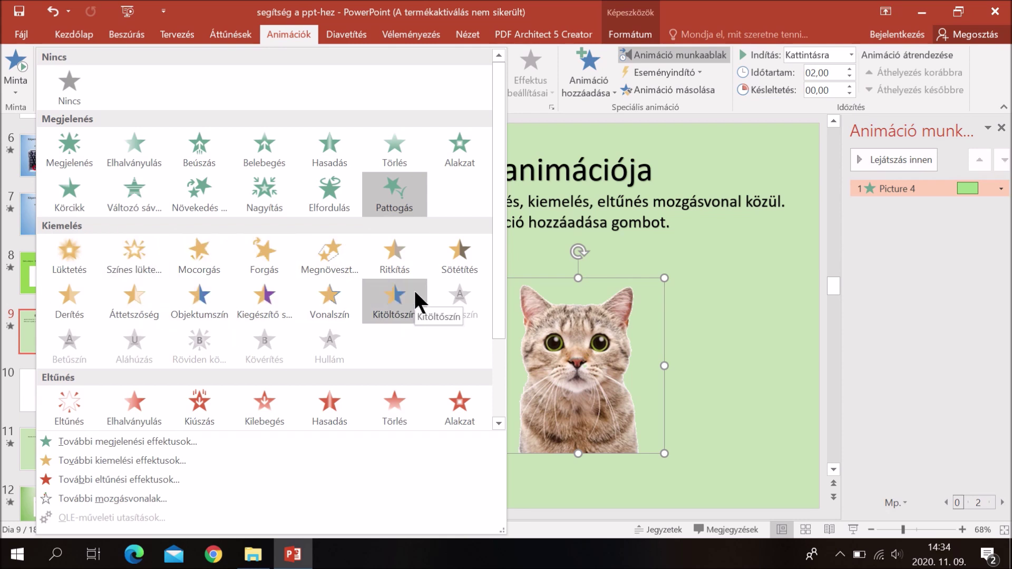
click(705, 293)
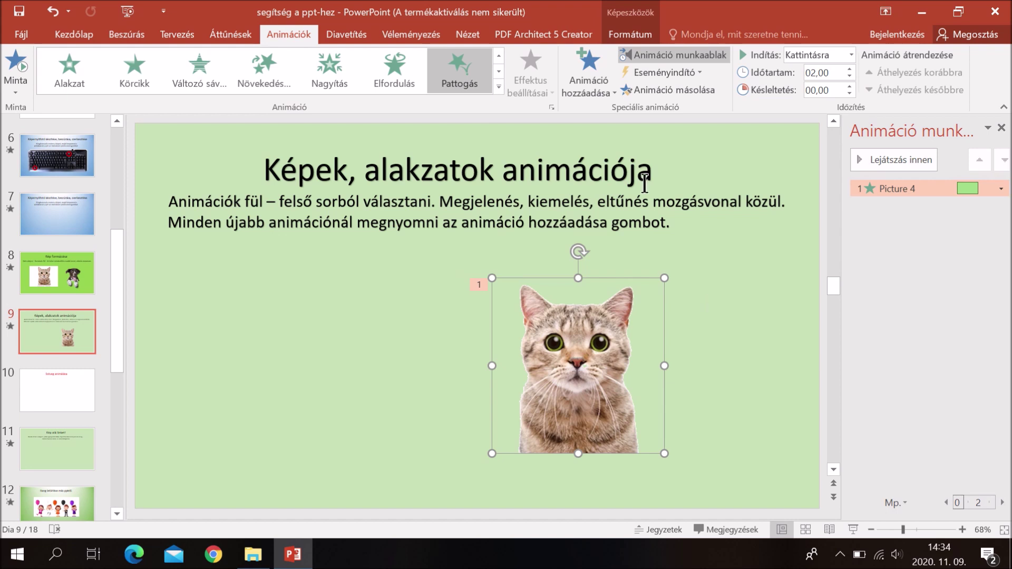
click(577, 87)
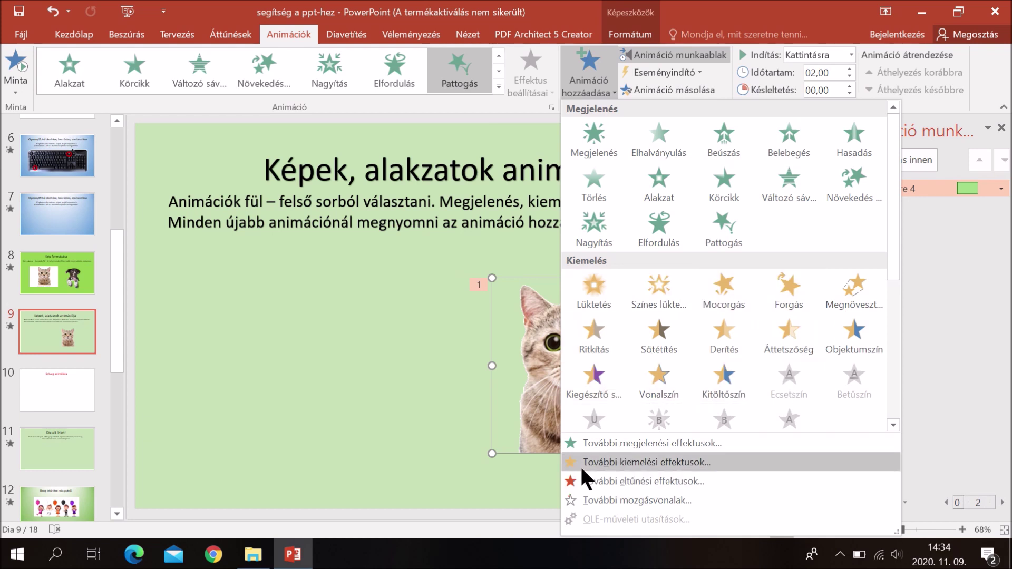
Add the Megnövesztés grow emphasis as the cat's second animation and move the cat left
click(609, 461)
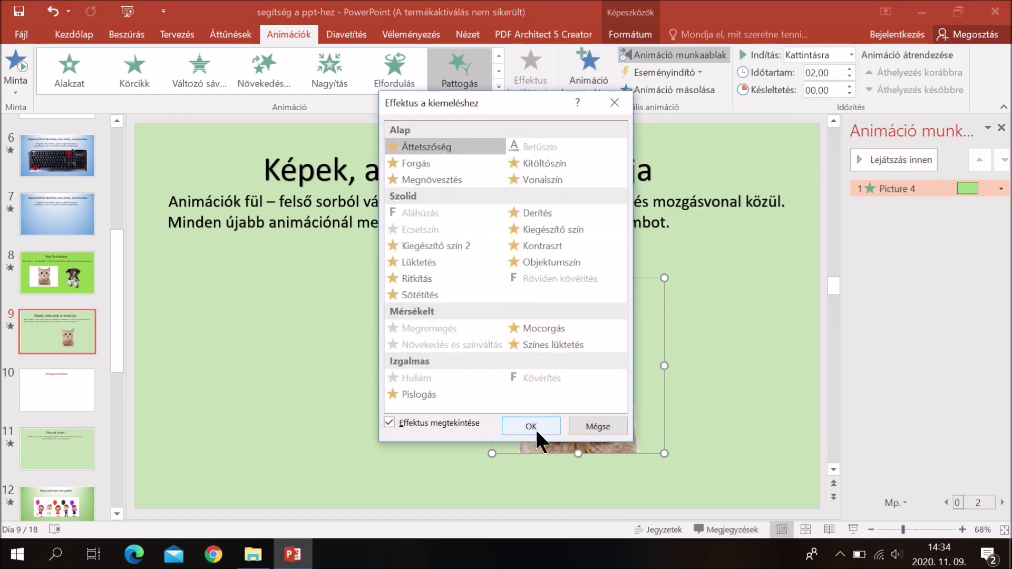
click(425, 176)
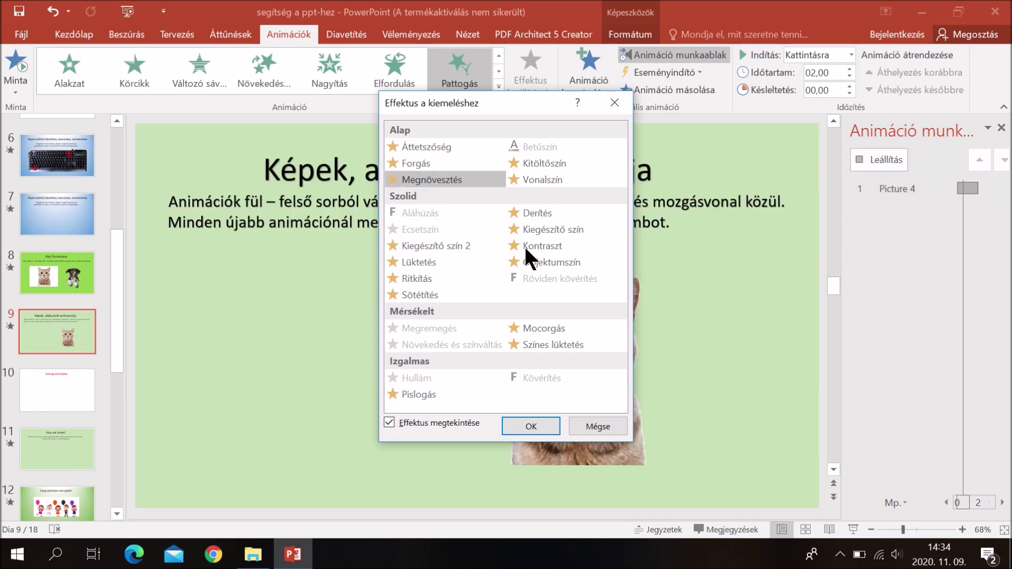
click(529, 425)
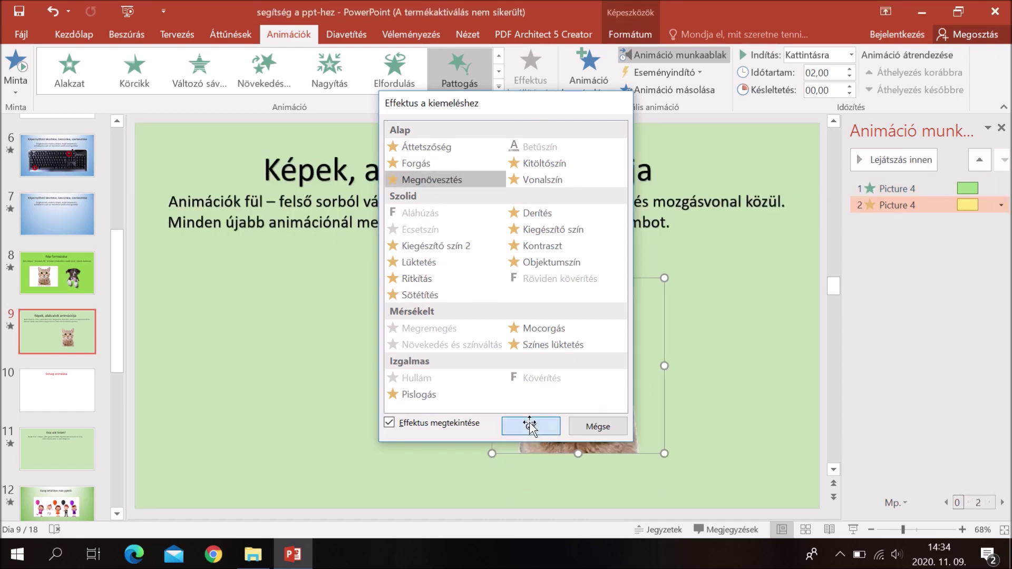
drag(569, 395, 303, 369)
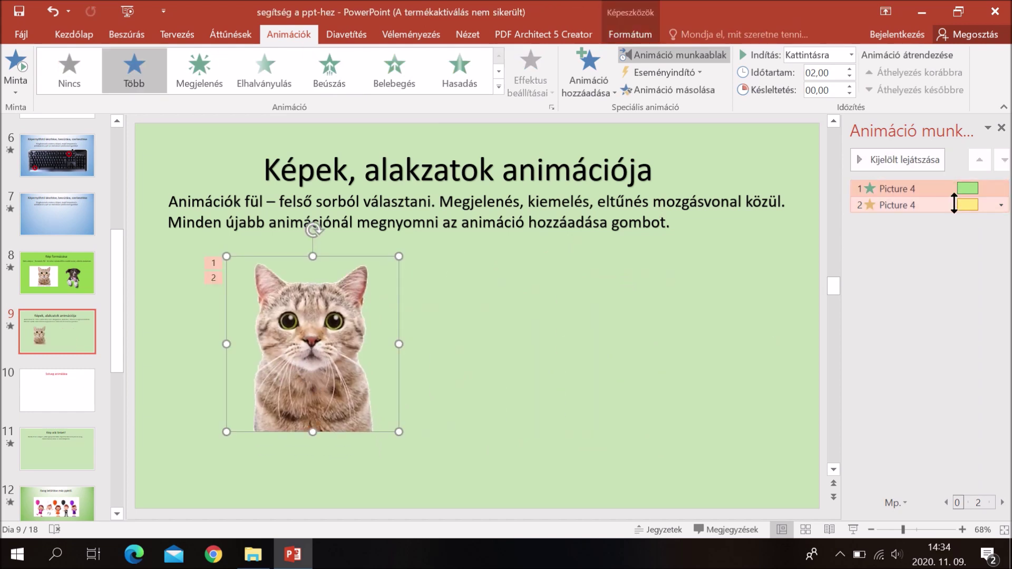
click(1001, 206)
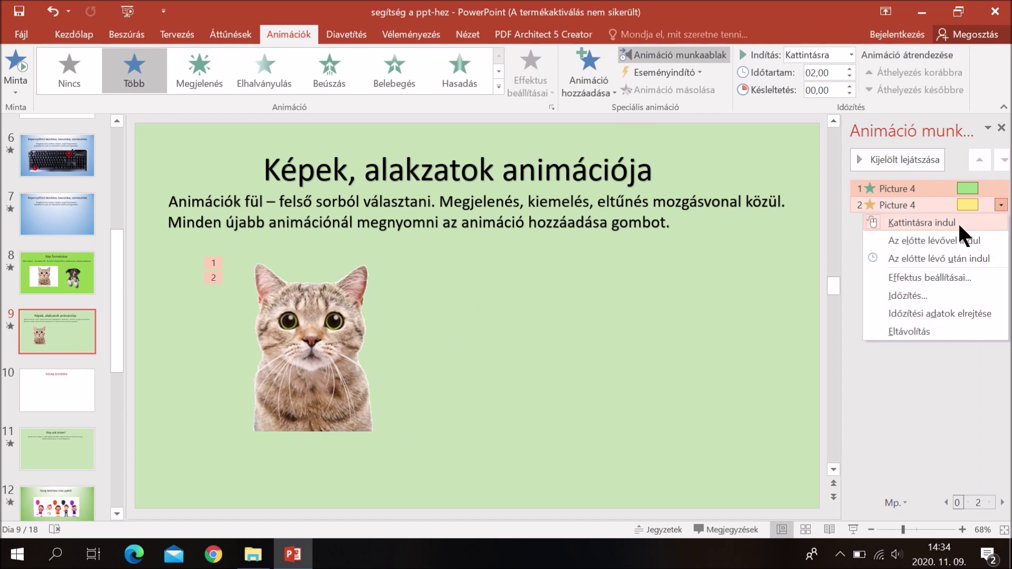
Keep the grow animation at 2 seconds on click, then preview both cat animations
click(942, 272)
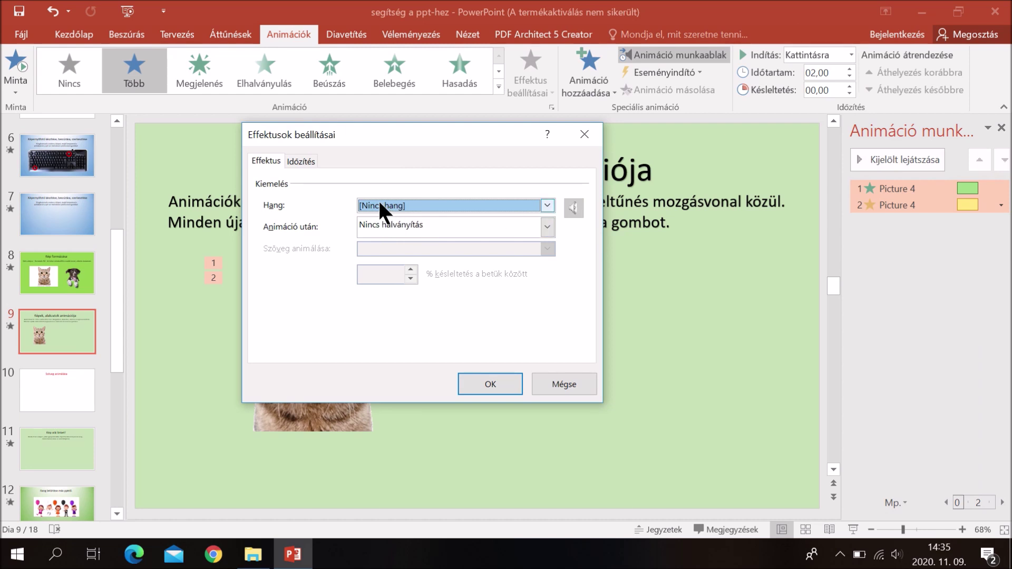
click(303, 161)
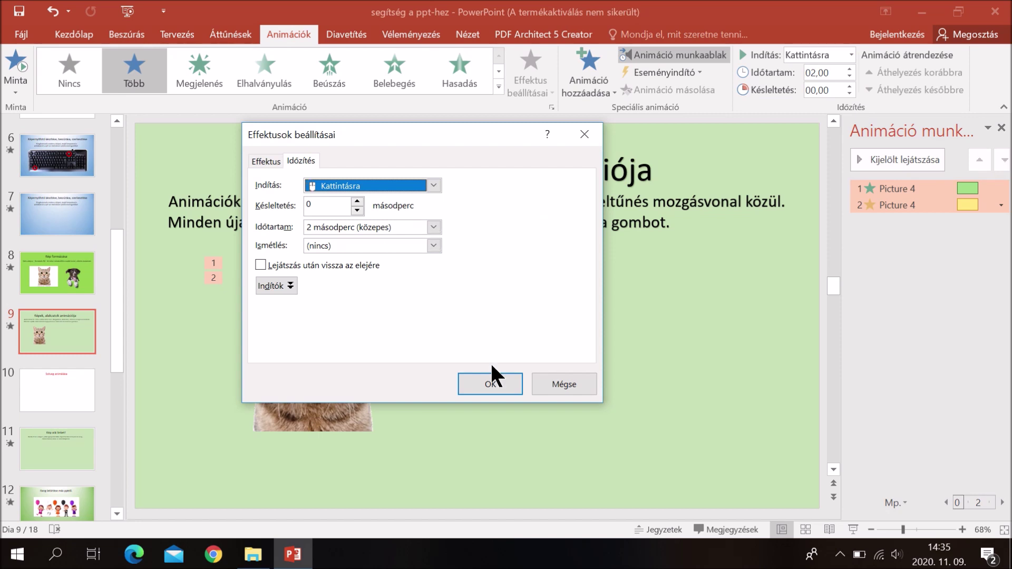
click(496, 385)
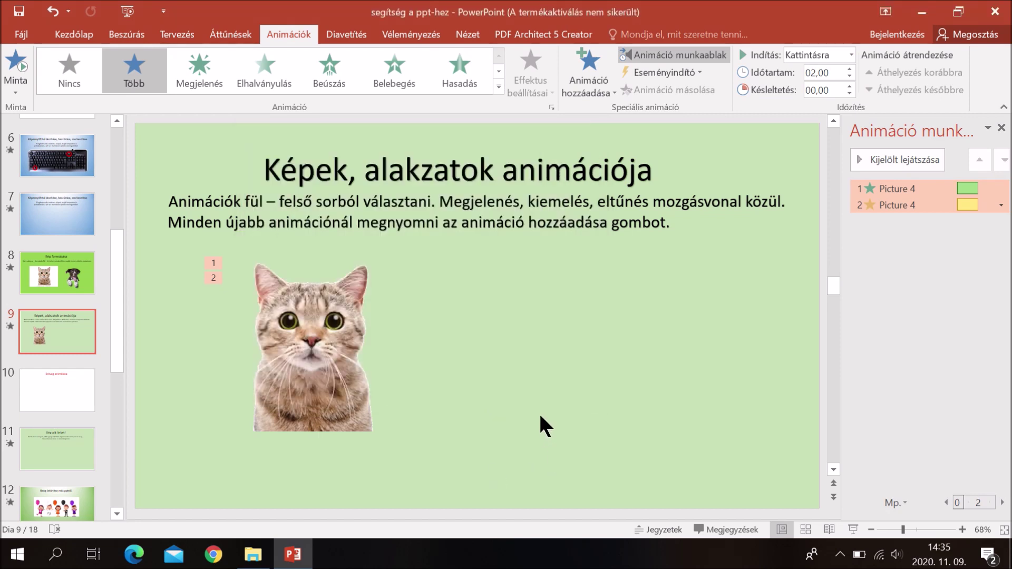
click(901, 159)
Reopen the effect settings without changing anything, then reselect the cat picture
click(1000, 205)
click(953, 277)
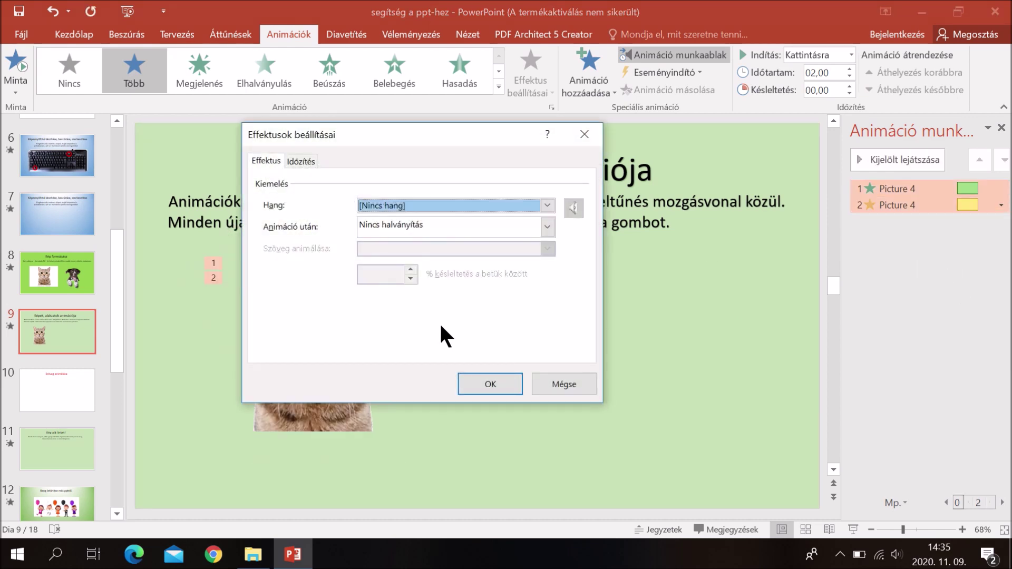
click(567, 387)
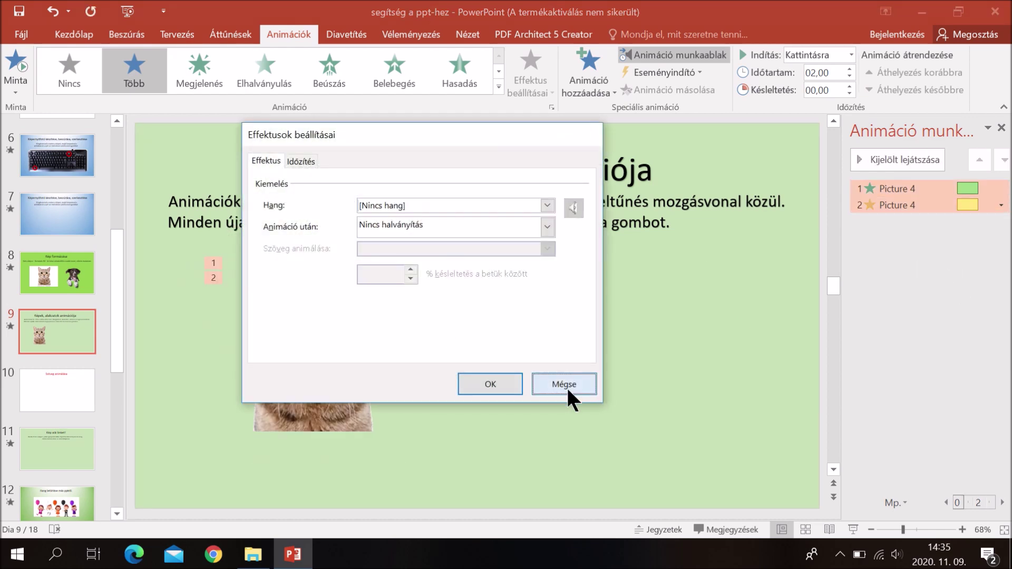
click(739, 403)
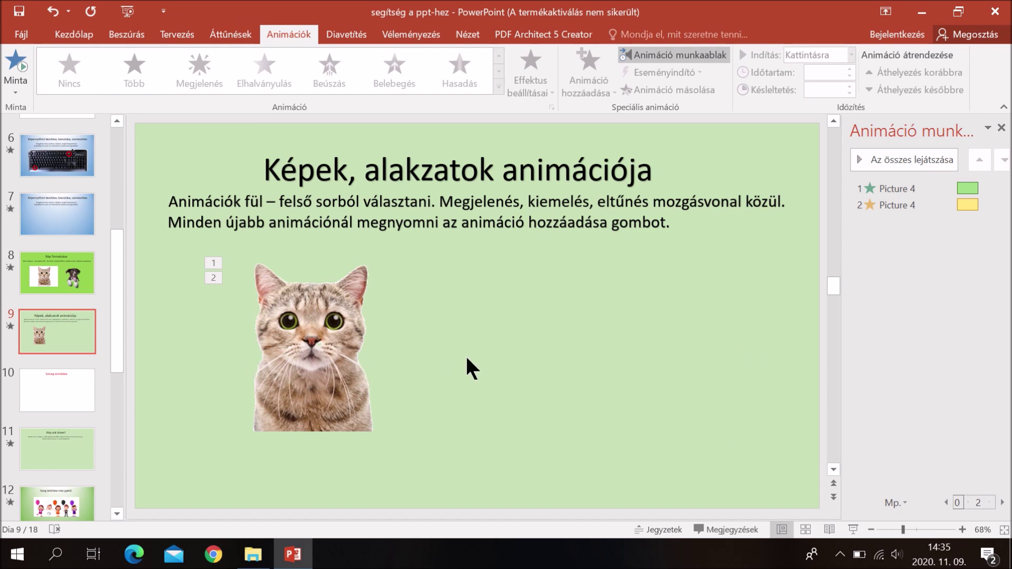
click(284, 366)
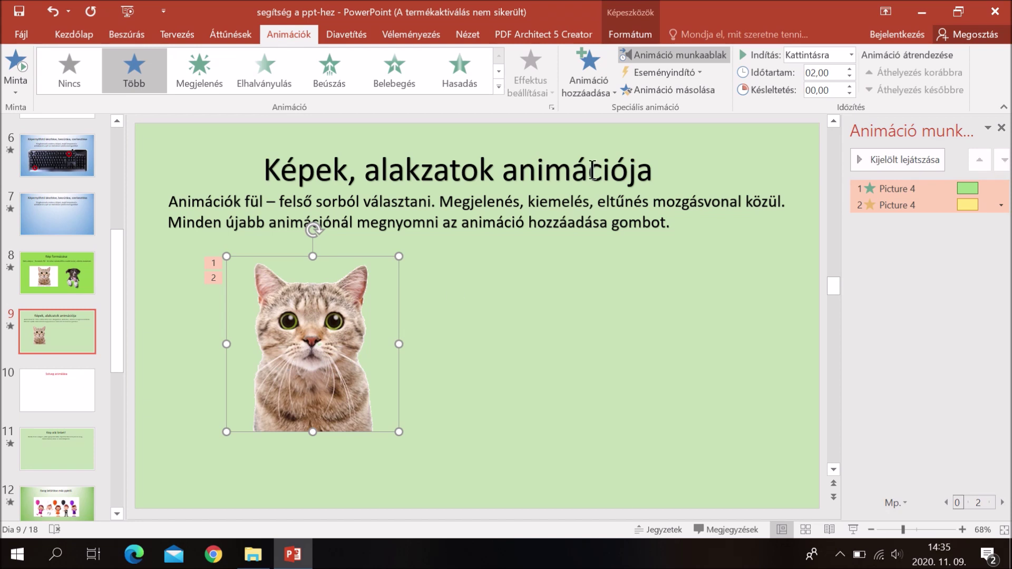
click(597, 91)
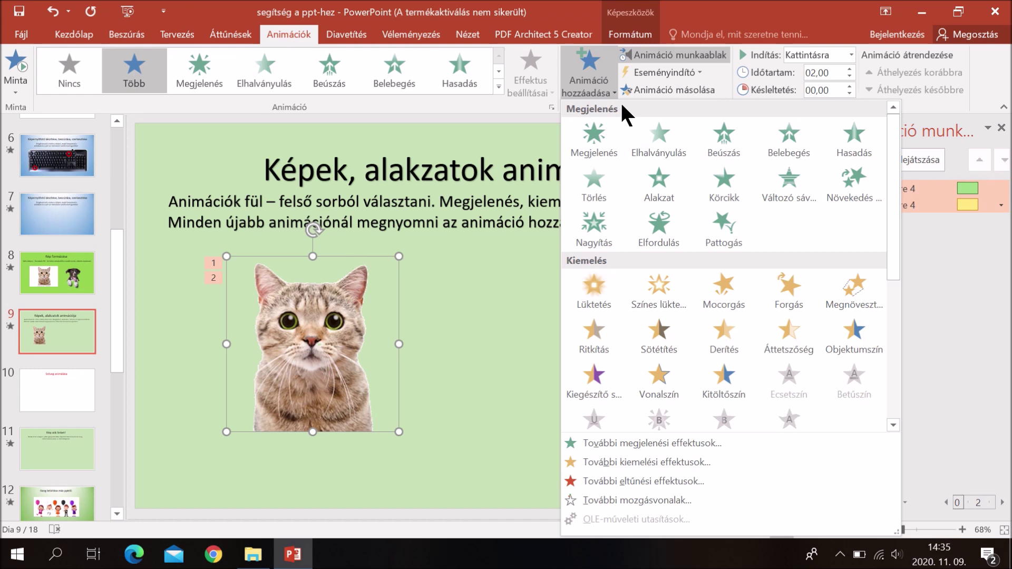
Add the Bumeráng exit effect from More Exit Effects to the cat picture
drag(890, 249, 902, 375)
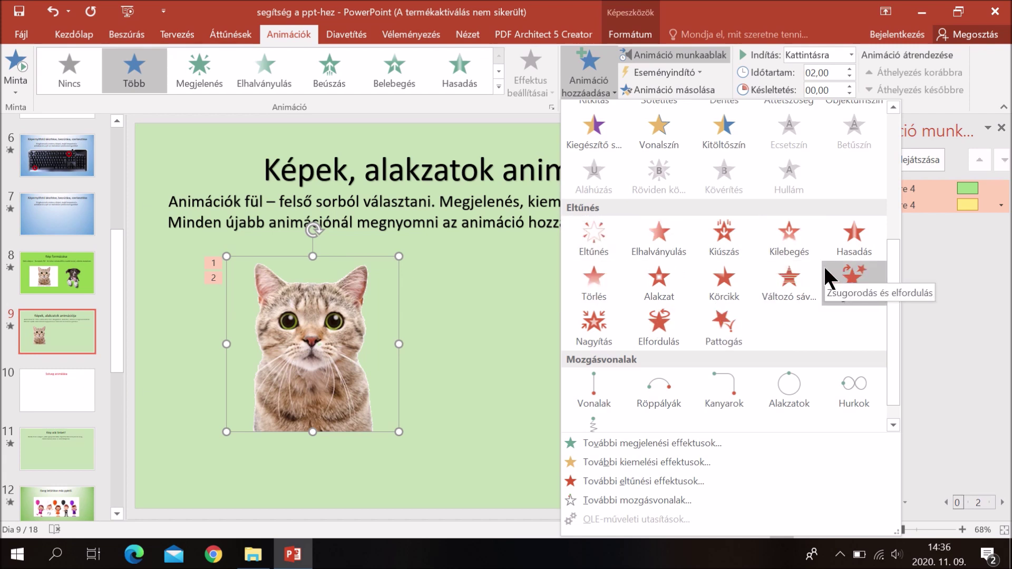
click(613, 478)
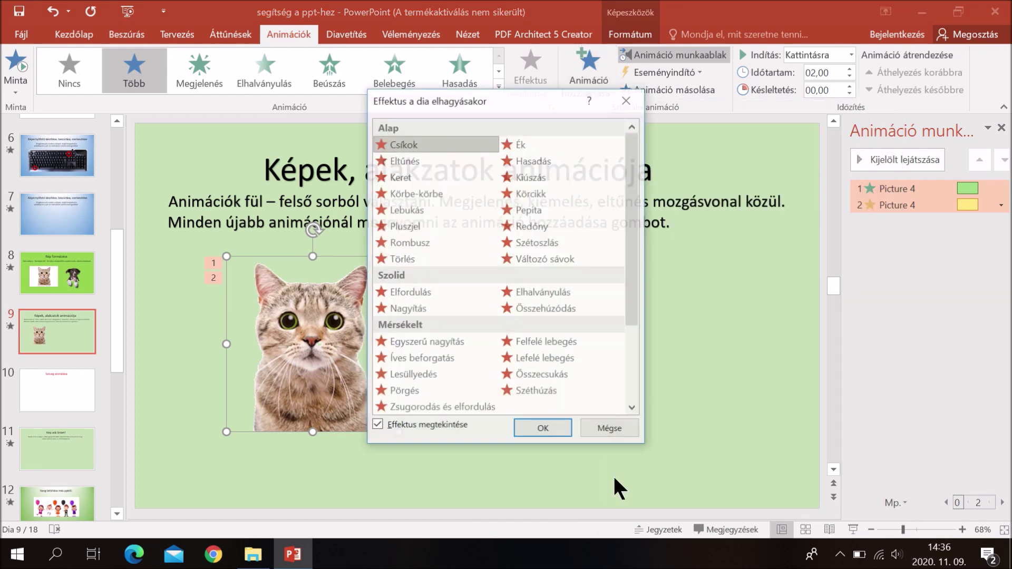
mouse_move(633, 168)
mouse_down()
mouse_move(646, 289)
mouse_move(630, 350)
mouse_up()
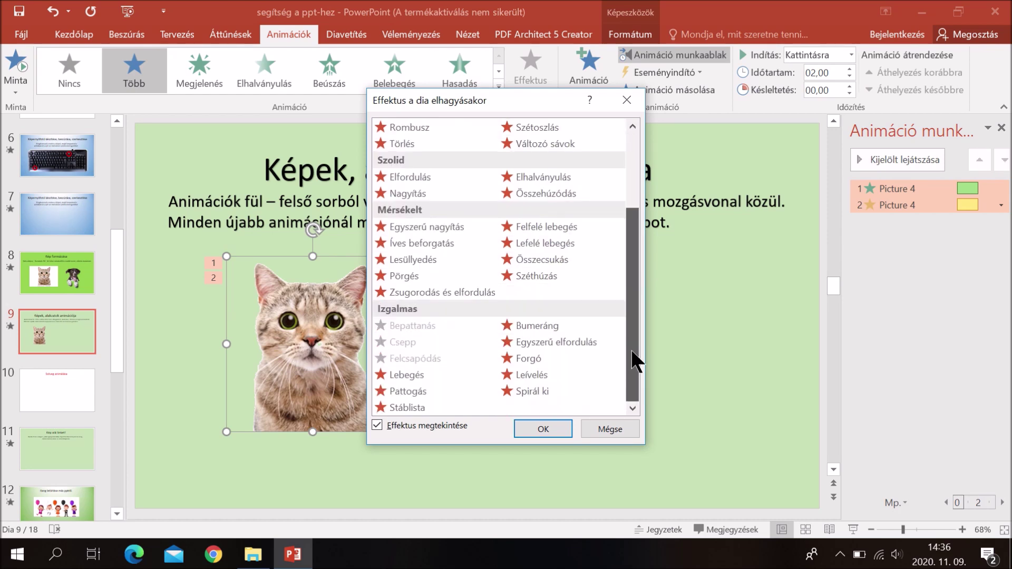
click(534, 328)
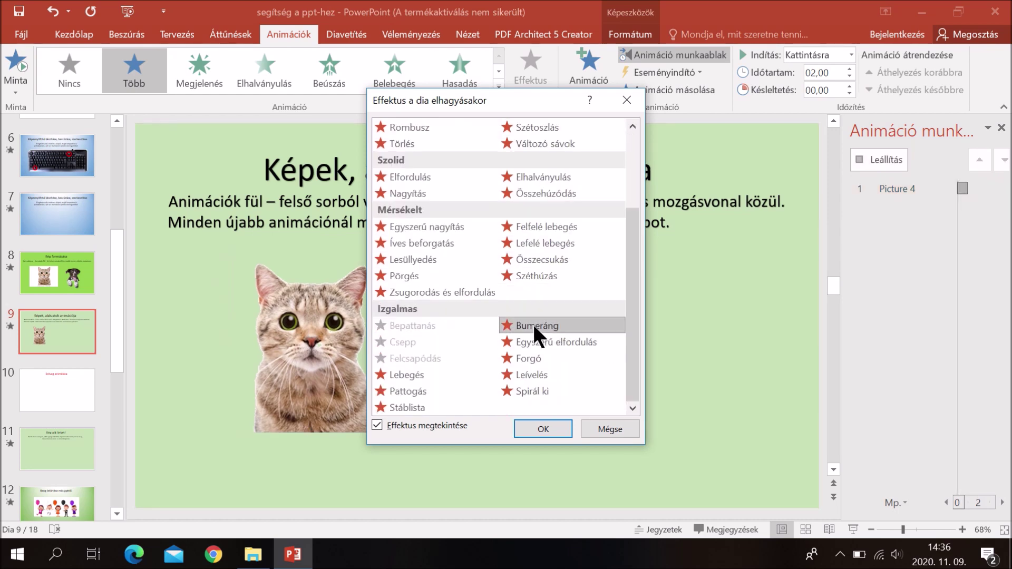
click(530, 428)
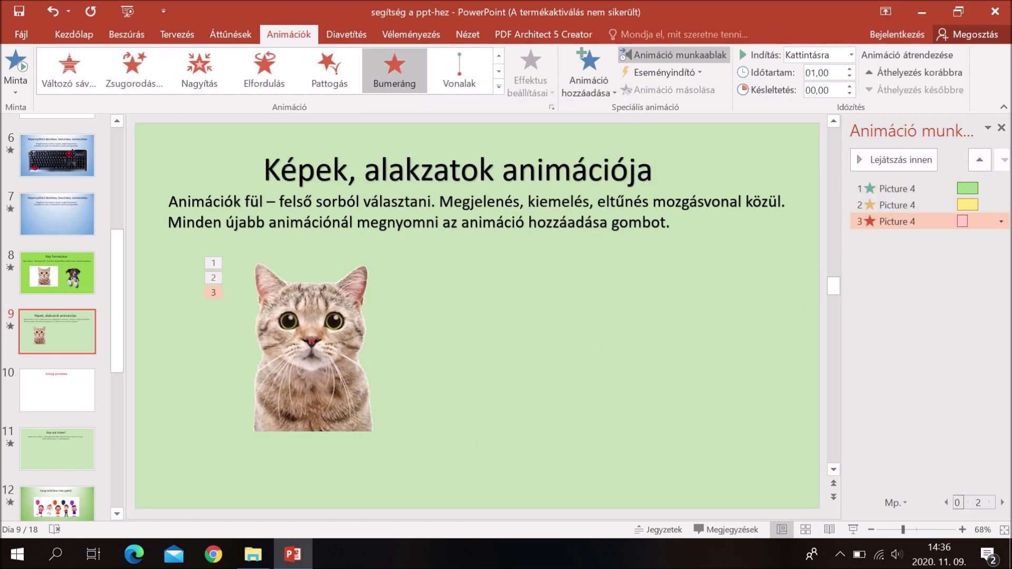
Set the Bumeráng animation's duration to 2 seconds (Medium)
click(1001, 222)
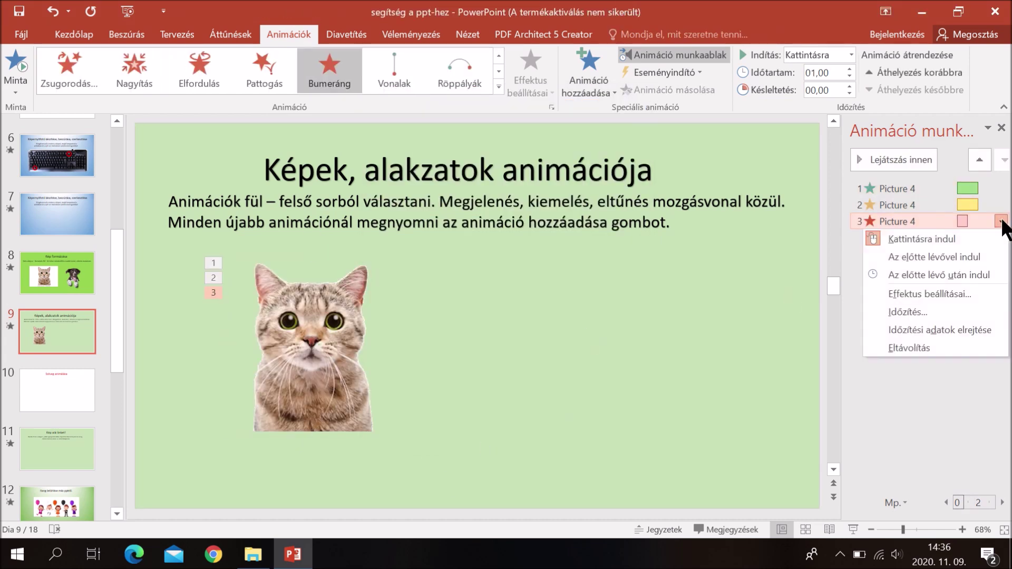
click(935, 292)
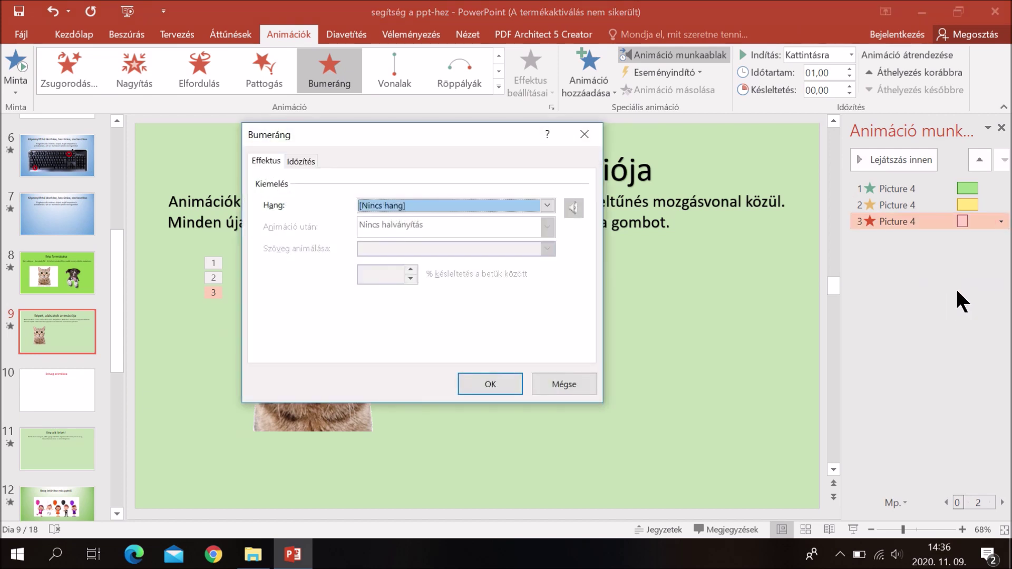
click(306, 161)
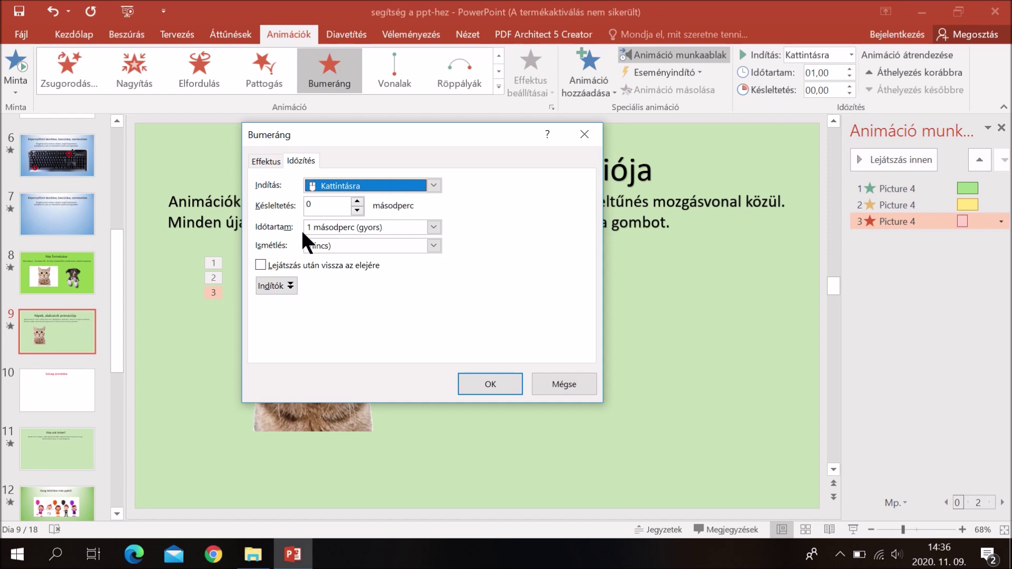
click(434, 227)
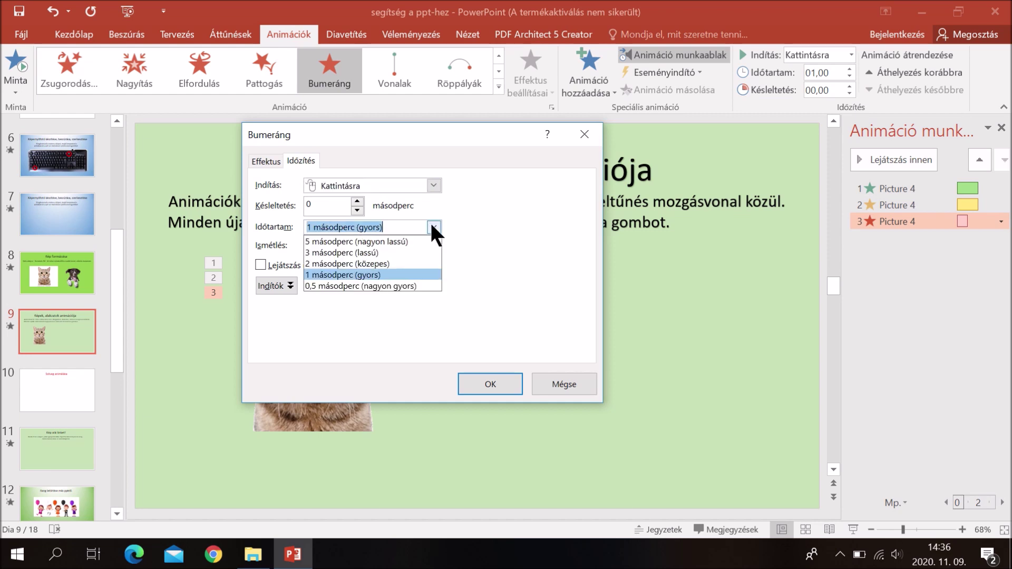
click(364, 265)
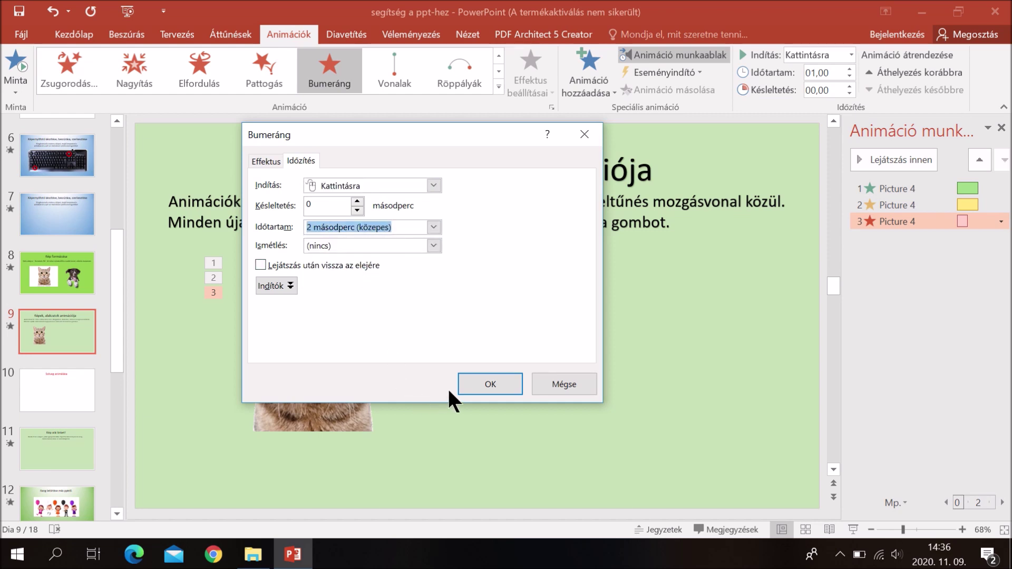
click(476, 385)
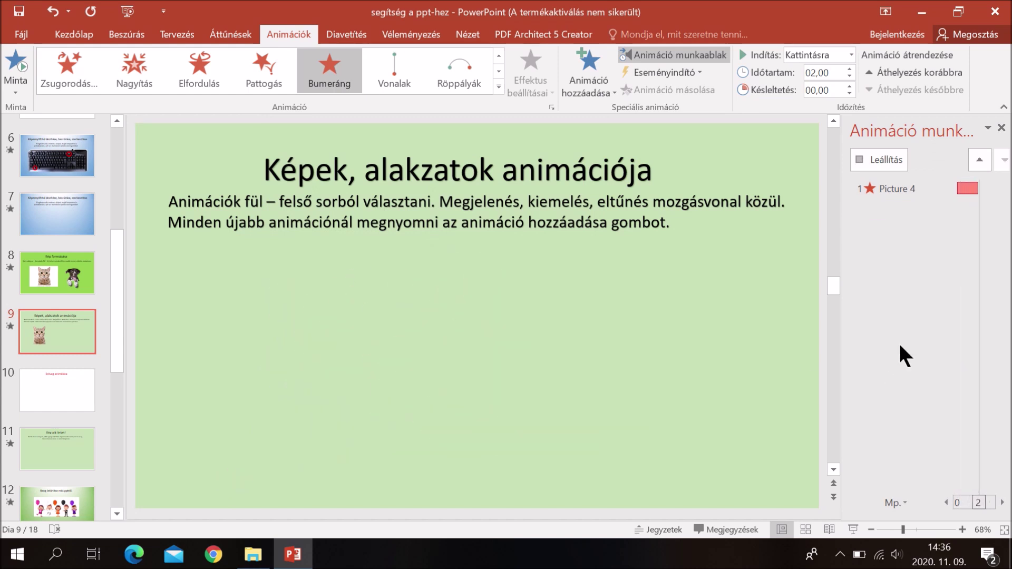
click(882, 190)
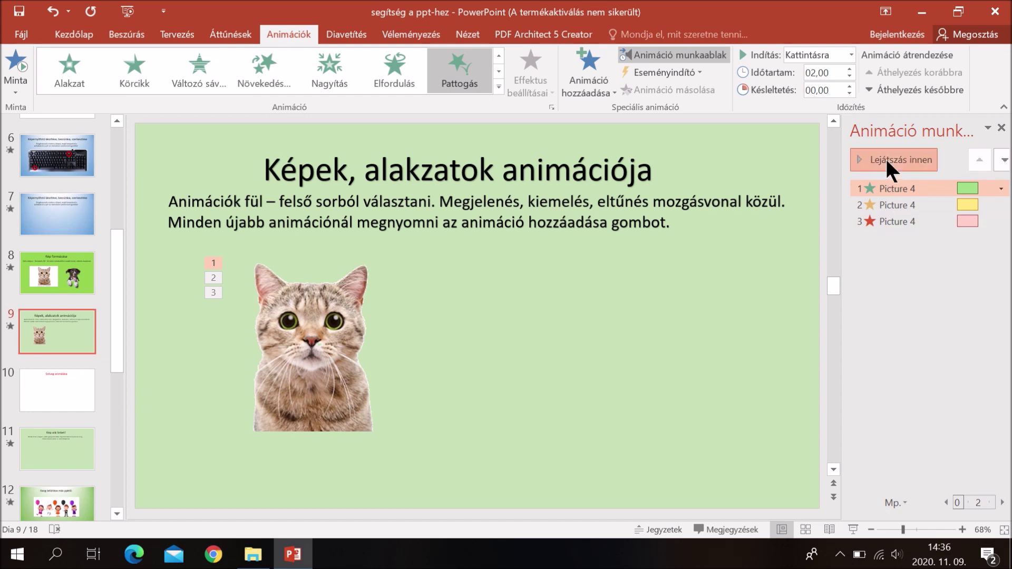
Preview all three animations from the first, then shift the cat picture slightly left
click(887, 163)
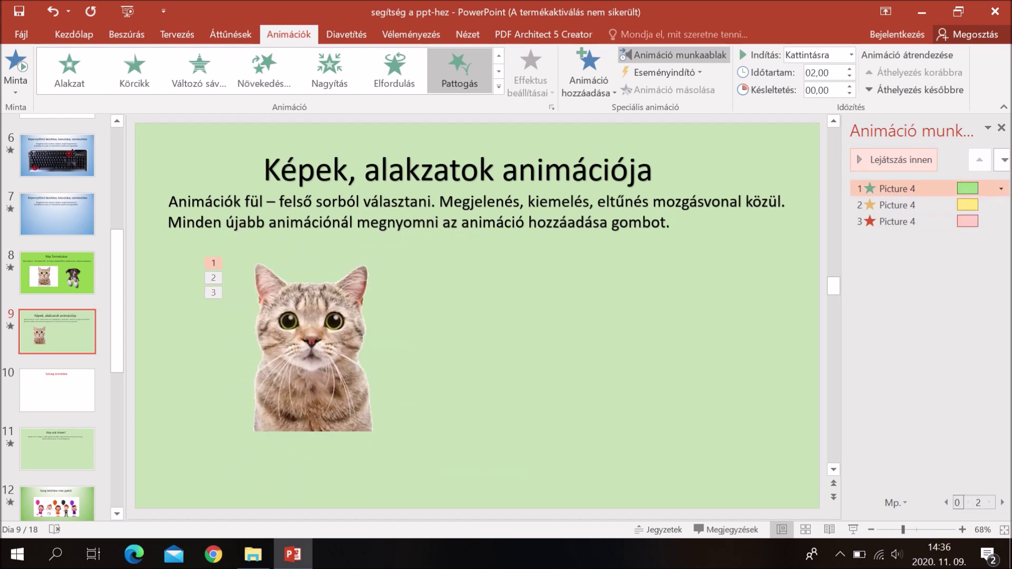
drag(323, 362, 338, 372)
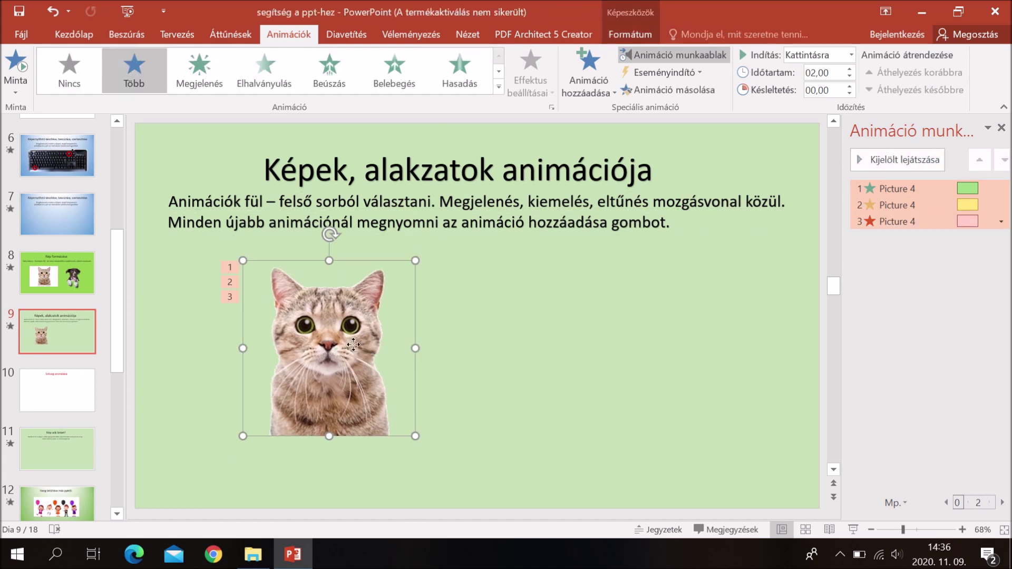
drag(353, 364, 305, 359)
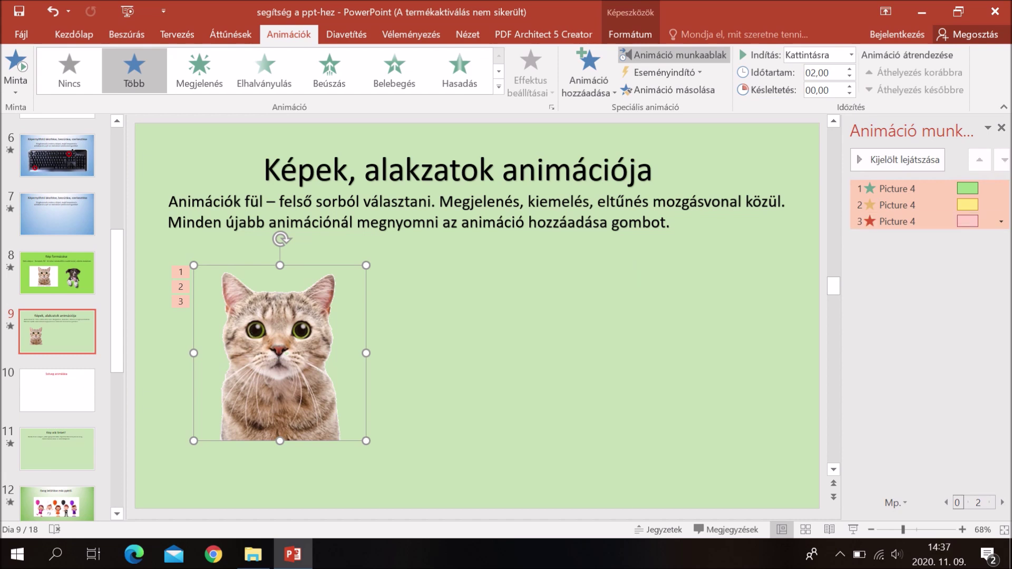
click(1001, 221)
Remove the cat picture's animations and move it up and left
click(928, 346)
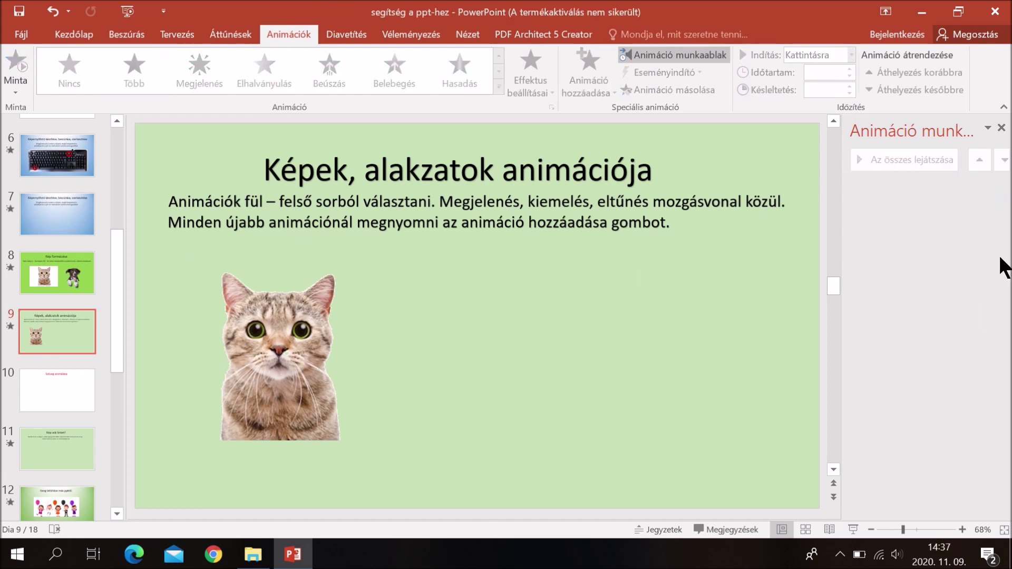
click(309, 390)
drag(309, 390, 285, 381)
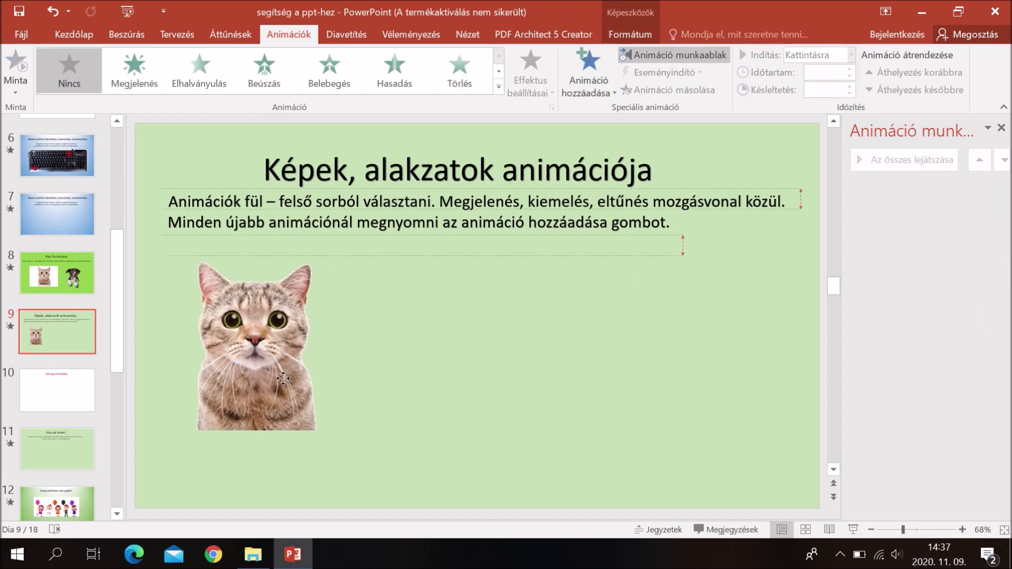
Insert a hamster photo from a Bing 'mouse' search and place it lower right
click(127, 33)
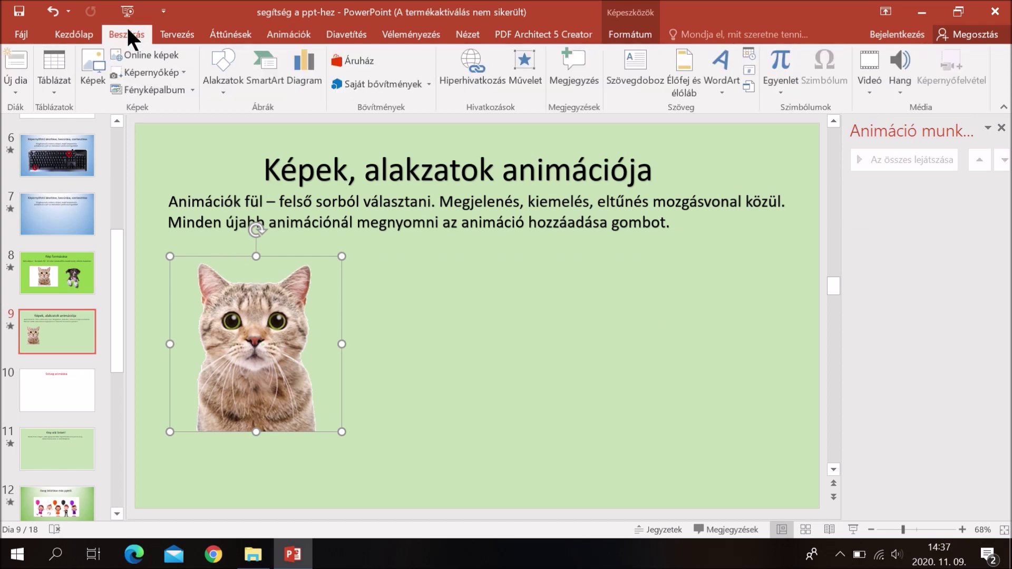
click(141, 53)
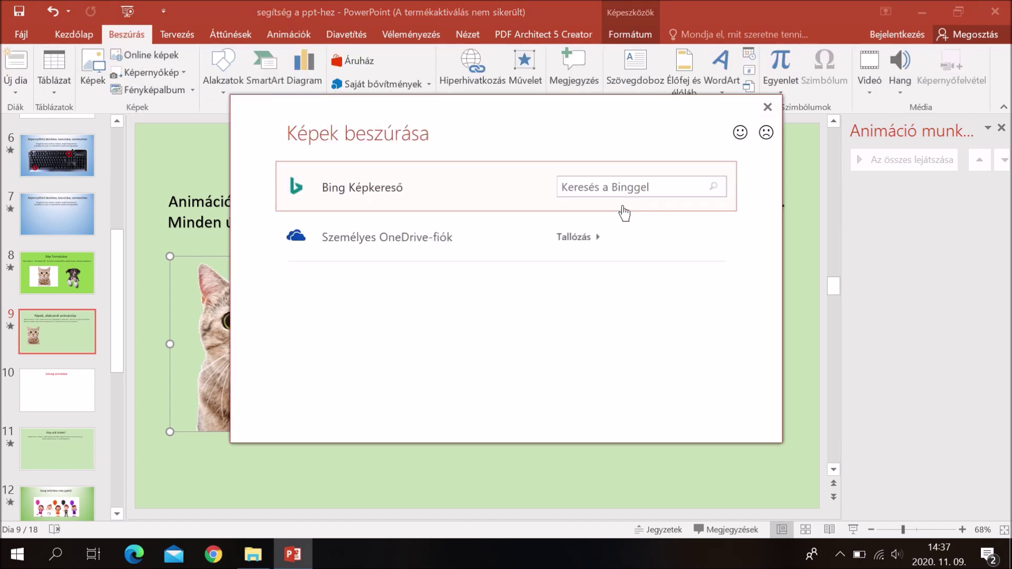
click(628, 186)
text(mouse)
key(Return)
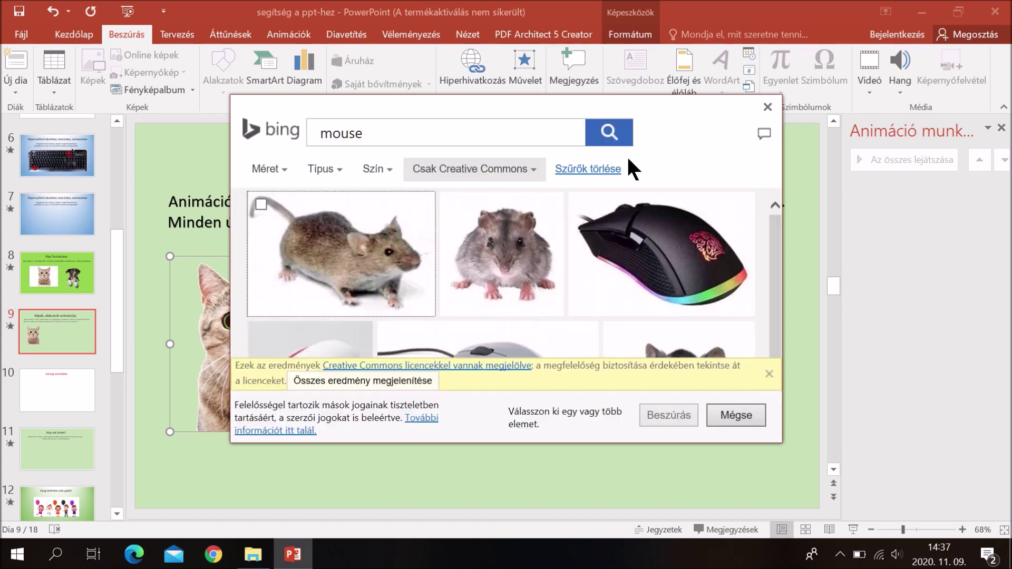
click(494, 260)
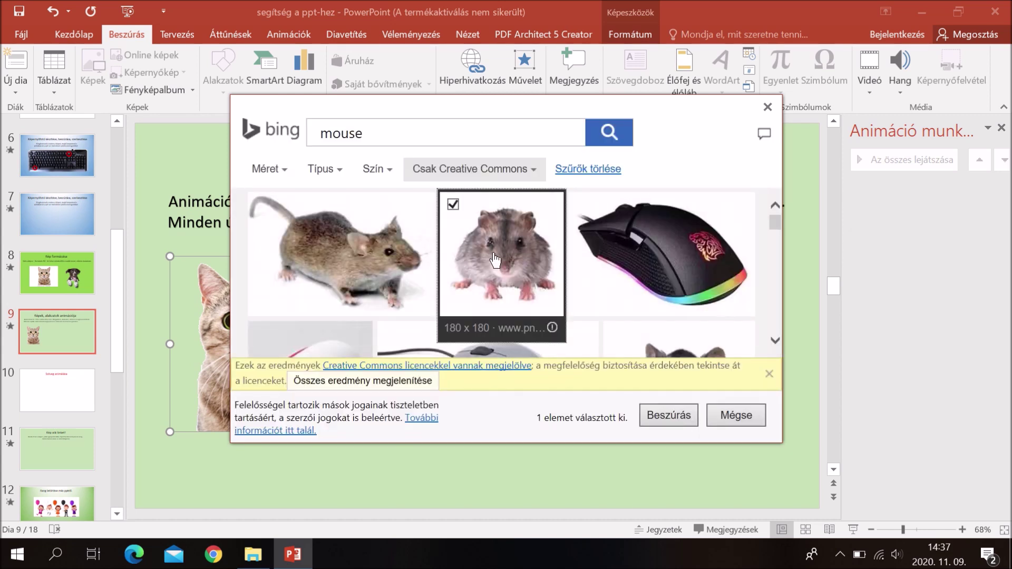
click(685, 413)
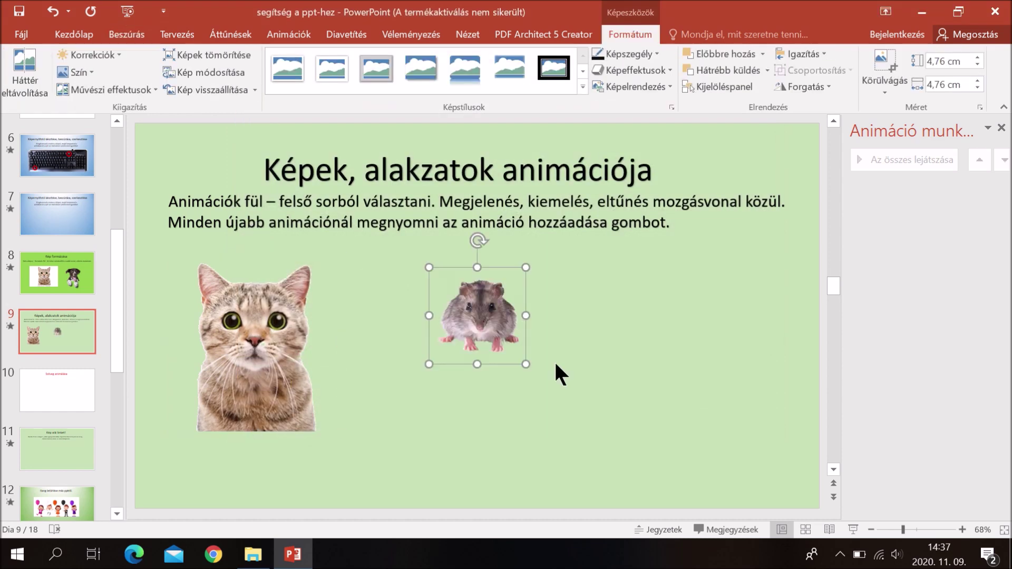
drag(515, 336, 685, 411)
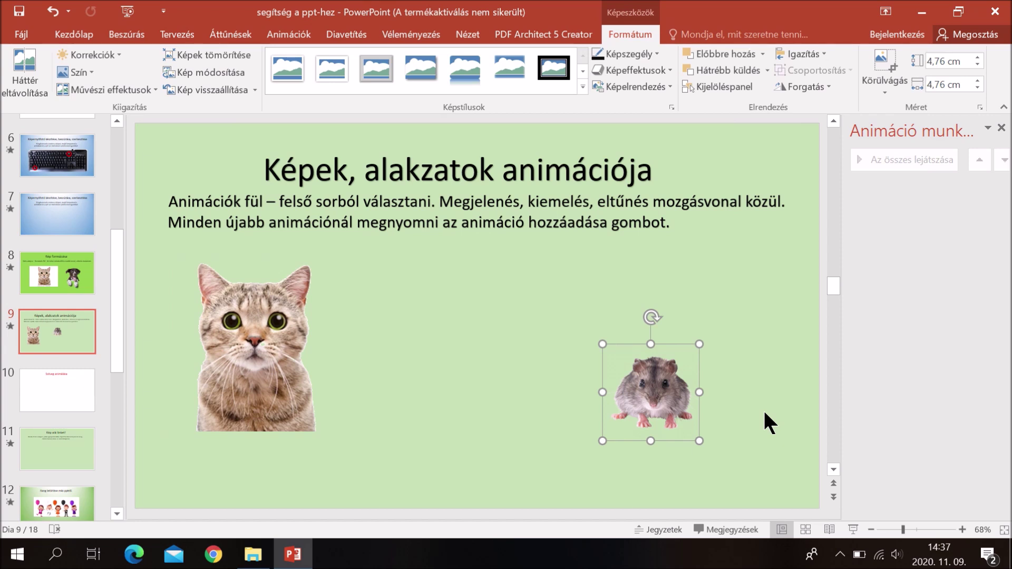
Nudge the hamster slightly right and the cat slightly right and down, then show Animációk
drag(671, 392, 696, 386)
drag(273, 392, 284, 396)
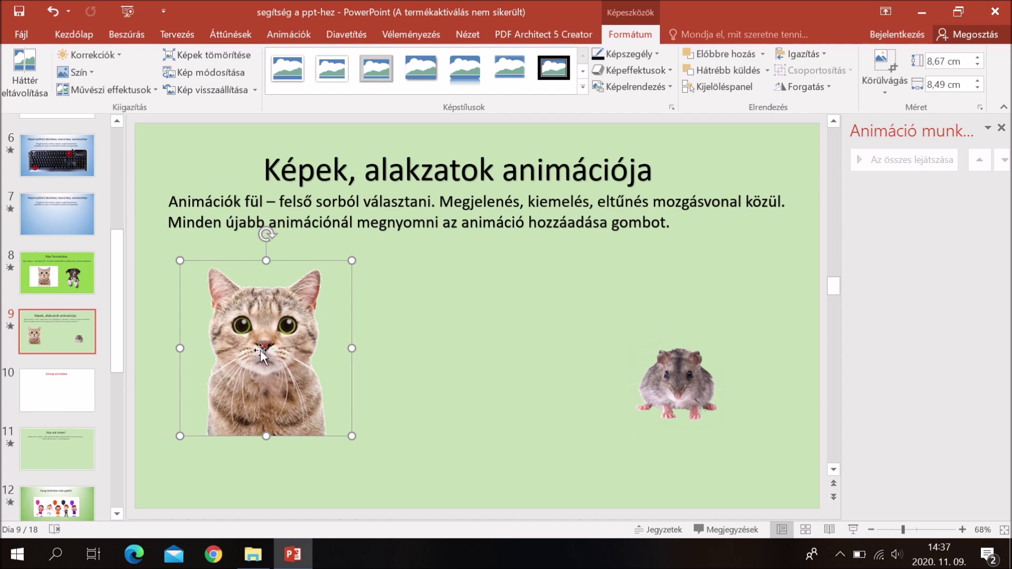
click(282, 33)
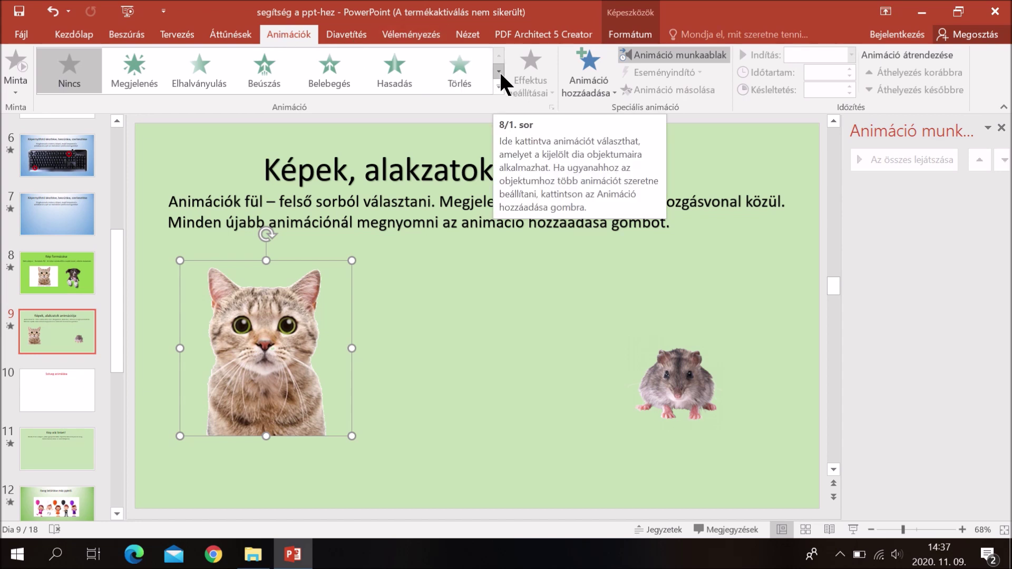
Apply the Helyrerakás entrance effect to the cat picture, starting on click
click(499, 87)
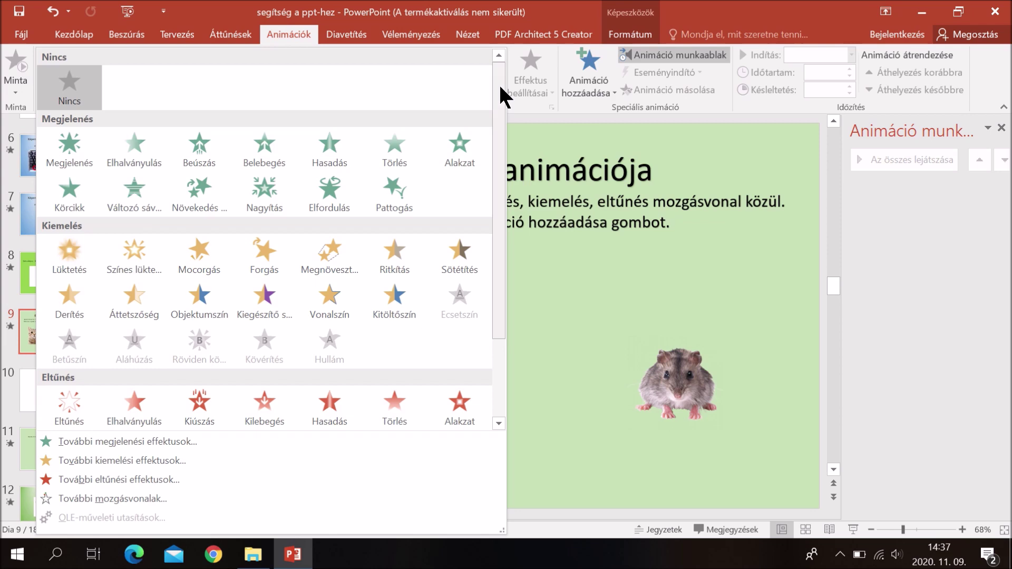
click(87, 443)
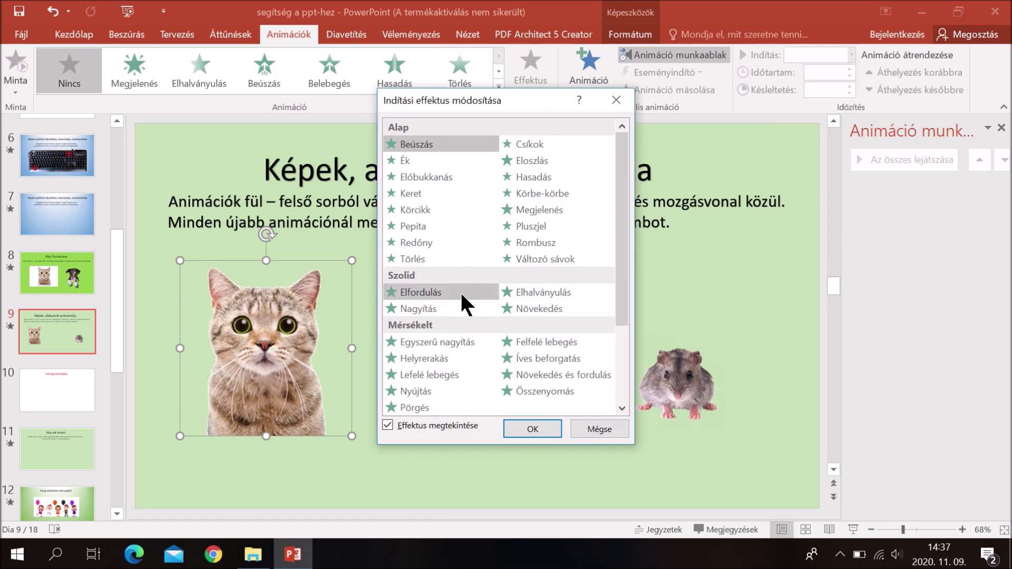
click(419, 353)
click(532, 429)
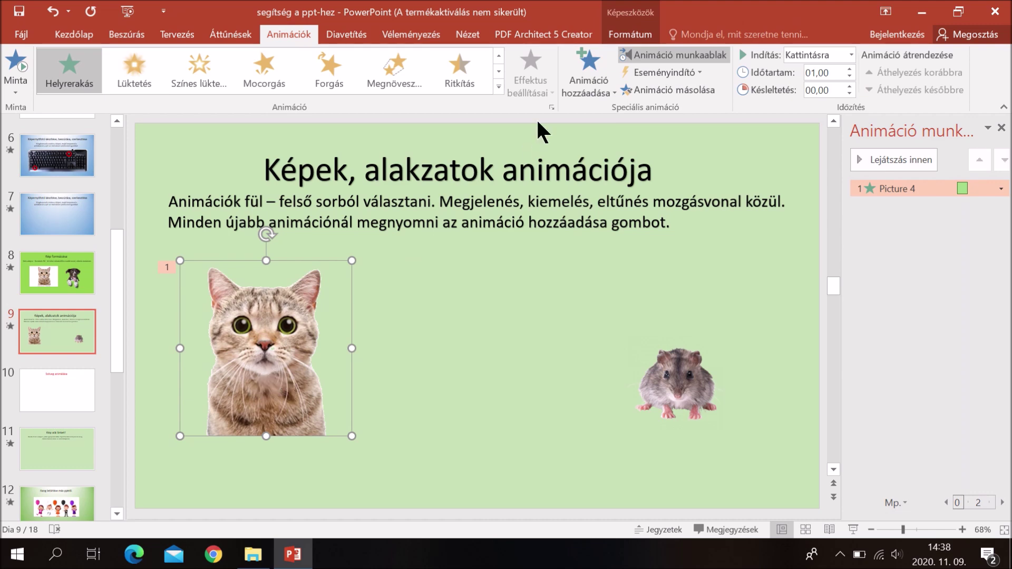
click(577, 85)
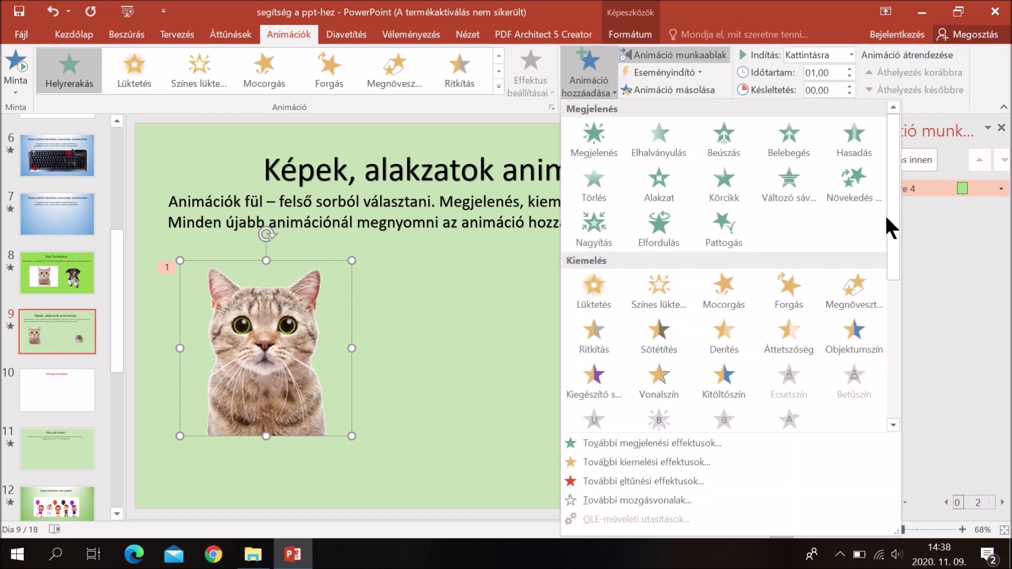
Add the Cikcakk zigzag motion path as the cat's second animation, then nudge the hamster lower right
drag(891, 199, 900, 352)
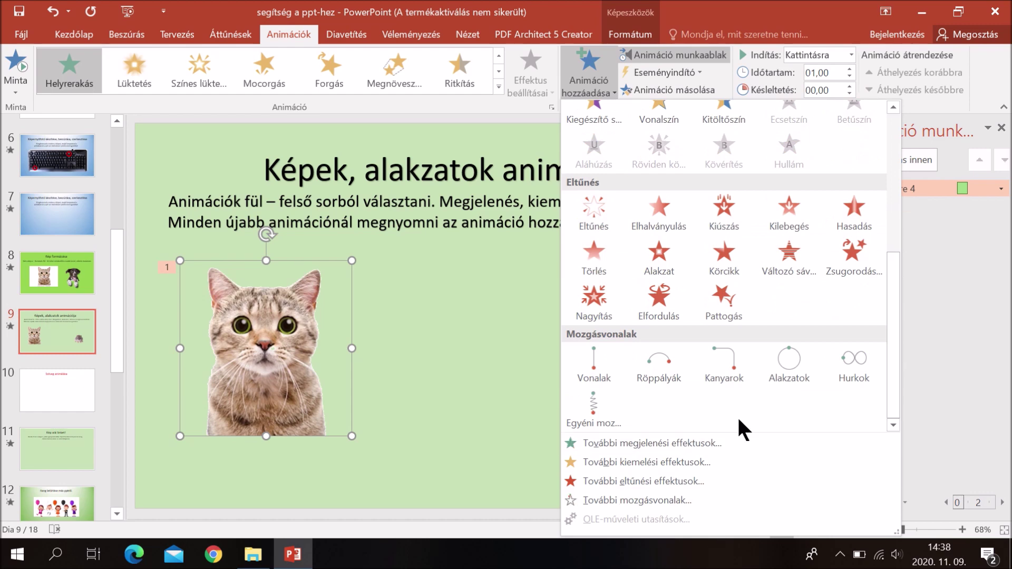
click(603, 500)
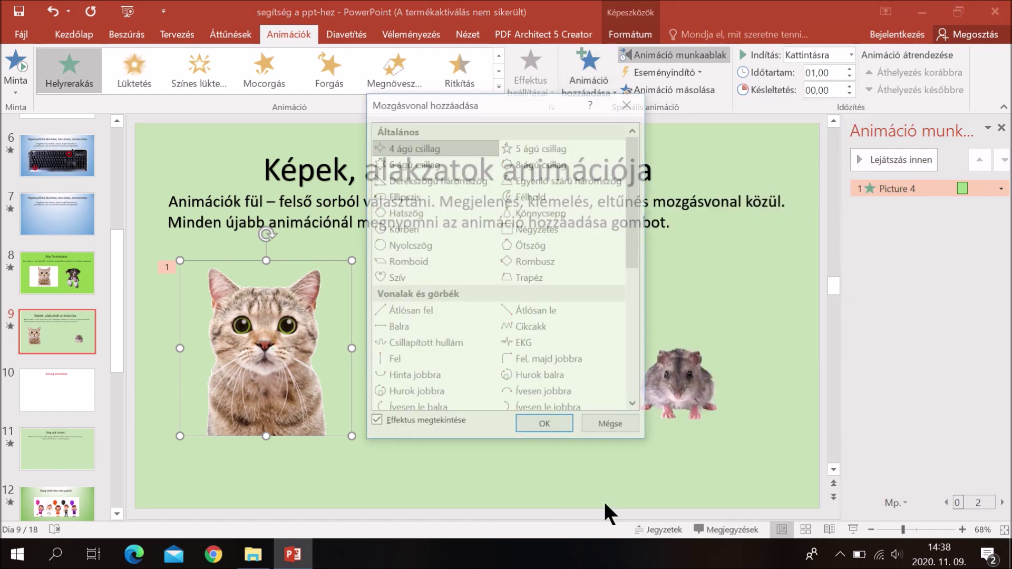
mouse_move(634, 161)
mouse_down()
mouse_move(638, 299)
mouse_move(622, 157)
mouse_up()
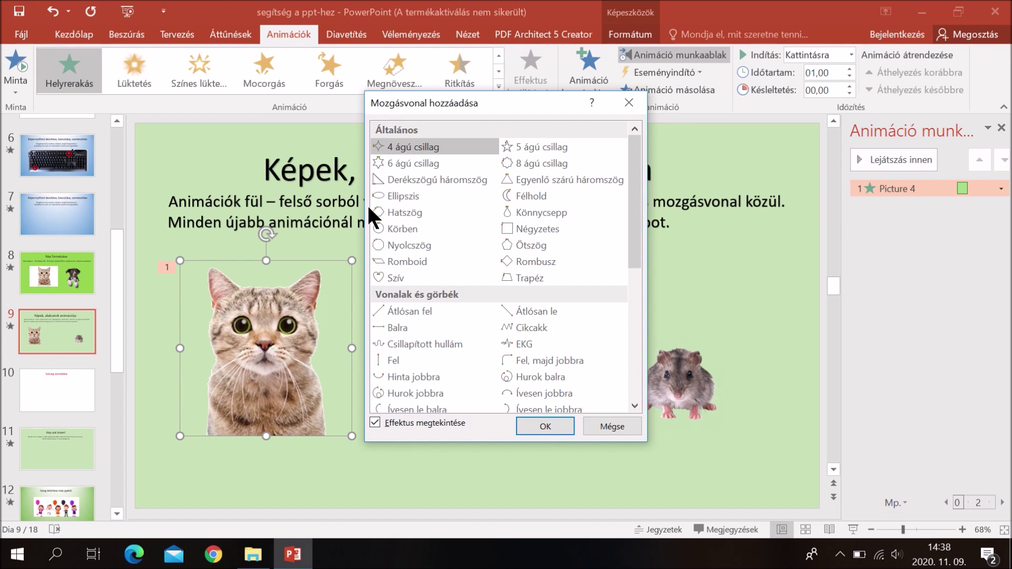
drag(631, 191, 640, 266)
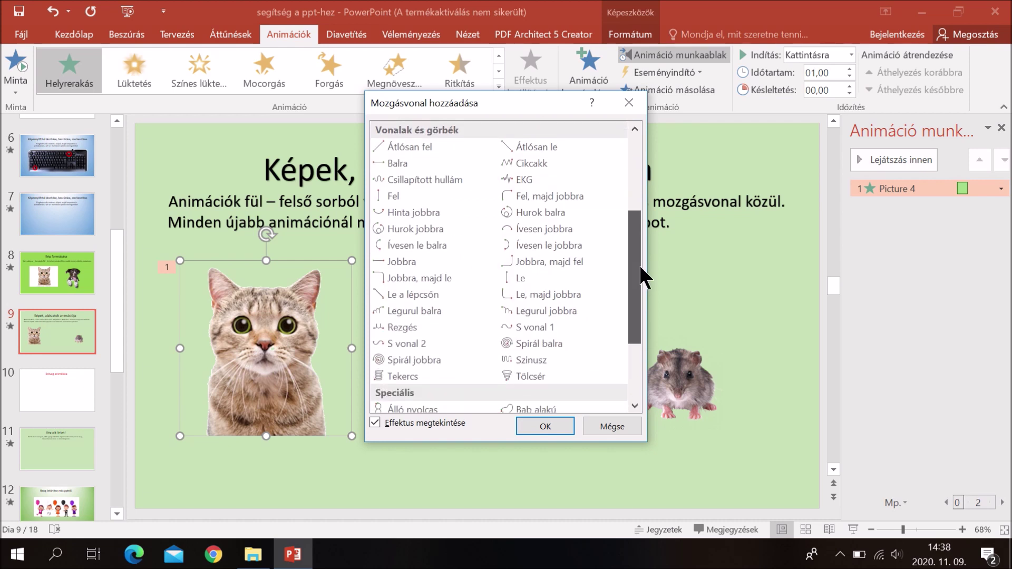
drag(639, 264, 642, 245)
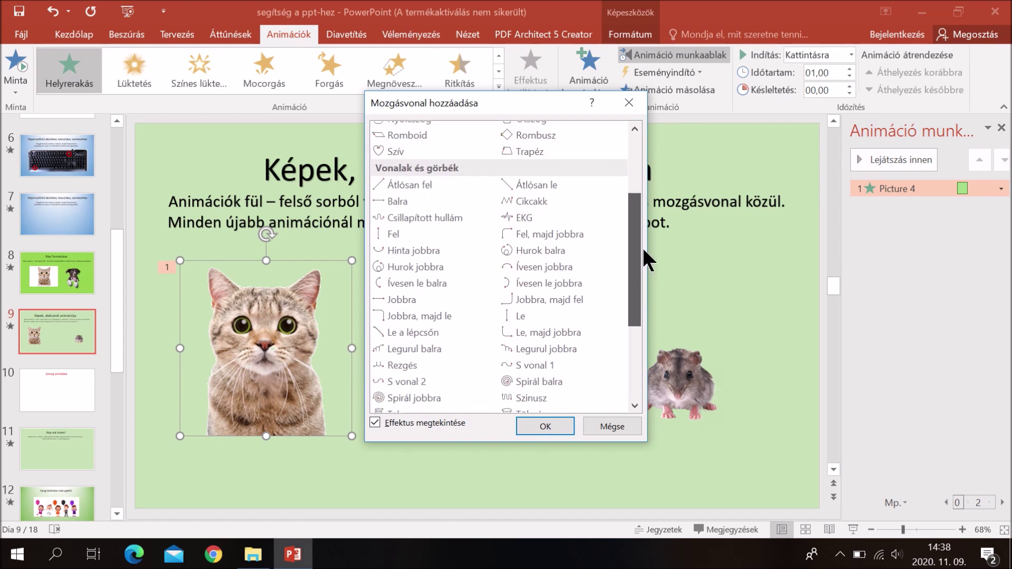
click(533, 195)
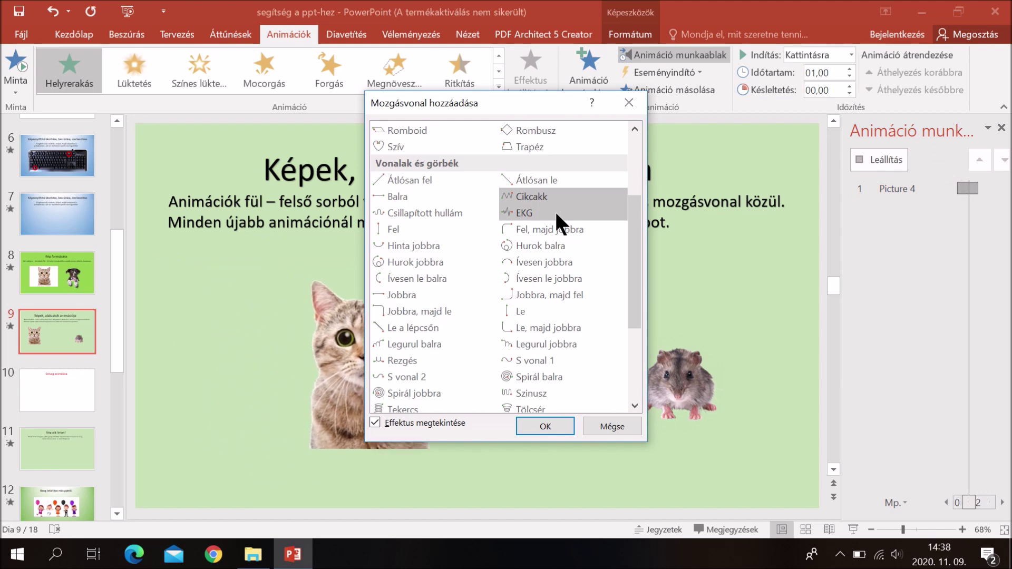
click(549, 426)
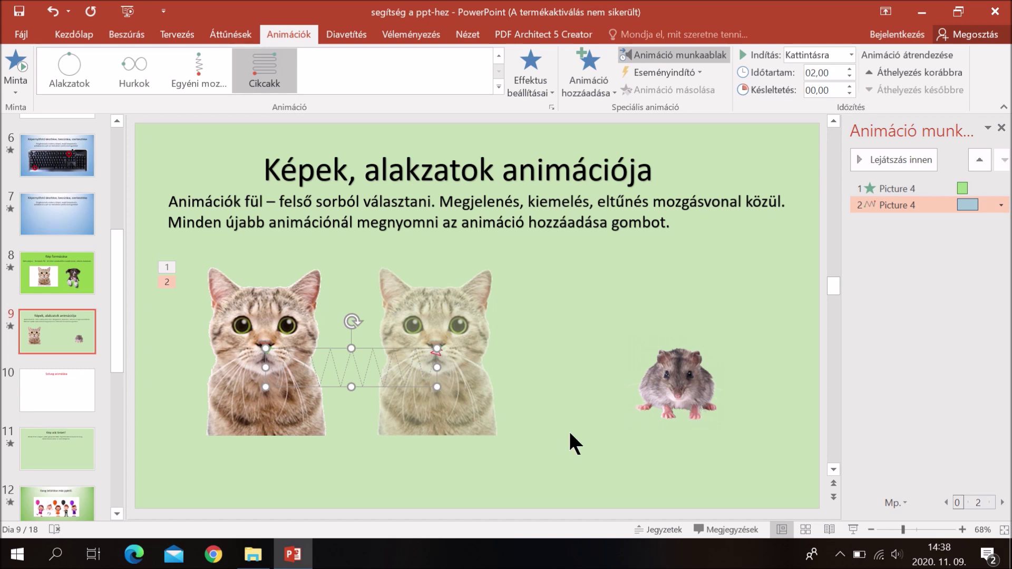
mouse_move(658, 404)
mouse_down()
mouse_move(453, 419)
mouse_move(669, 421)
mouse_move(754, 406)
mouse_move(712, 414)
mouse_up()
Select the cat's zigzag path and stretch its end onto the hamster picture
click(265, 416)
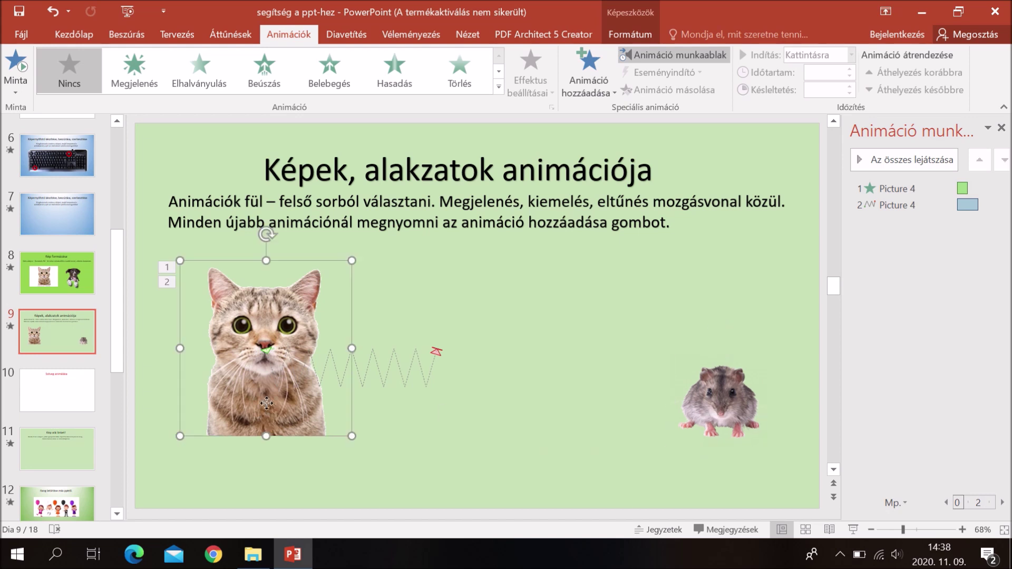
click(402, 359)
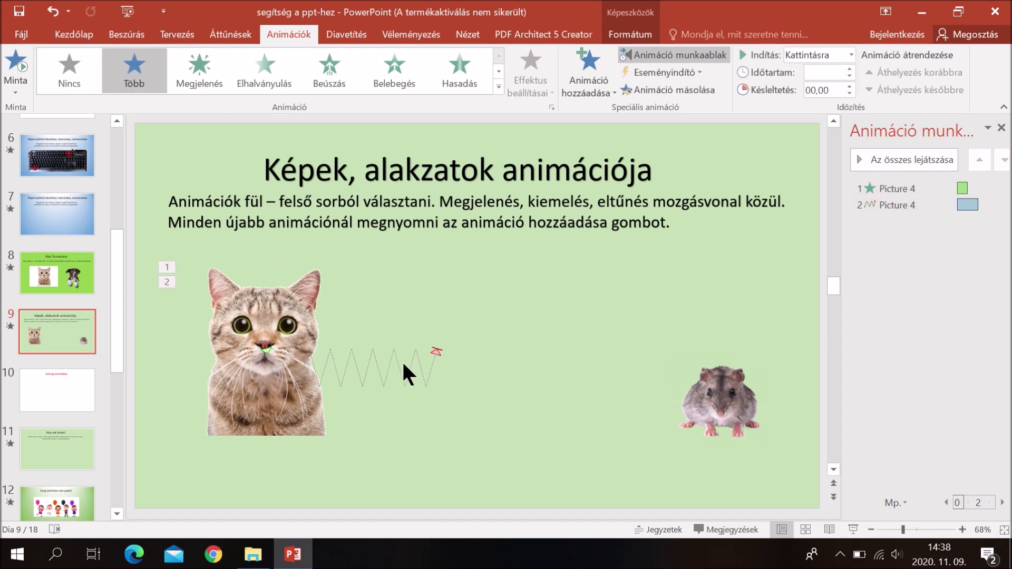
click(439, 352)
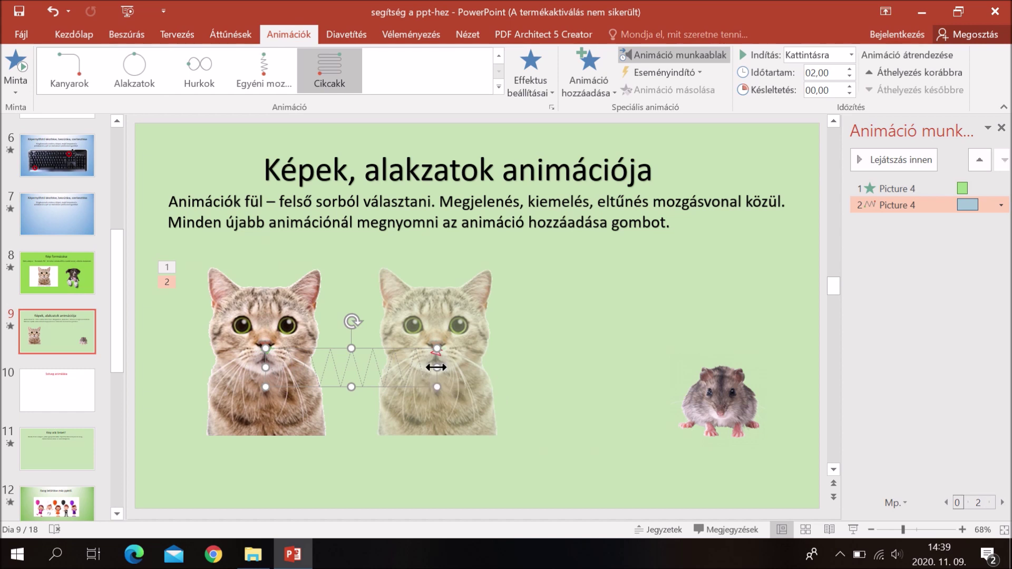
click(899, 205)
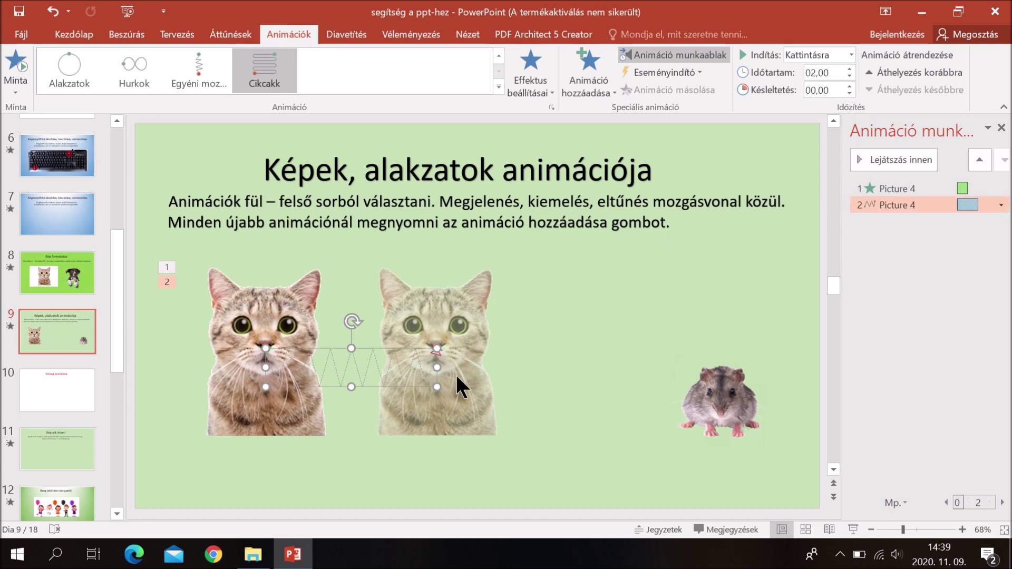
drag(438, 368, 717, 399)
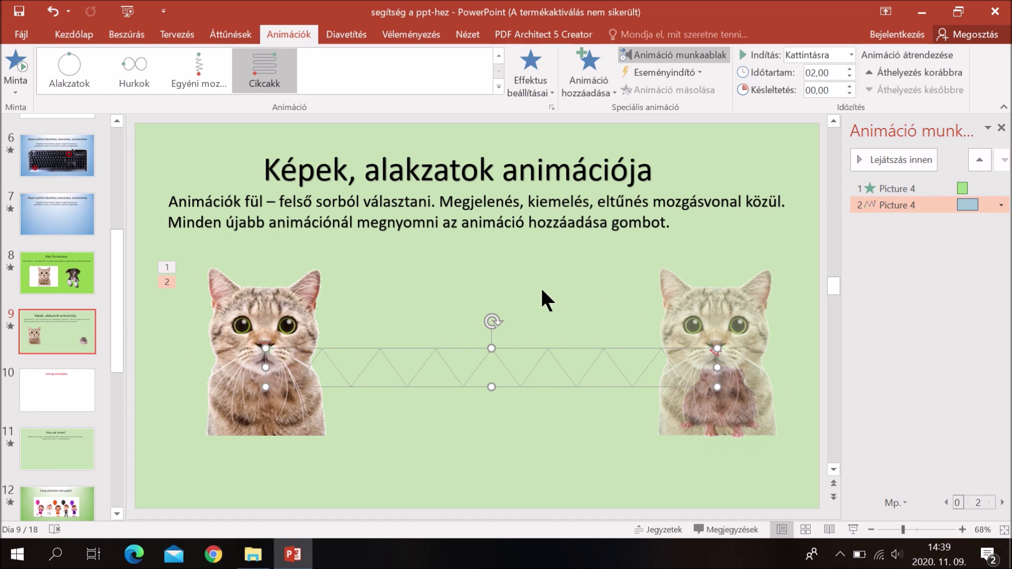
click(1001, 206)
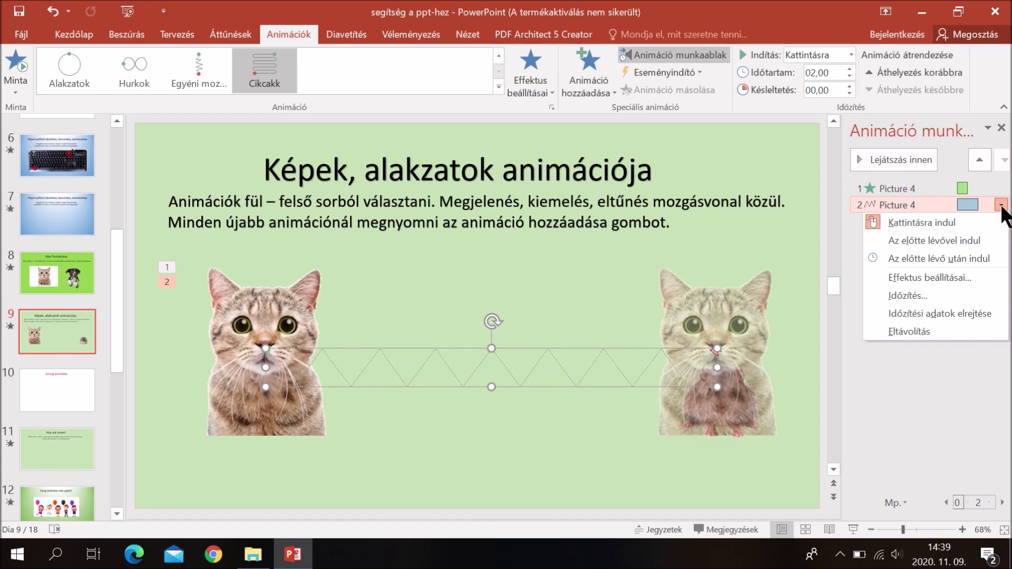
Set the zigzag animation's Időtartam to 3 seconds and preview it
click(954, 275)
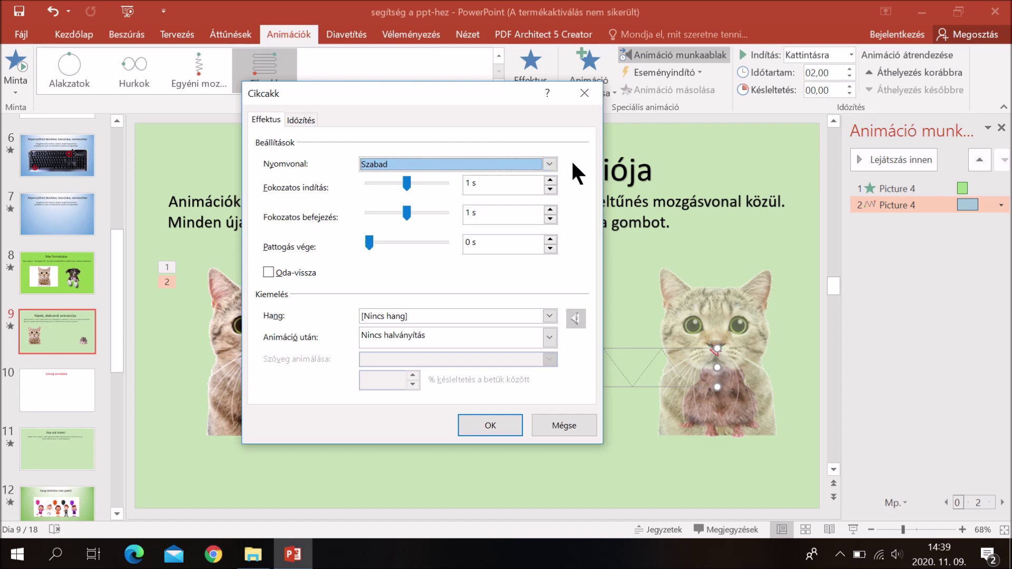
click(302, 121)
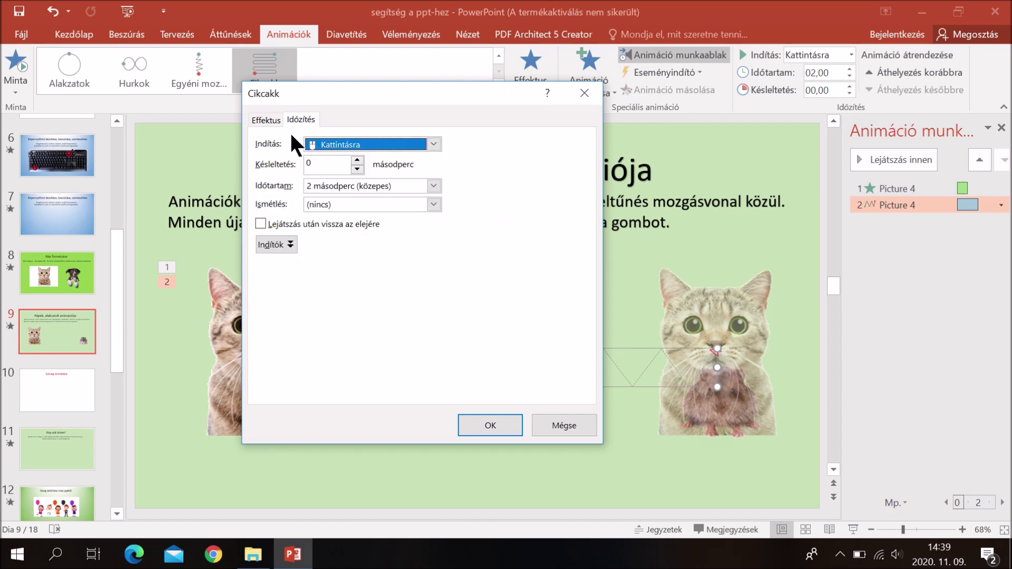
click(433, 186)
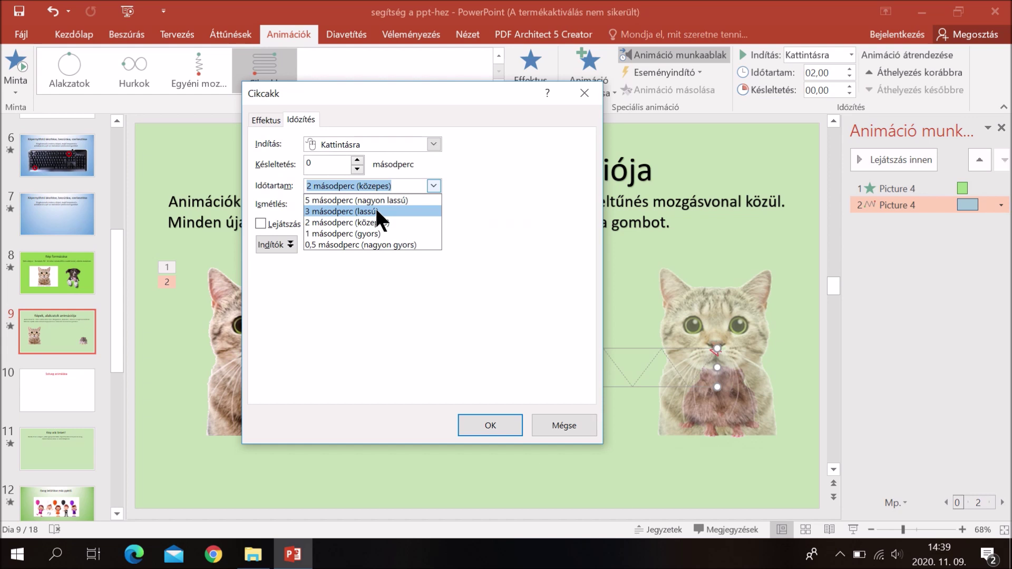
click(378, 213)
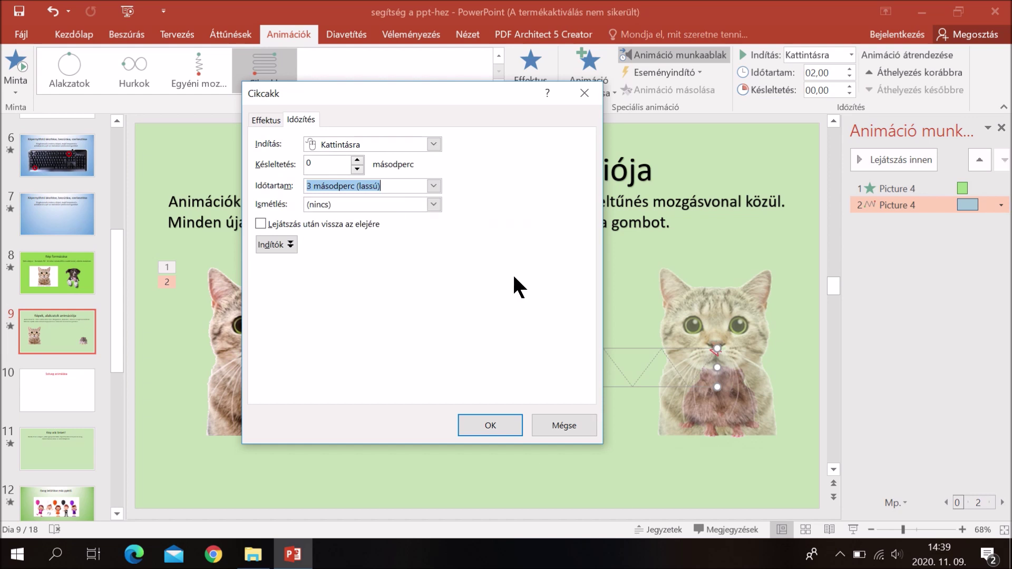
click(488, 425)
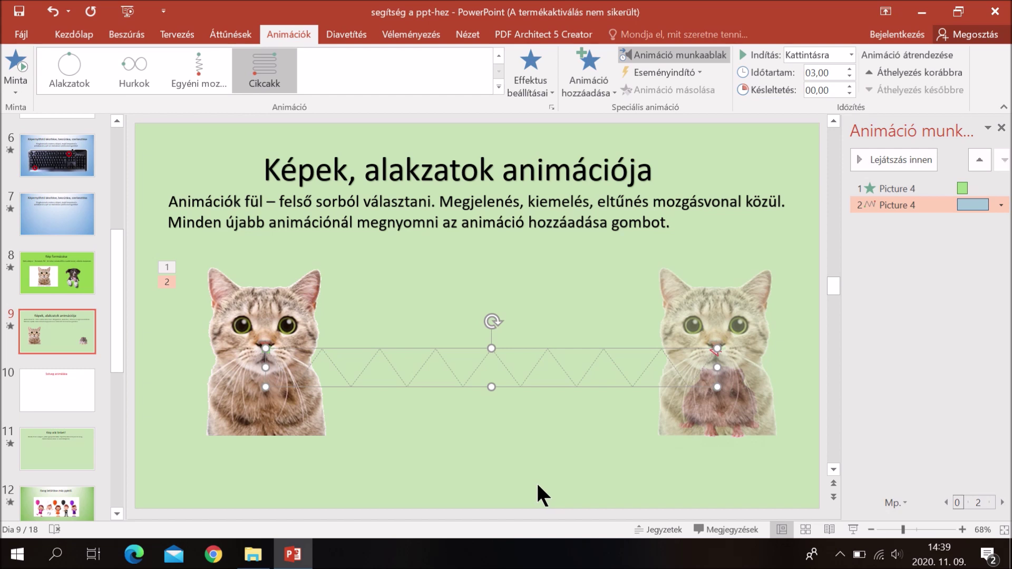
click(913, 160)
click(726, 419)
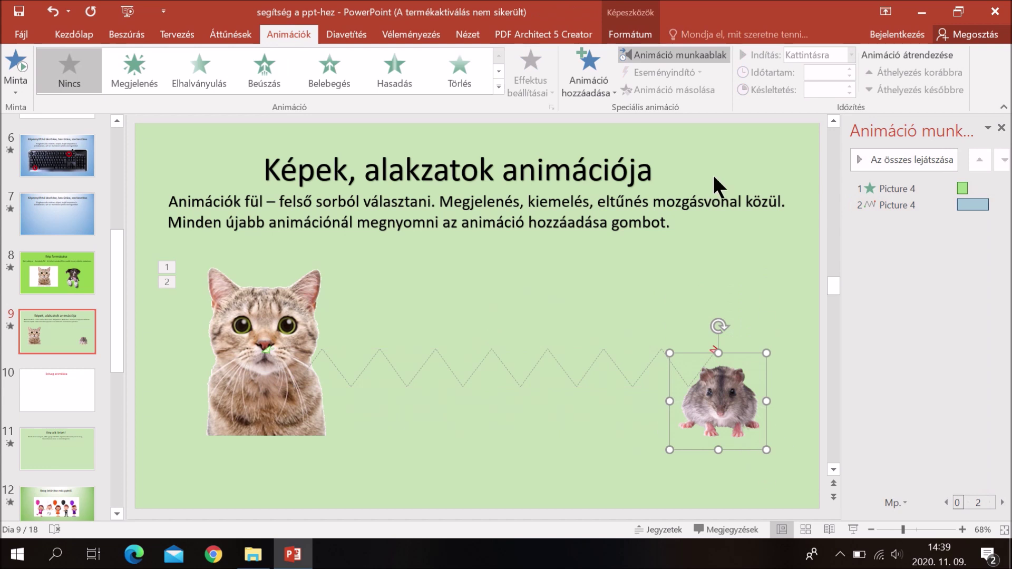
click(627, 30)
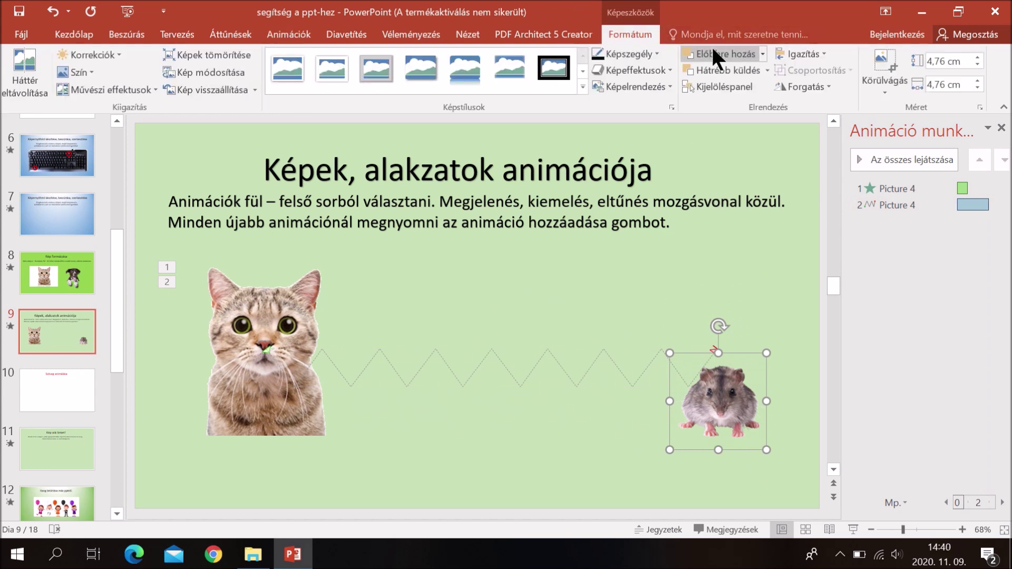
click(909, 157)
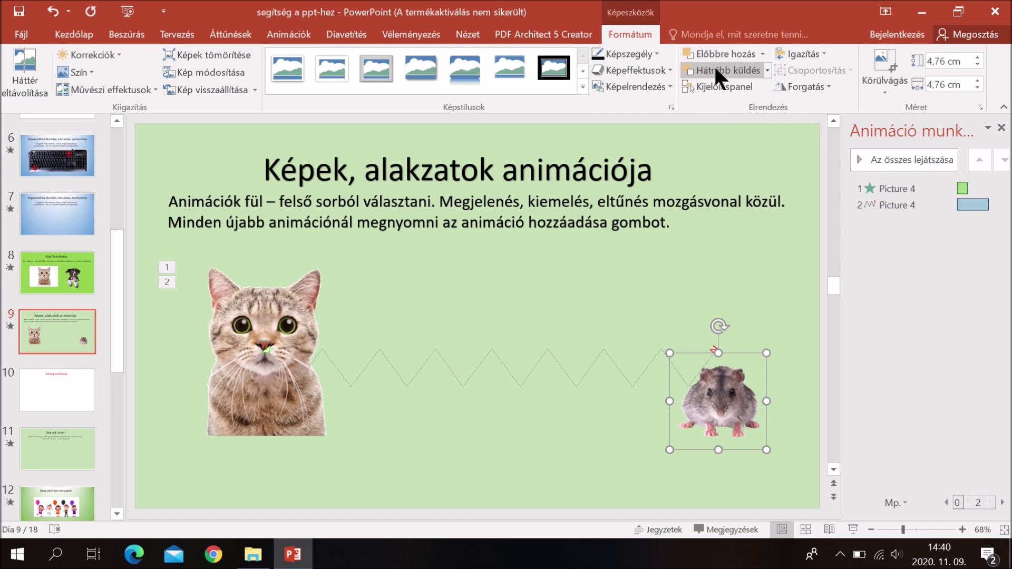
click(889, 158)
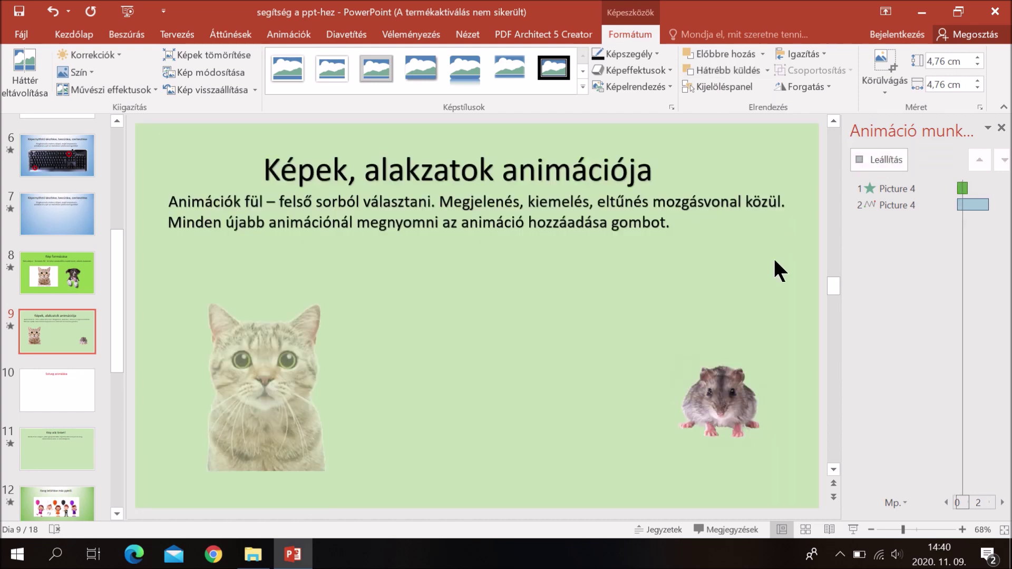